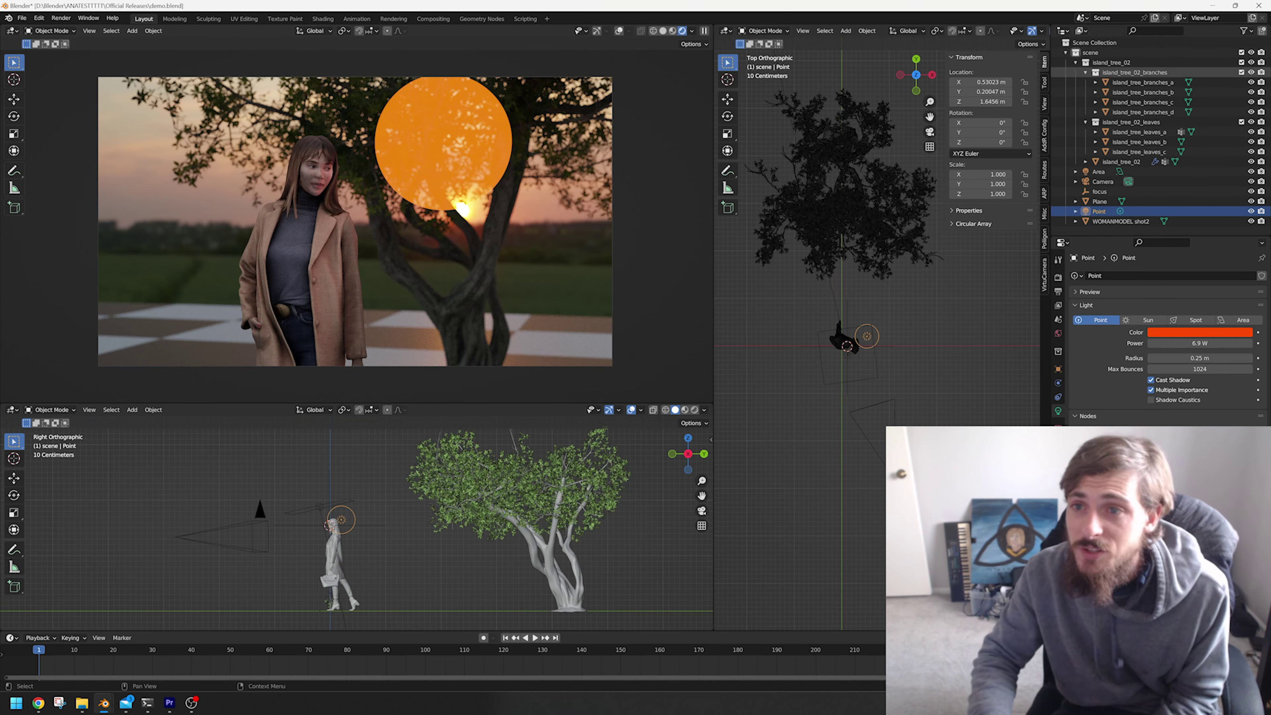
# Collapse the collections and move the Camera out of the scene collection into the root Scene Collection.
pyautogui.click(1075, 62)
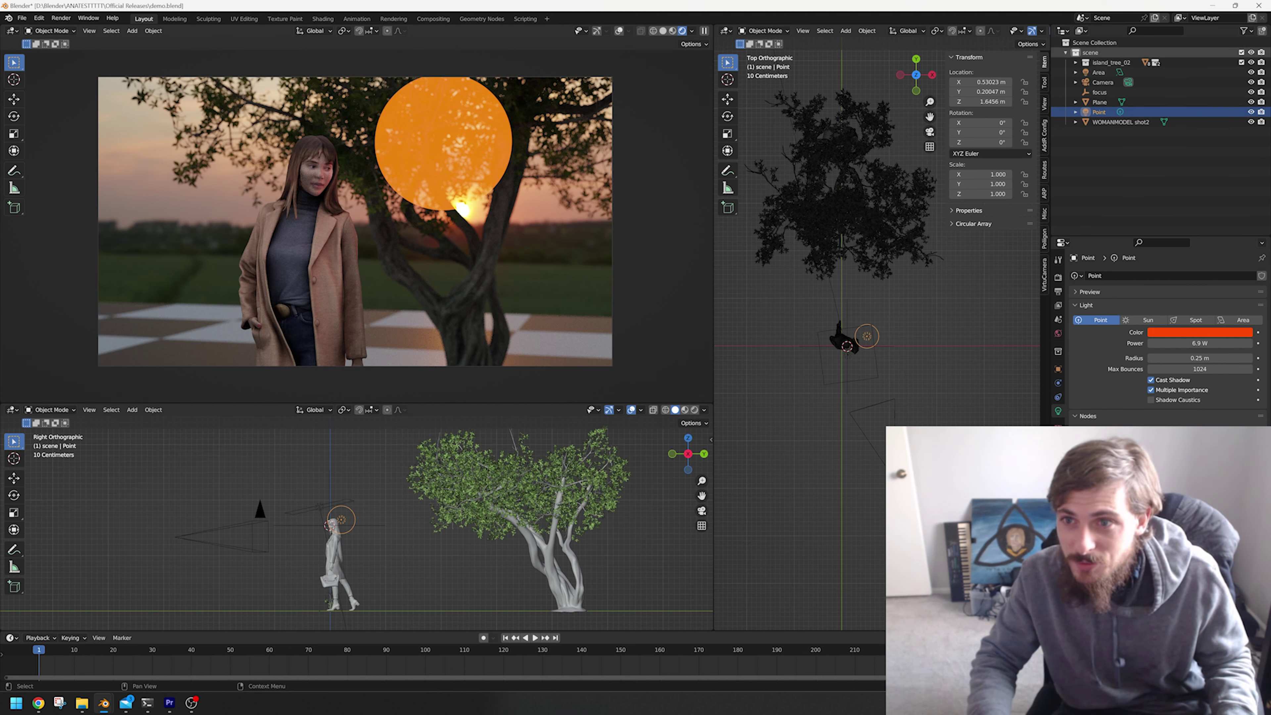
pyautogui.click(1066, 53)
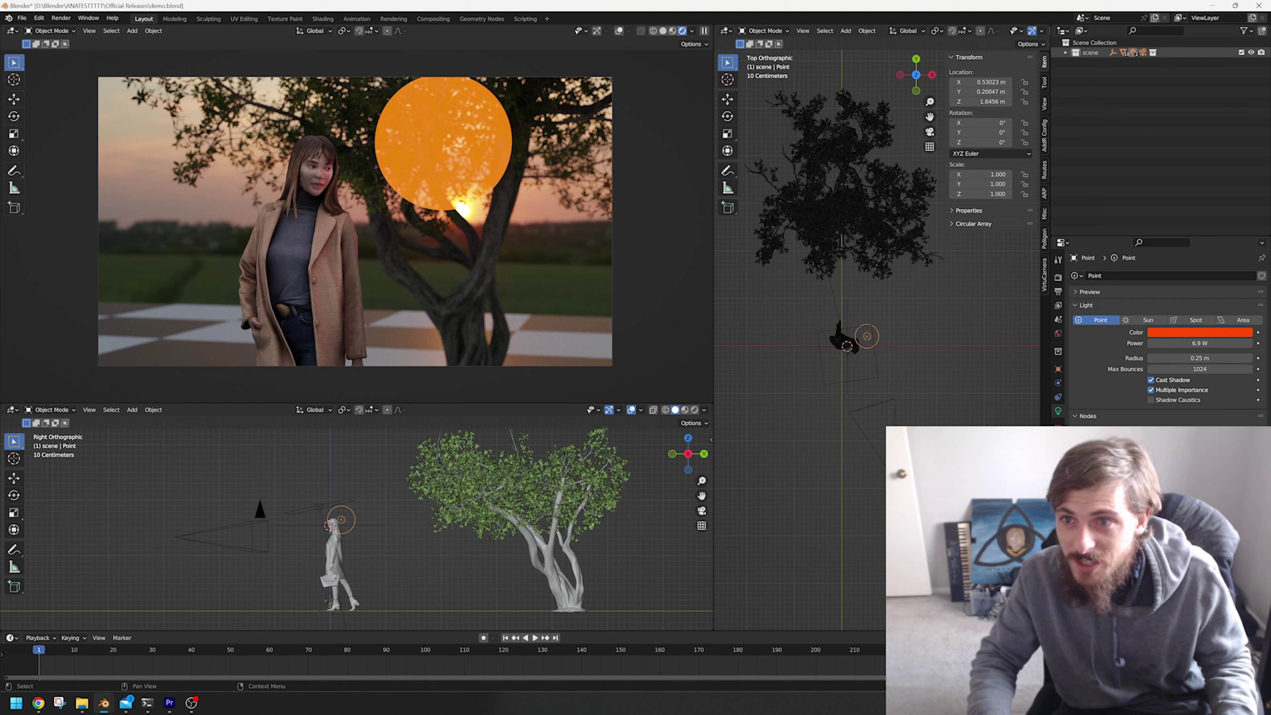
pyautogui.click(1066, 52)
pyautogui.click(1102, 82)
pyautogui.moveTo(1102, 81); pyautogui.dragTo(1092, 43)
pyautogui.click(1065, 53)
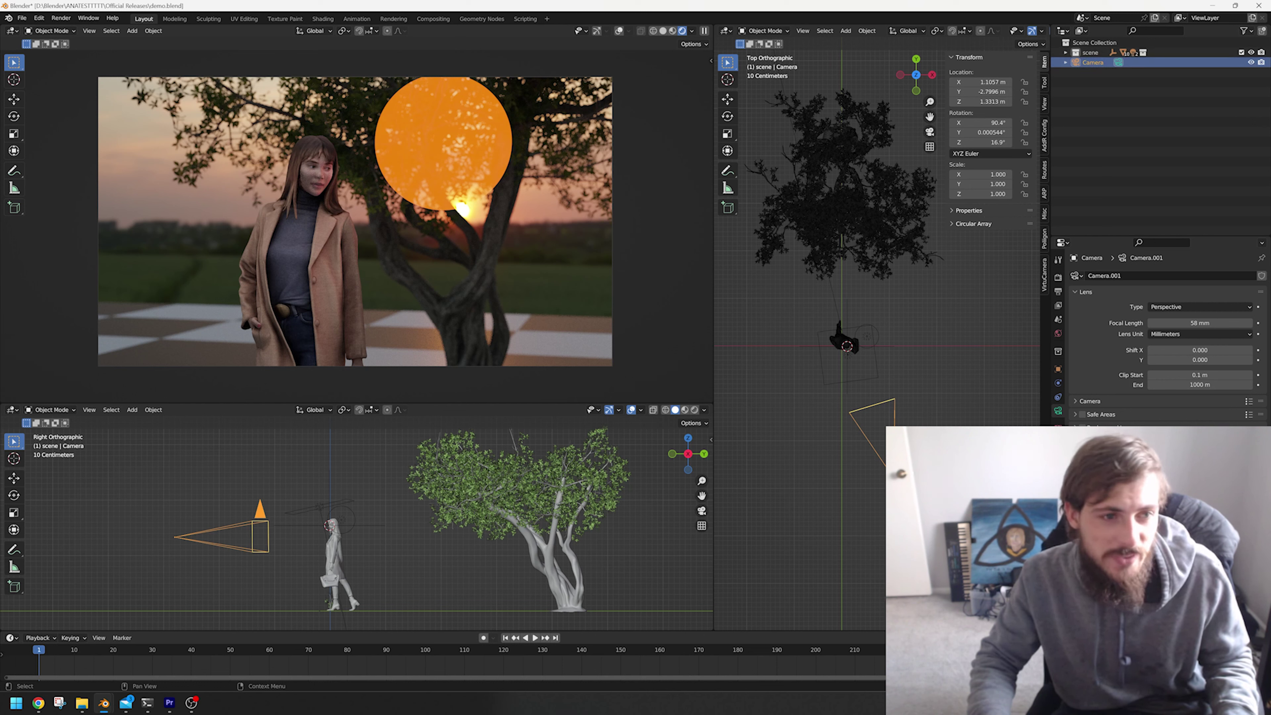
pyautogui.click(1110, 95)
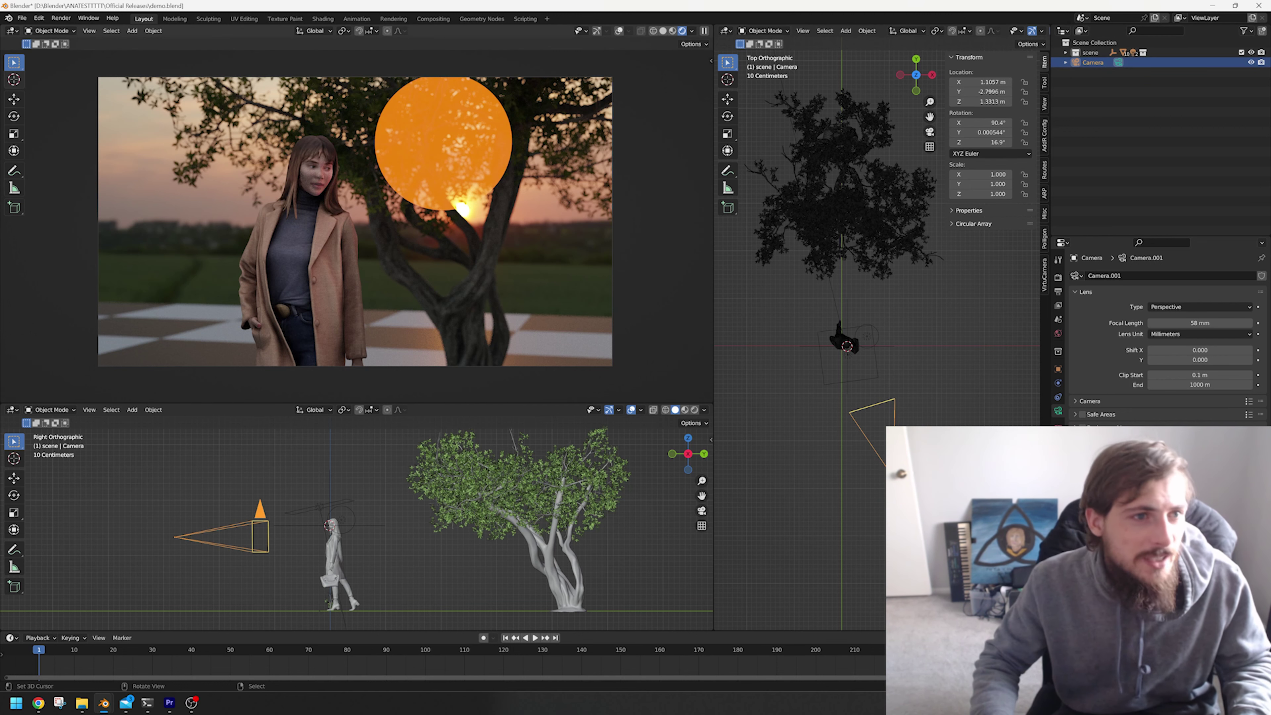
# Enlarge the Right Orthographic viewport and display its objects in wireframe.
pyautogui.moveTo(356, 403); pyautogui.dragTo(356, 306)
pyautogui.scroll(-1, 354, 173)
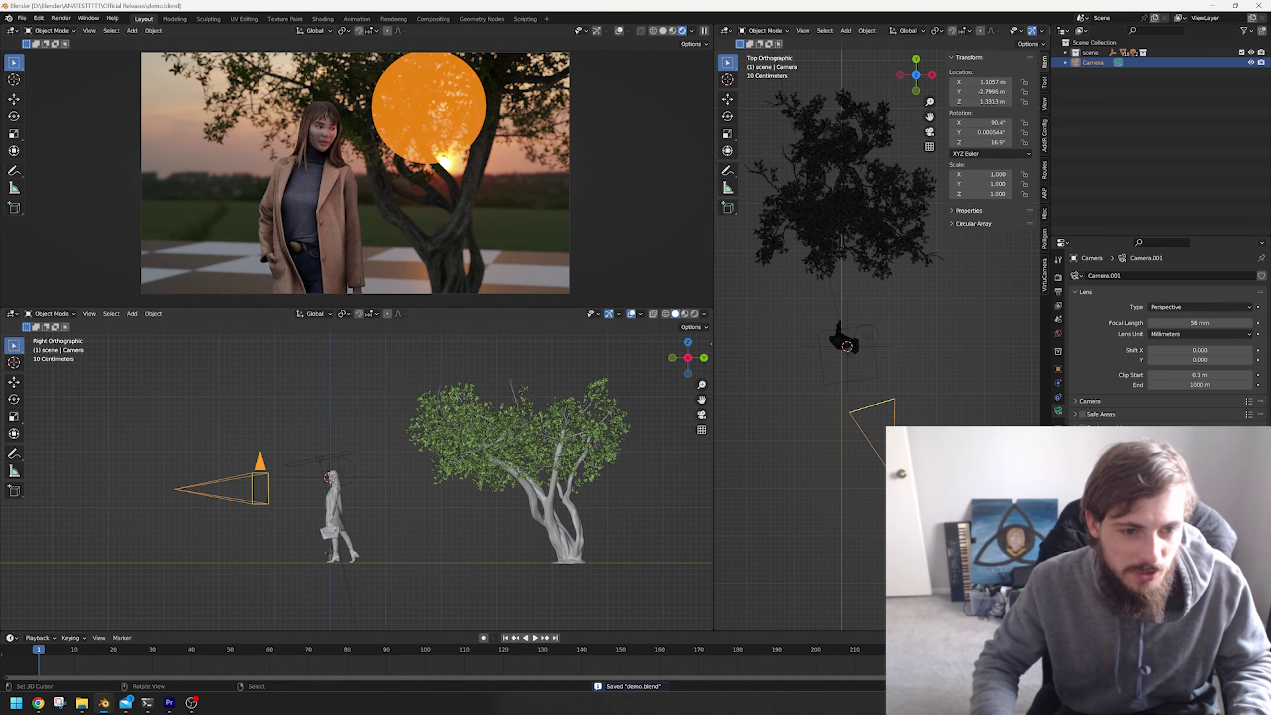
pyautogui.moveTo(350, 476); pyautogui.dragTo(390, 408, button='middle')
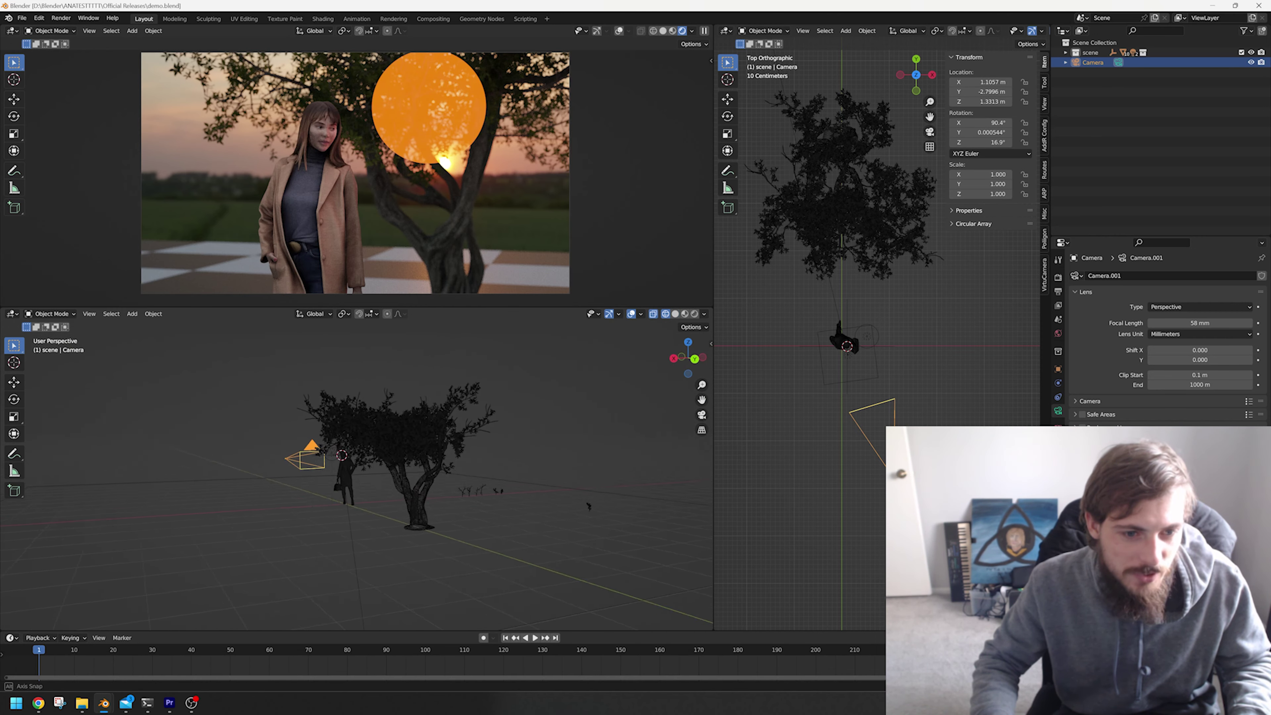
pyautogui.moveTo(541, 491); pyautogui.dragTo(326, 453, button='middle')
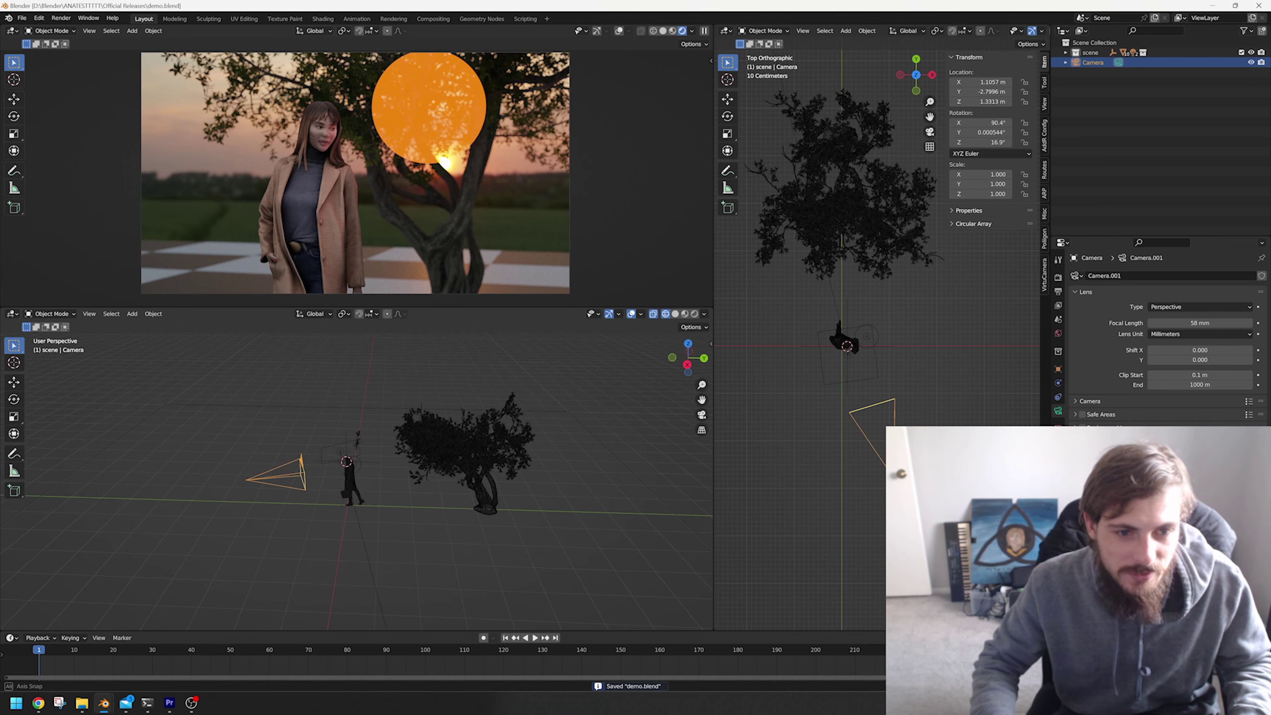
# Select all objects and move them together in top view to bring the camera to about X 0.015 m, Y -0.027 m.
pyautogui.press('KP_Decimal')
pyautogui.press('KP_7')
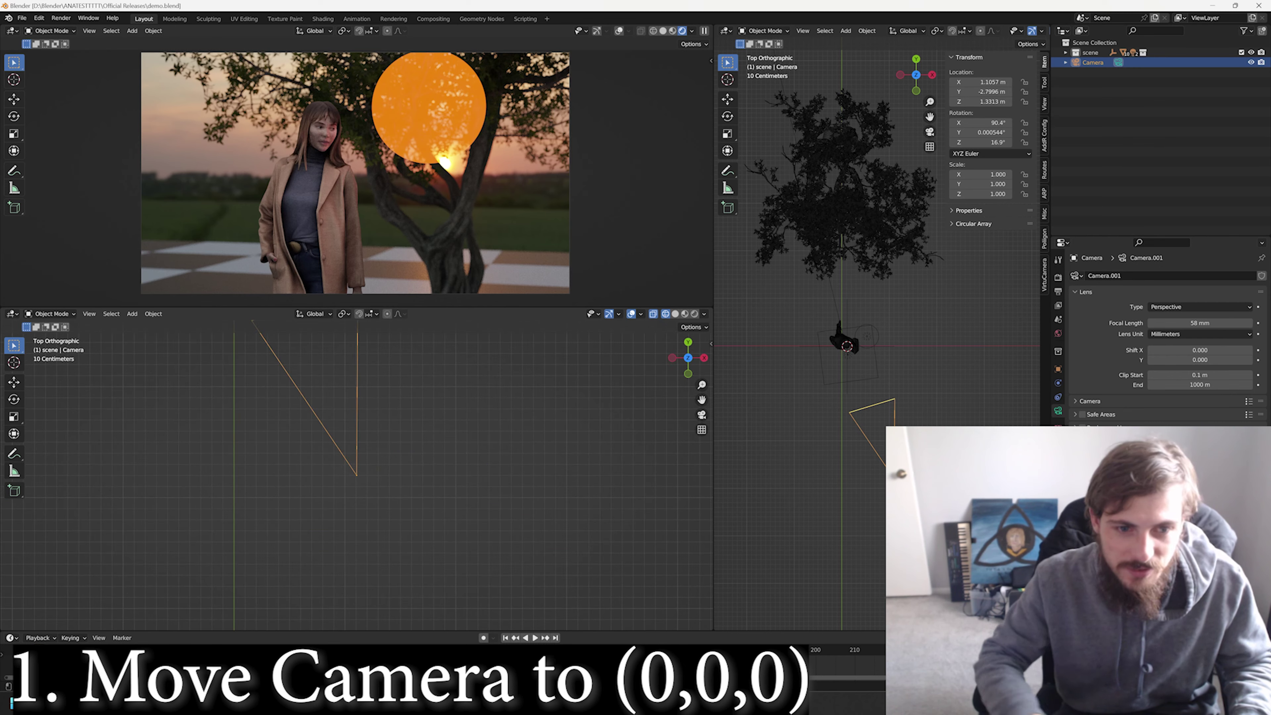
pyautogui.scroll(-19, 357, 474)
pyautogui.press('a')
pyautogui.scroll(10, 356, 468)
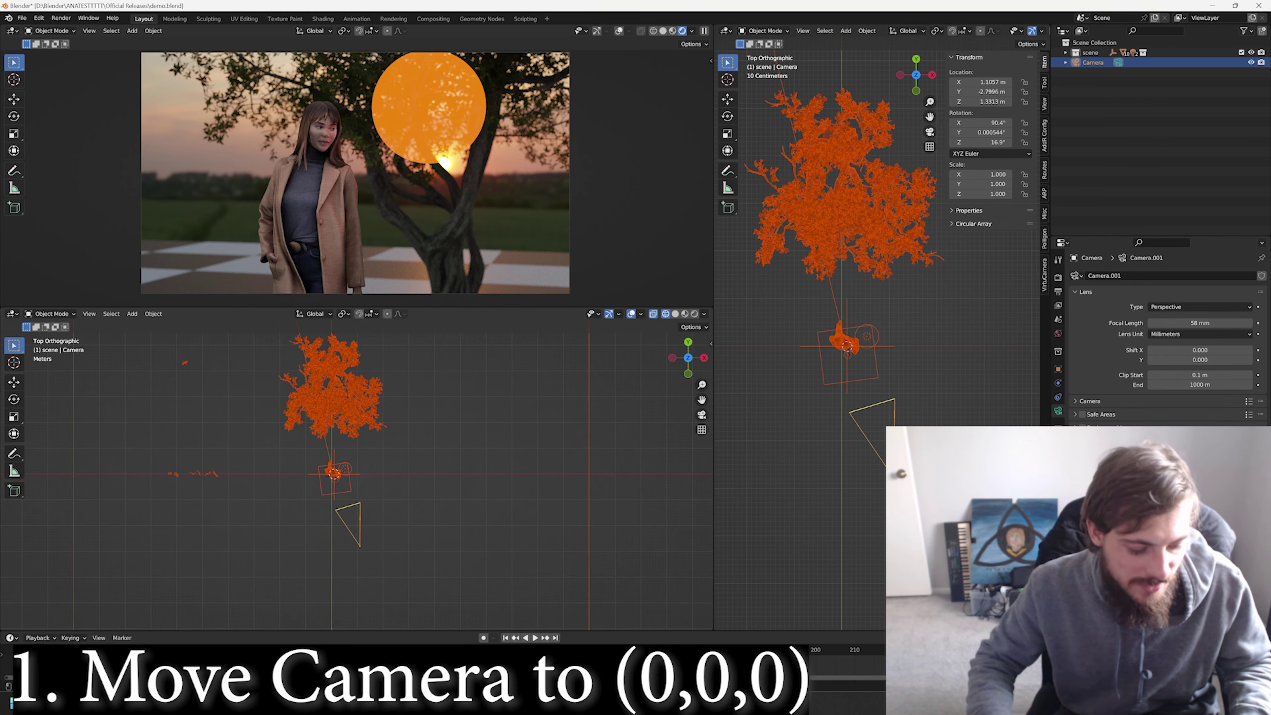
pyautogui.press('g')
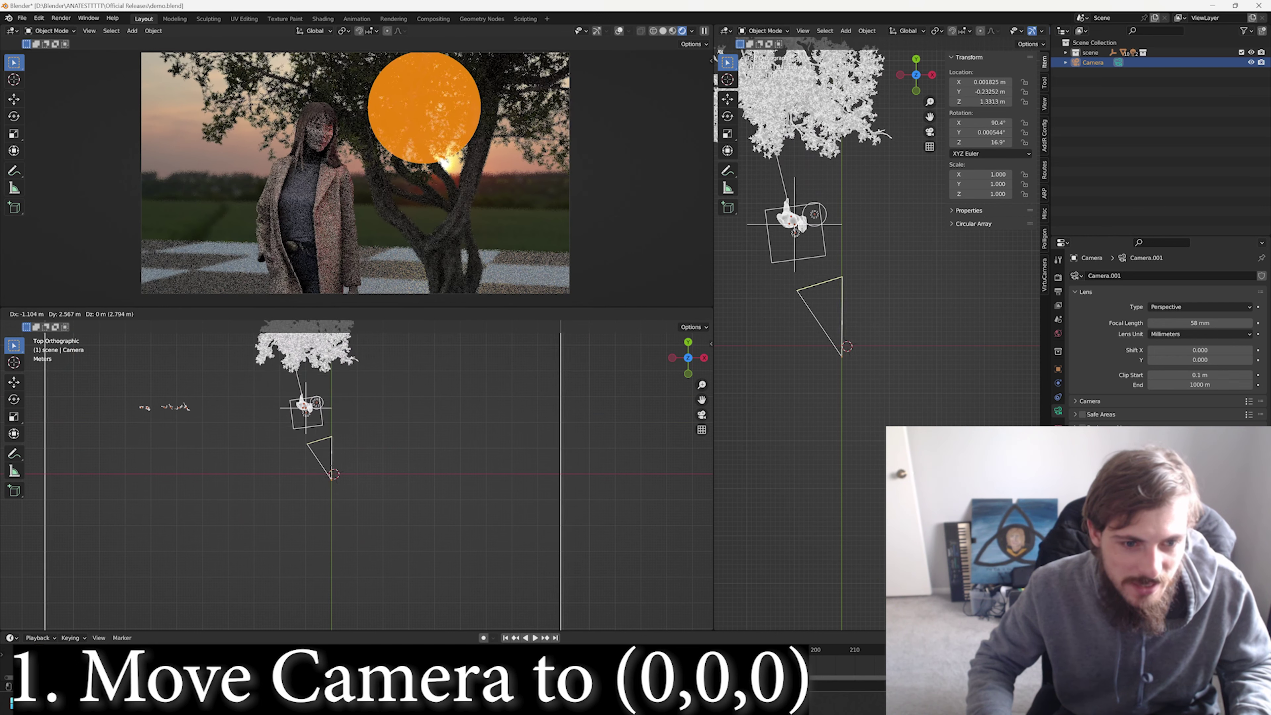
pyautogui.click(356, 475)
pyautogui.scroll(6, 356, 475)
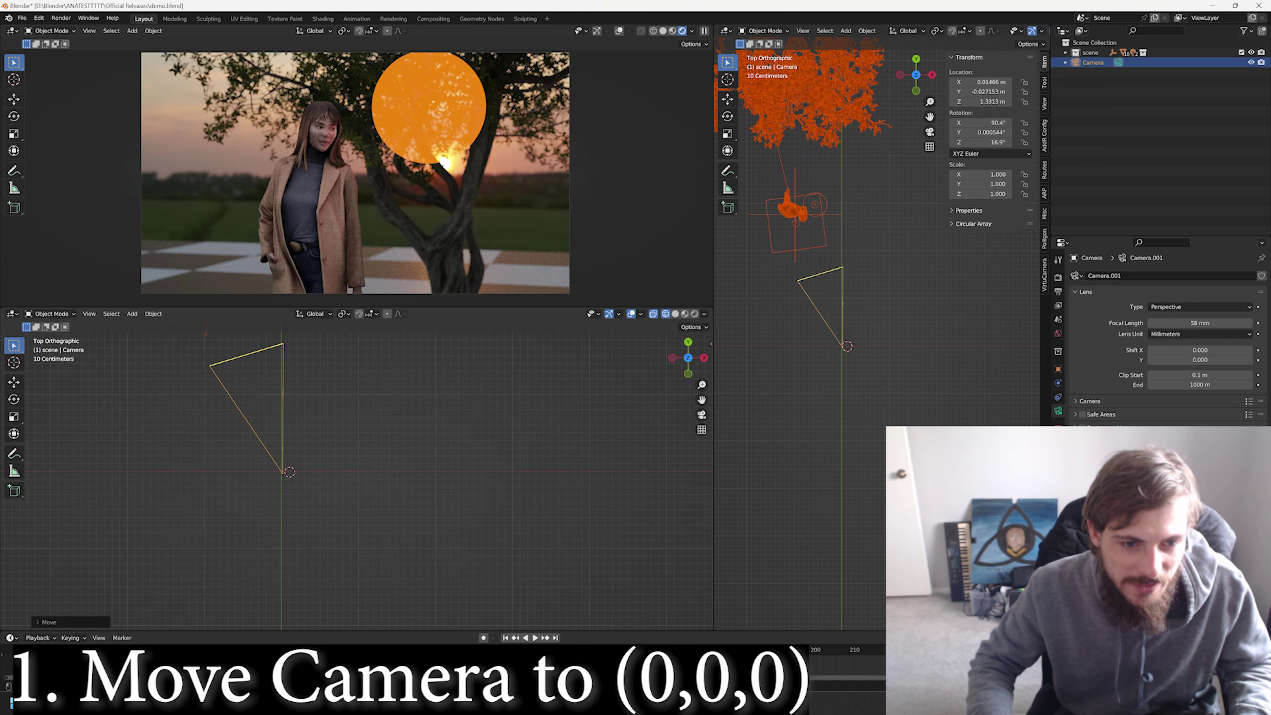
# Fine-tune the horizontal position of all objects to put the camera at about X -0.0004 m, Y -0.0011 m.
pyautogui.scroll(12, 262, 464)
pyautogui.press('g')
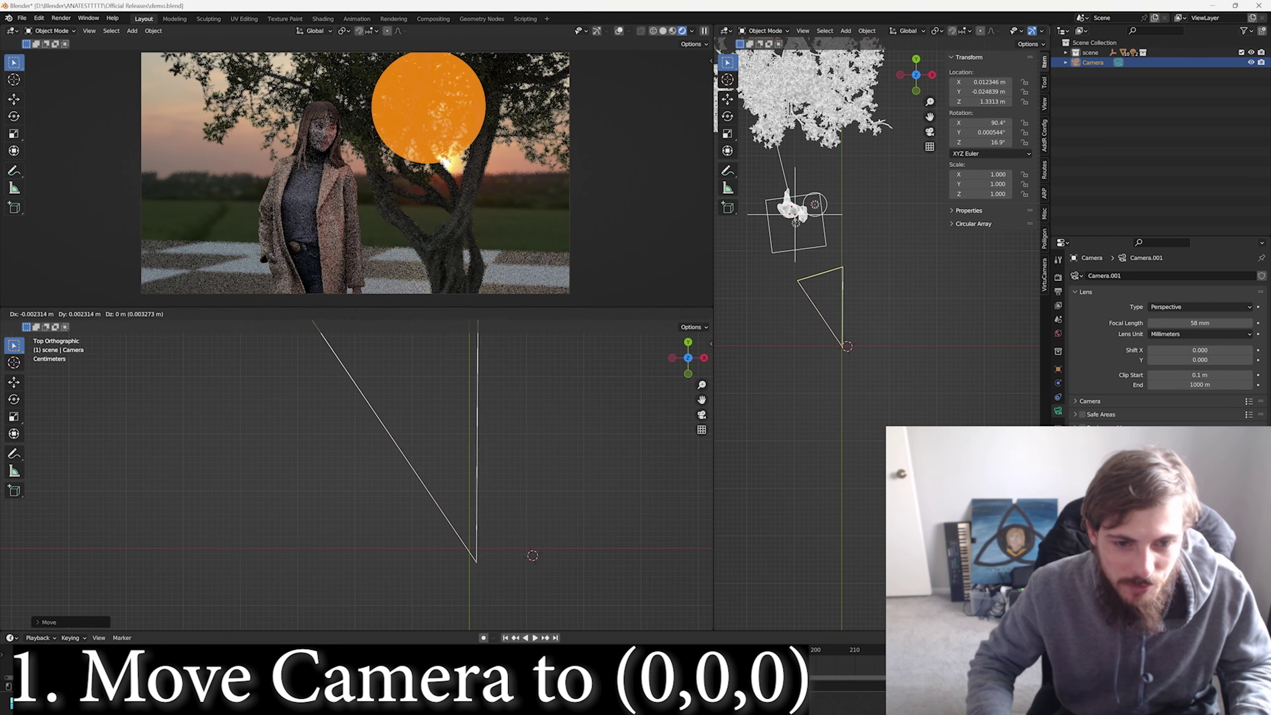
pyautogui.click(356, 475)
# Lower all objects about 1.331 m along Z to bring the camera to the world origin, and clear the selection.
pyautogui.scroll(-18, 356, 475)
pyautogui.moveTo(356, 475)
pyautogui.mouseDown(button='middle')
pyautogui.moveTo(348, 500)
pyautogui.moveTo(343, 480)
pyautogui.mouseUp(button='middle')
pyautogui.press('KP_3')
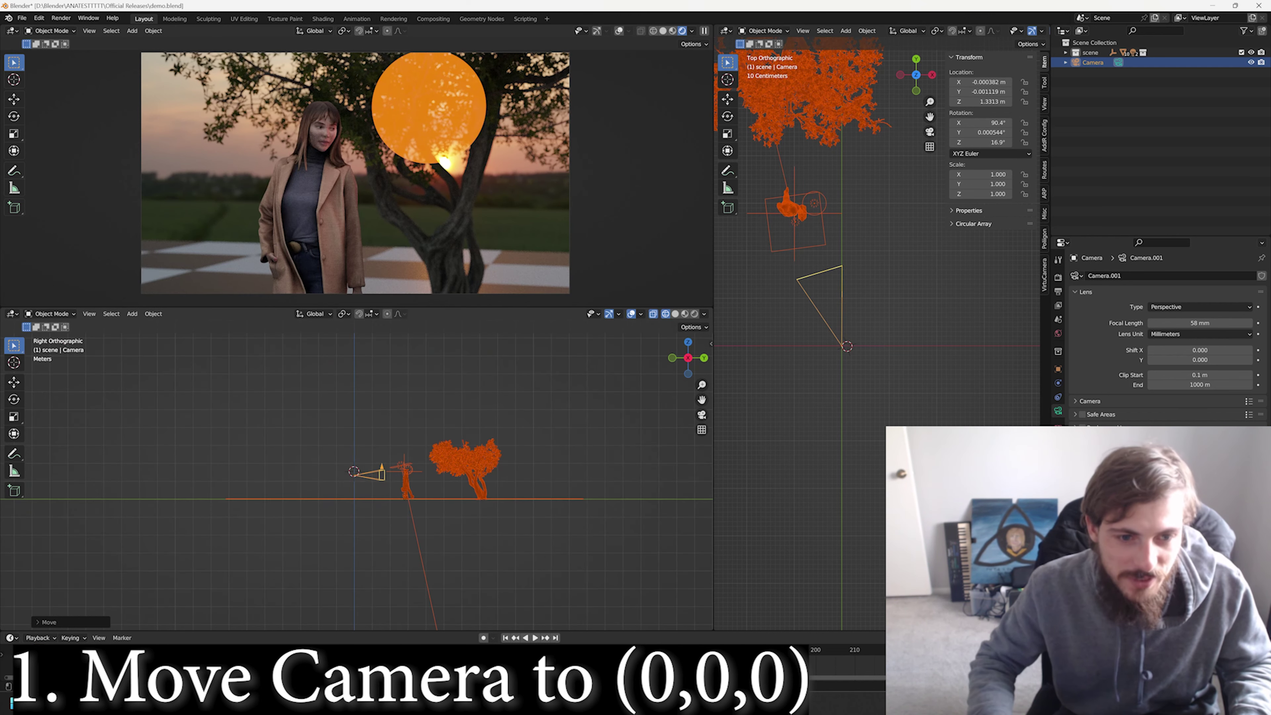
pyautogui.scroll(5, 356, 471)
pyautogui.press('g')
pyautogui.press('z')
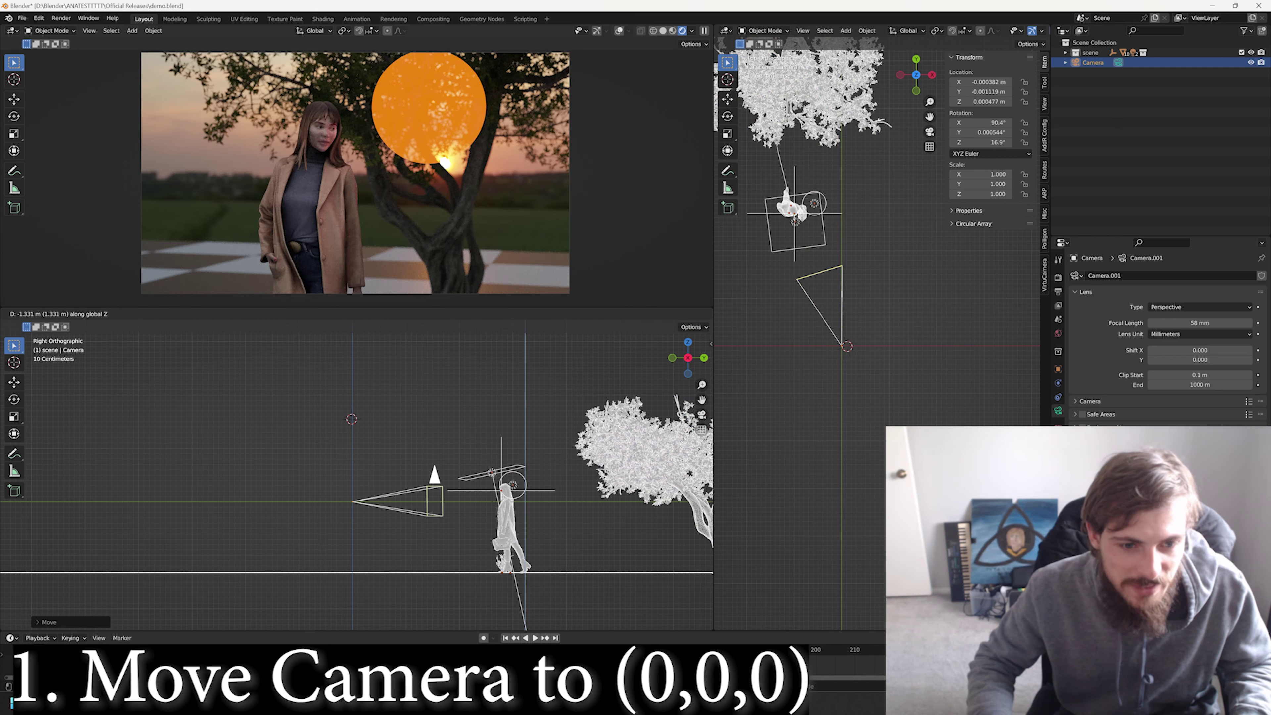
pyautogui.click(356, 521)
pyautogui.moveTo(356, 521); pyautogui.dragTo(458, 497, button='middle')
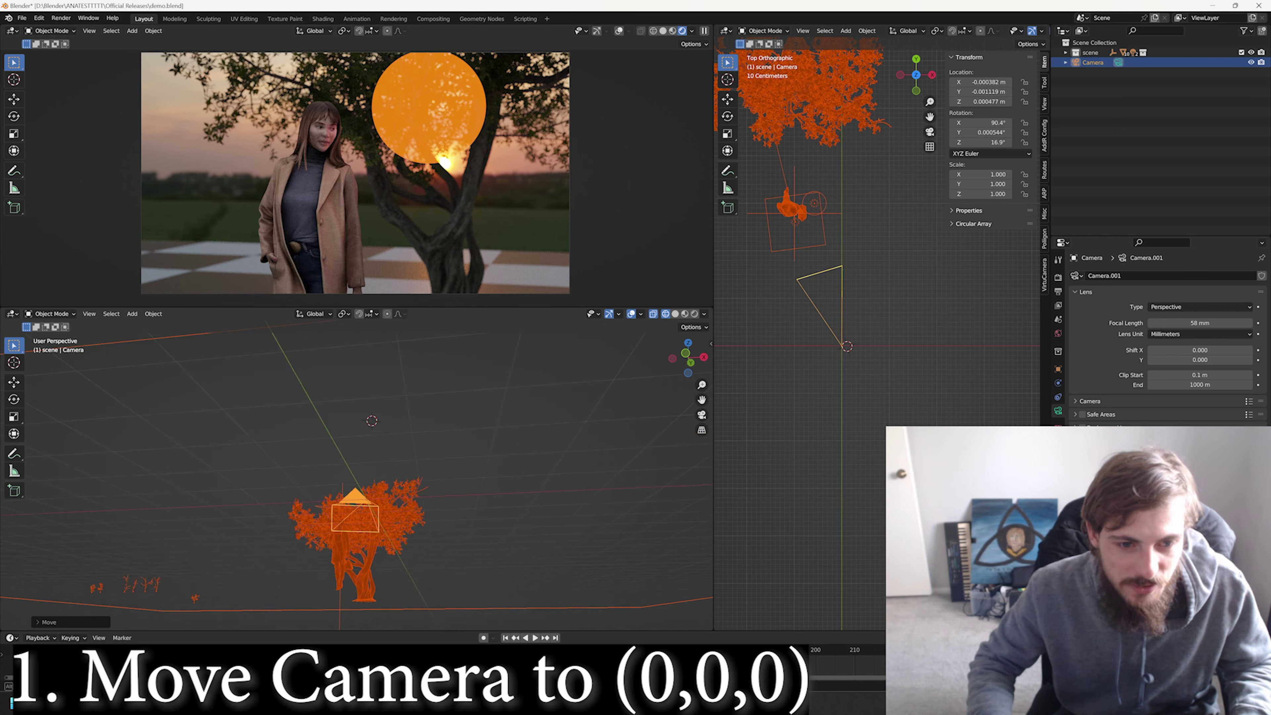
pyautogui.moveTo(371, 420); pyautogui.dragTo(365, 420, button='middle')
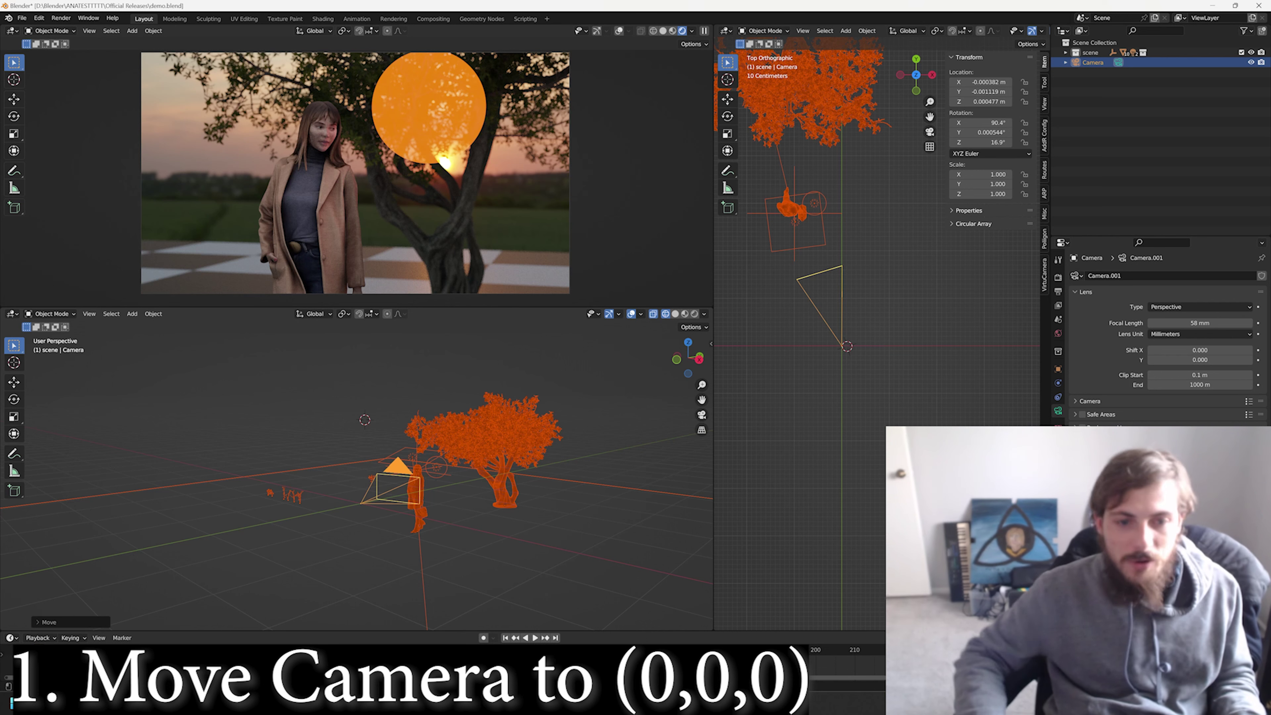
pyautogui.hotkey('alt', 'a')
pyautogui.moveTo(380, 466); pyautogui.dragTo(321, 484, button='middle')
pyautogui.scroll(2, 356, 468)
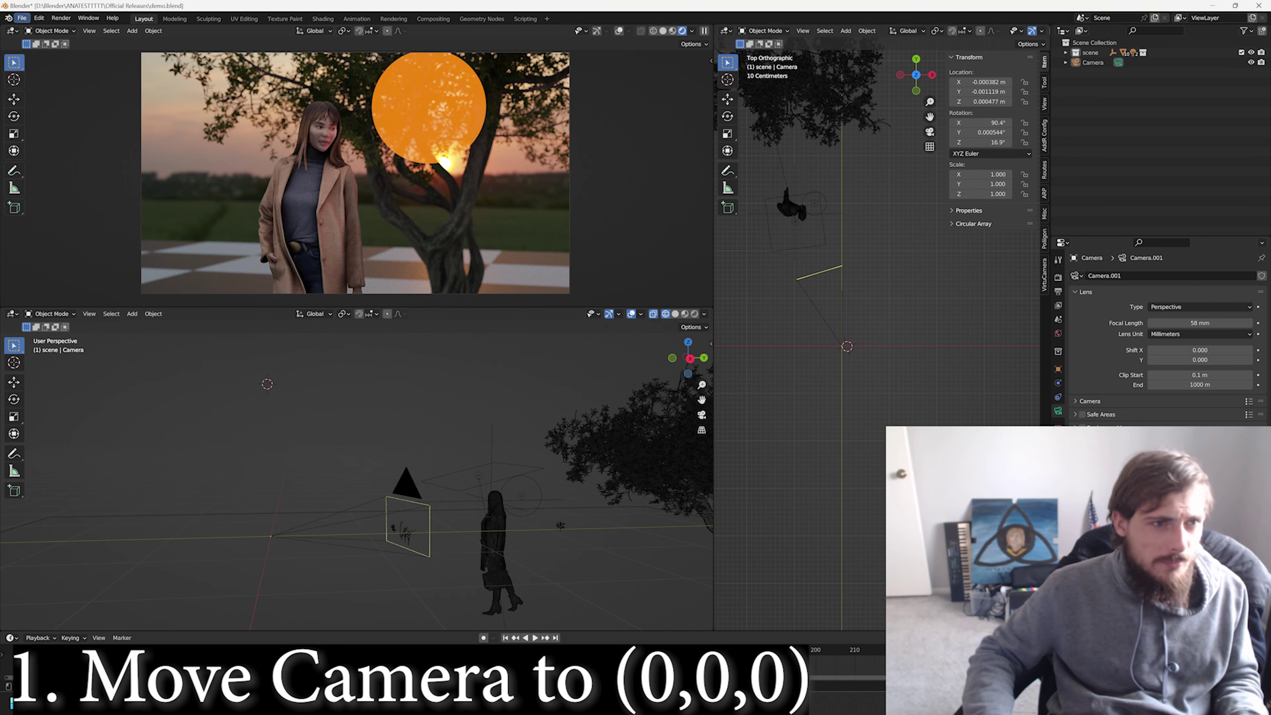
# Append the jactual_Camera_Helium420_58mm collection from the Helium420 58mm v1.0a blend file into the root Scene Collection.
pyautogui.click(22, 18)
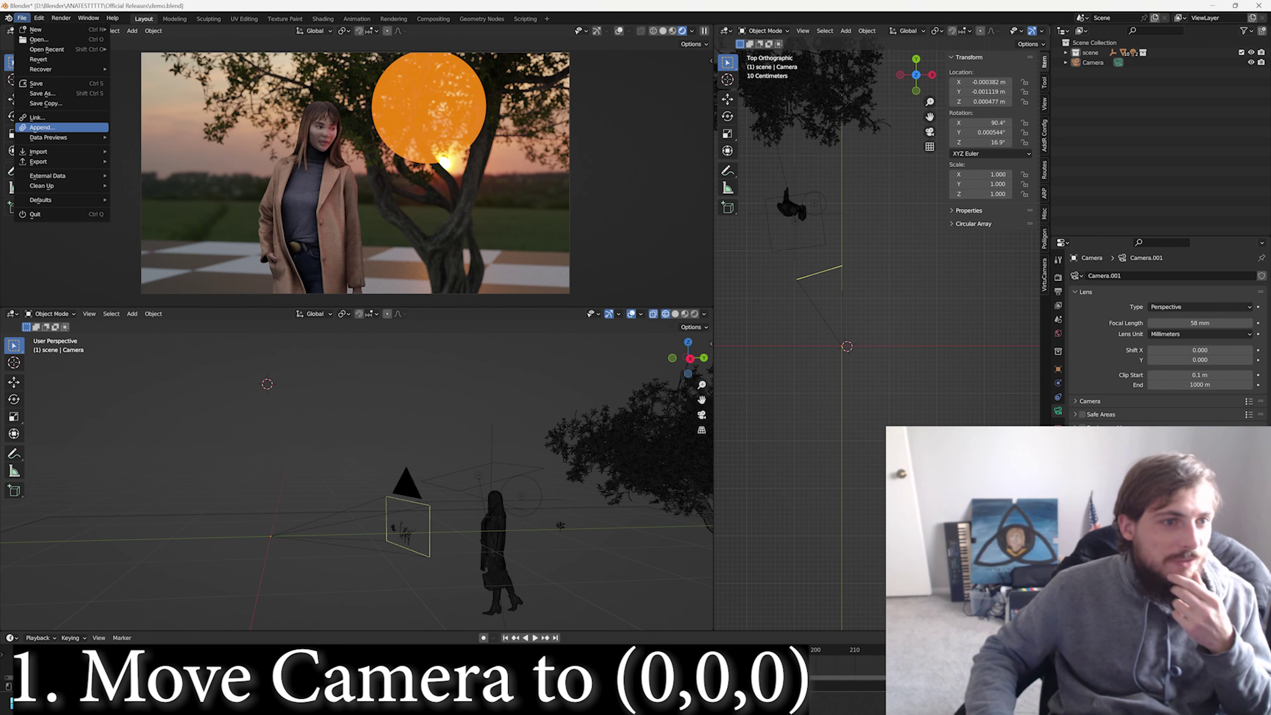
pyautogui.click(42, 127)
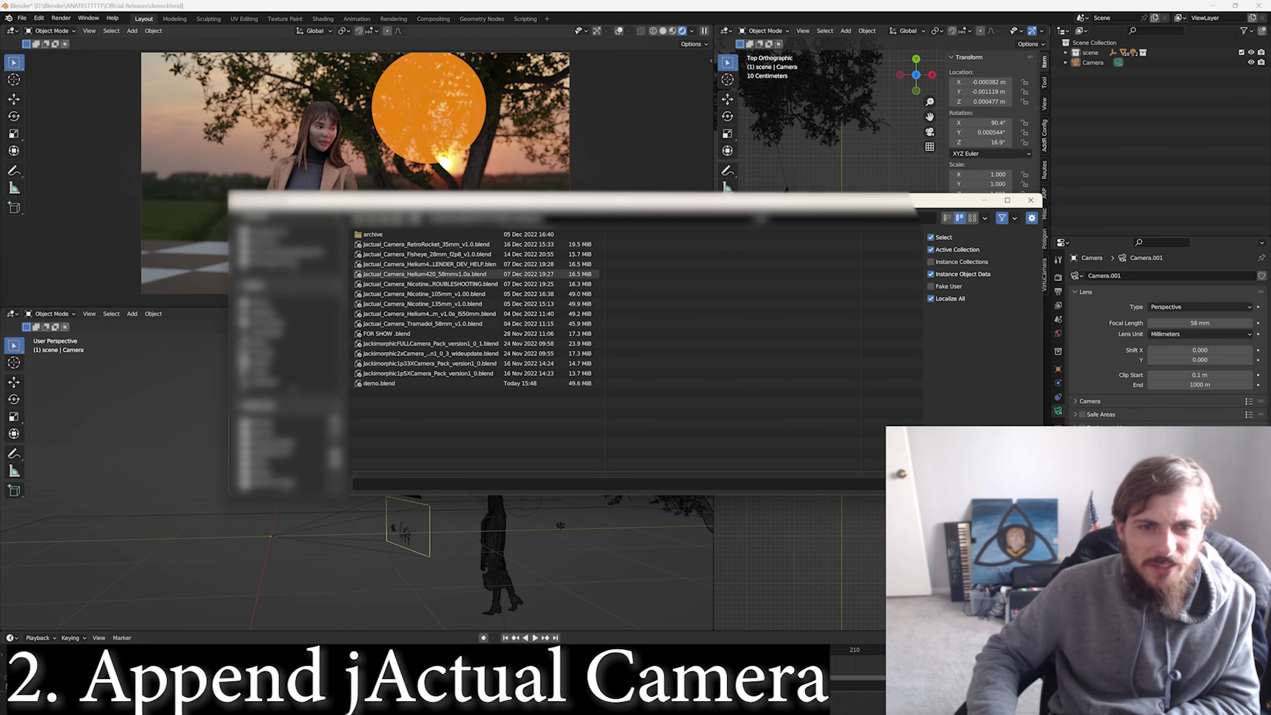
pyautogui.click(425, 274)
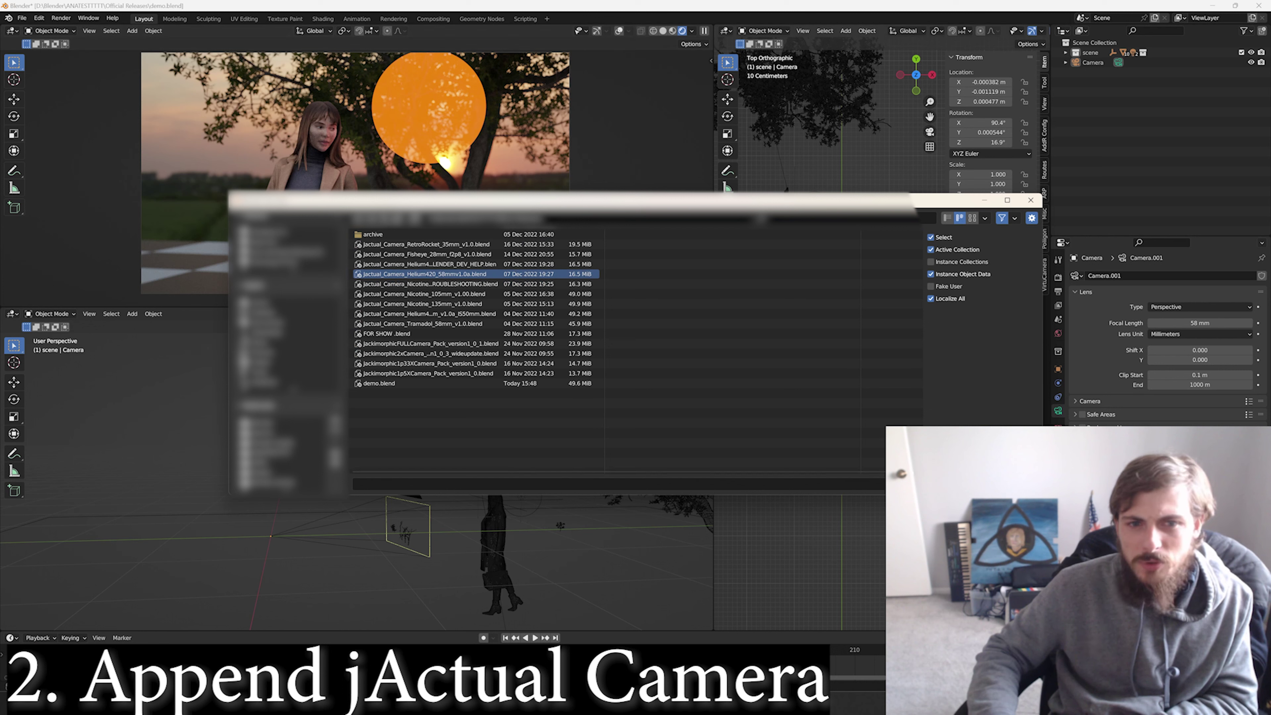
pyautogui.doubleClick(425, 274)
pyautogui.doubleClick(415, 254)
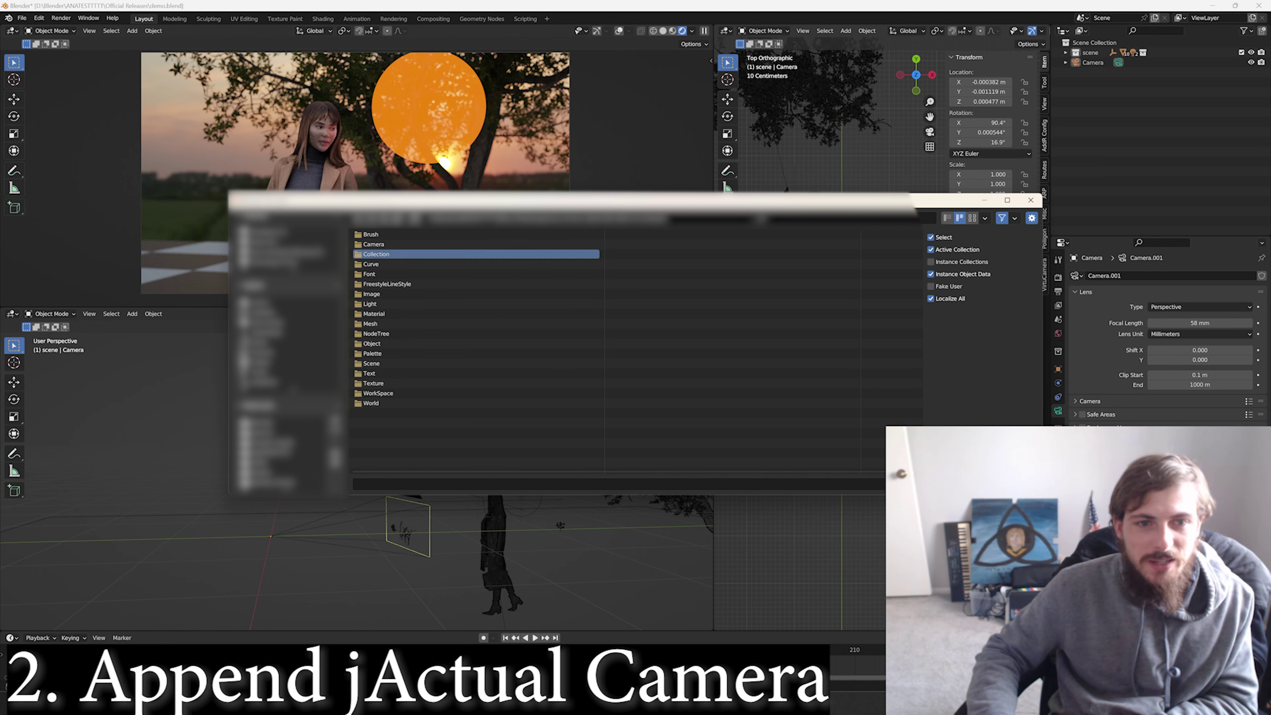
pyautogui.click(420, 245)
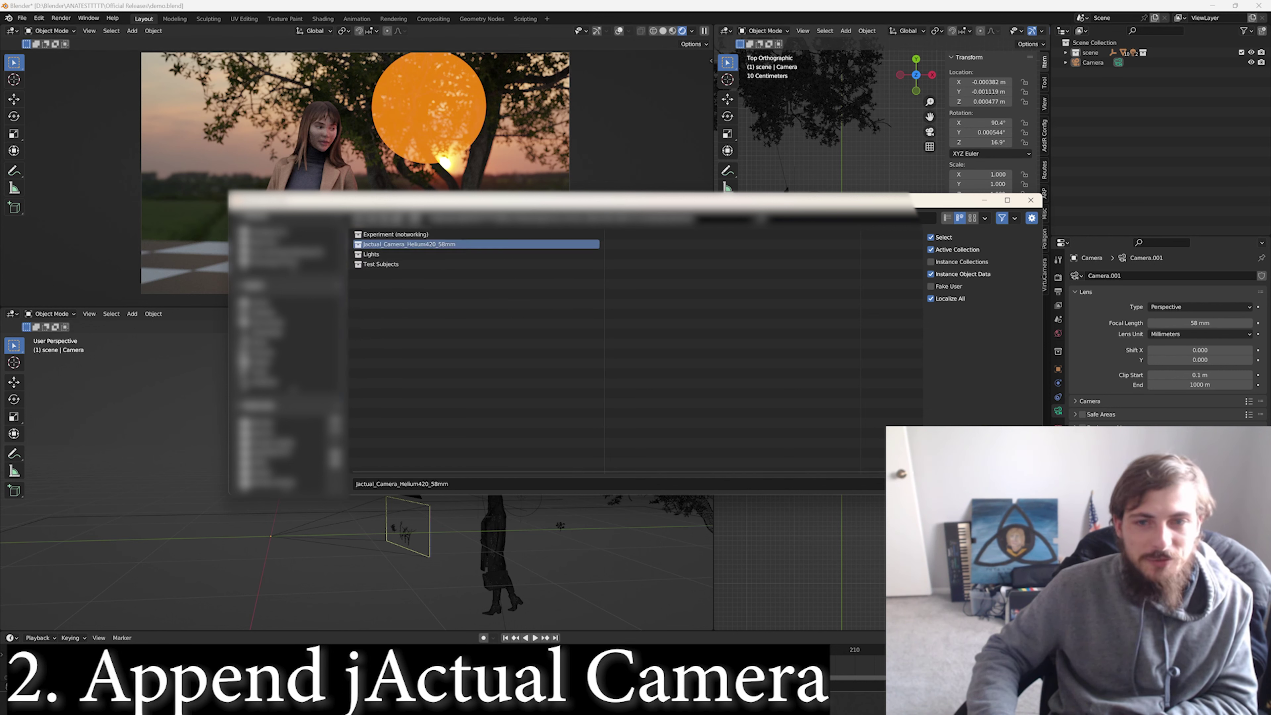
pyautogui.click(1094, 43)
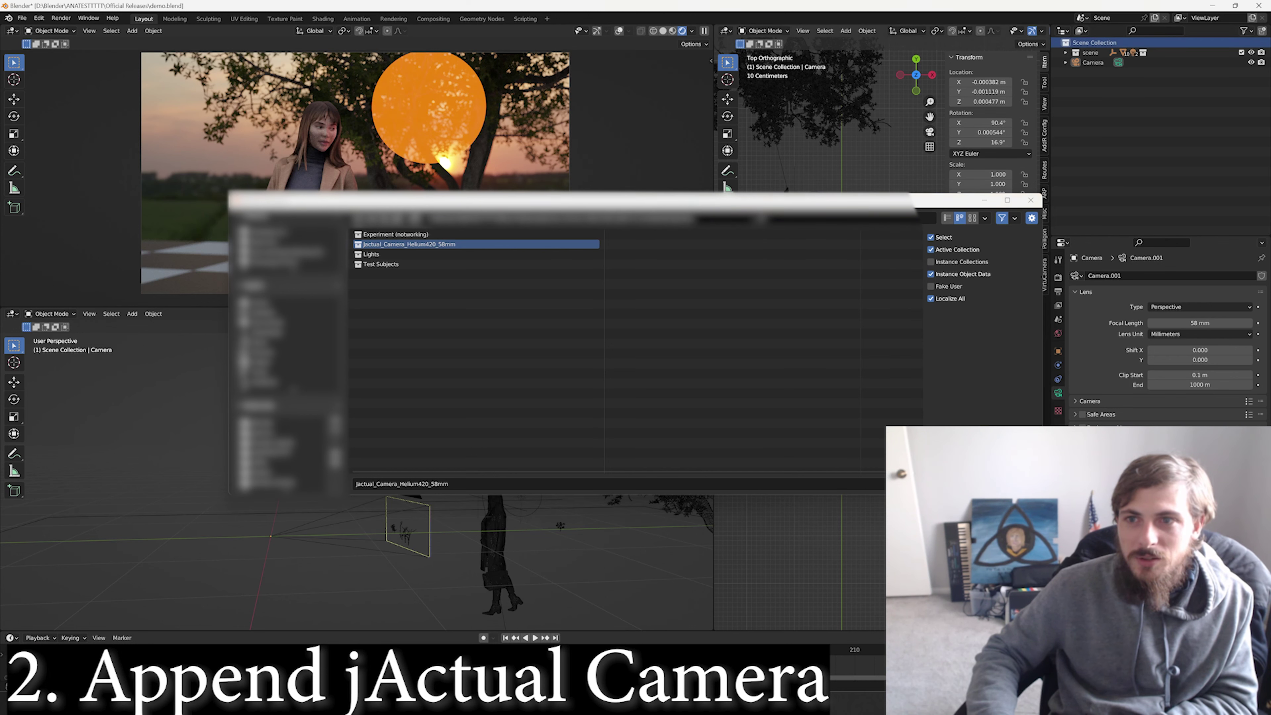
pyautogui.press('Return')
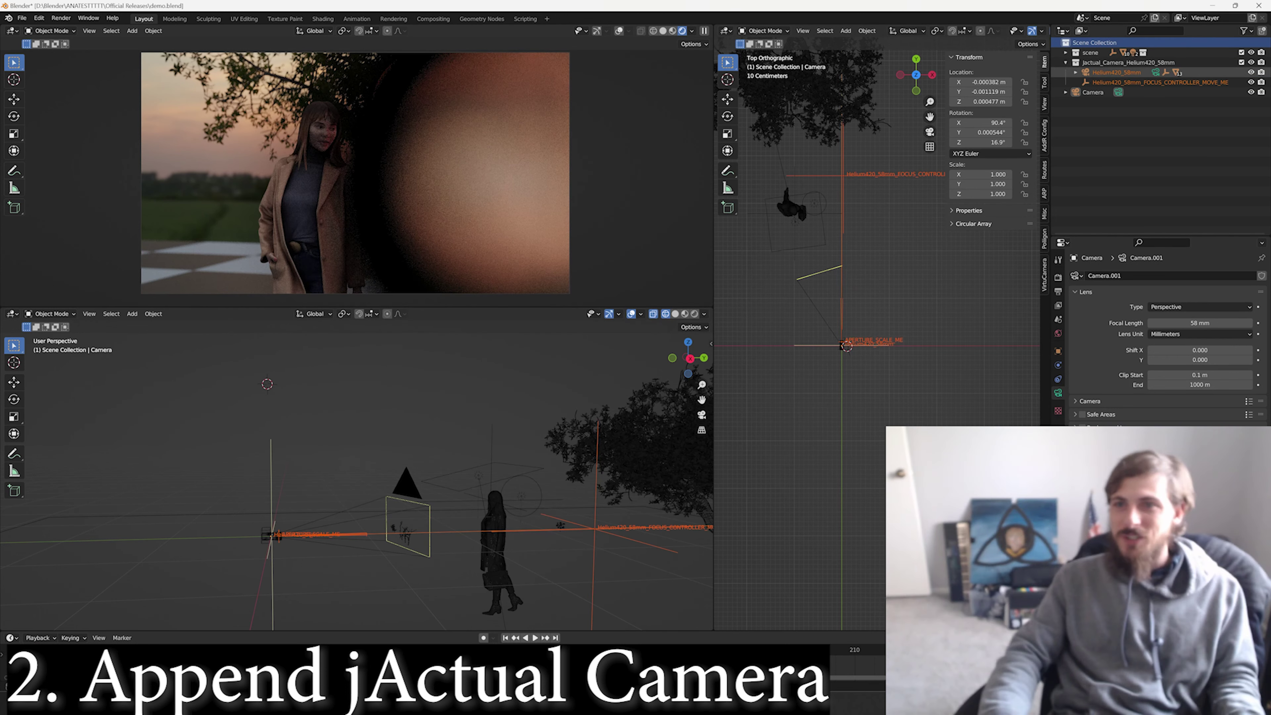
# Make the appended jactual_Camera_Helium420_58mm collection active and examine its contents and the lens rig at the origin.
pyautogui.click(1065, 63)
pyautogui.click(1101, 62)
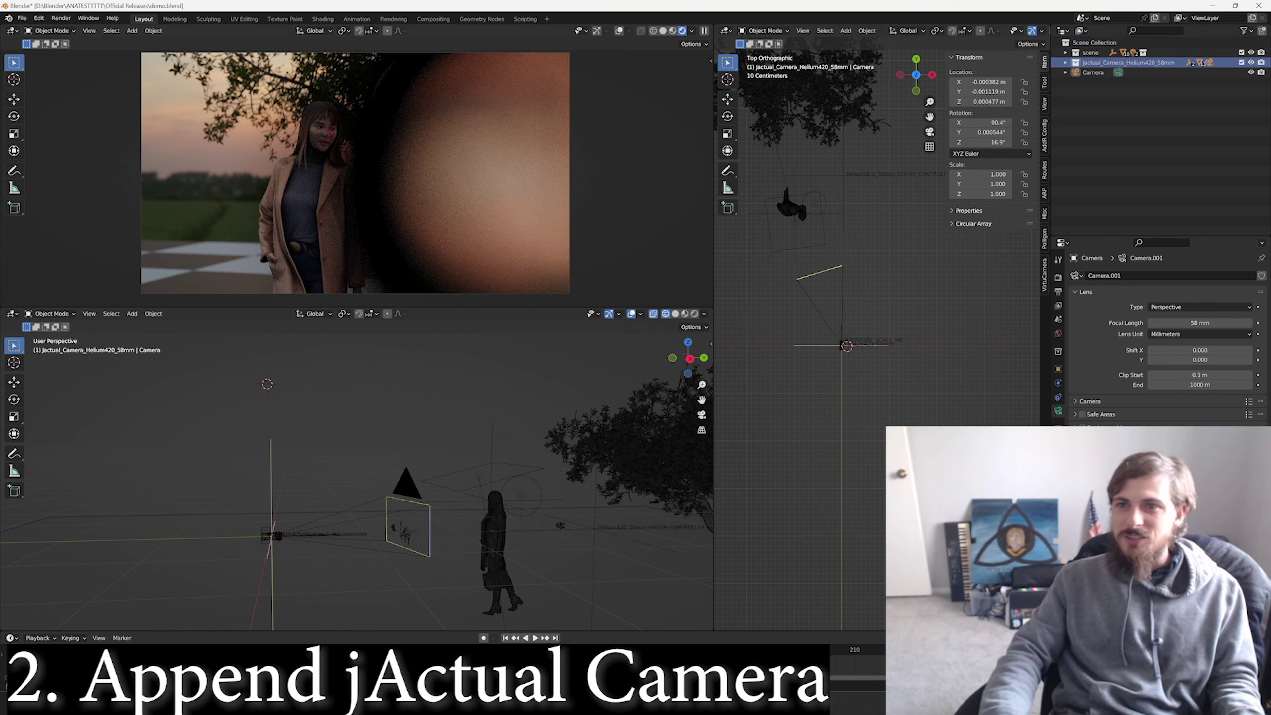
pyautogui.click(1066, 63)
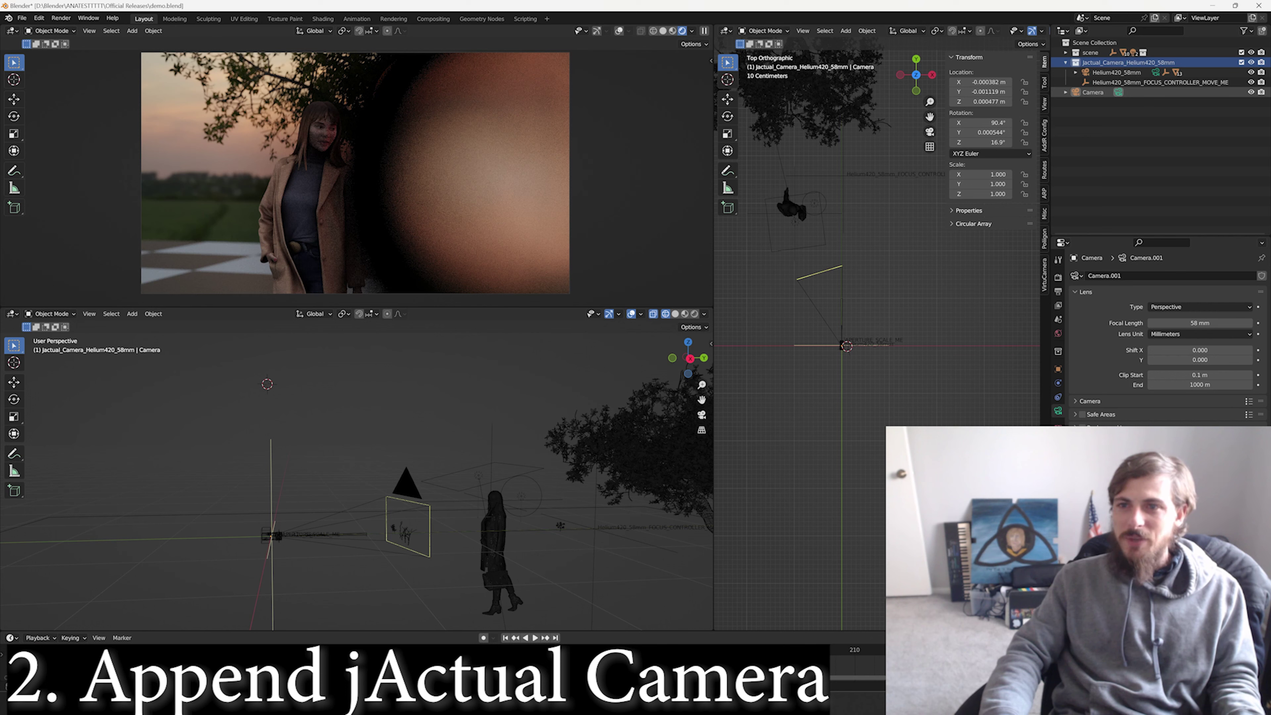
pyautogui.moveTo(400, 461); pyautogui.dragTo(480, 399, button='middle')
pyautogui.scroll(3, 412, 488)
pyautogui.scroll(3, 443, 458)
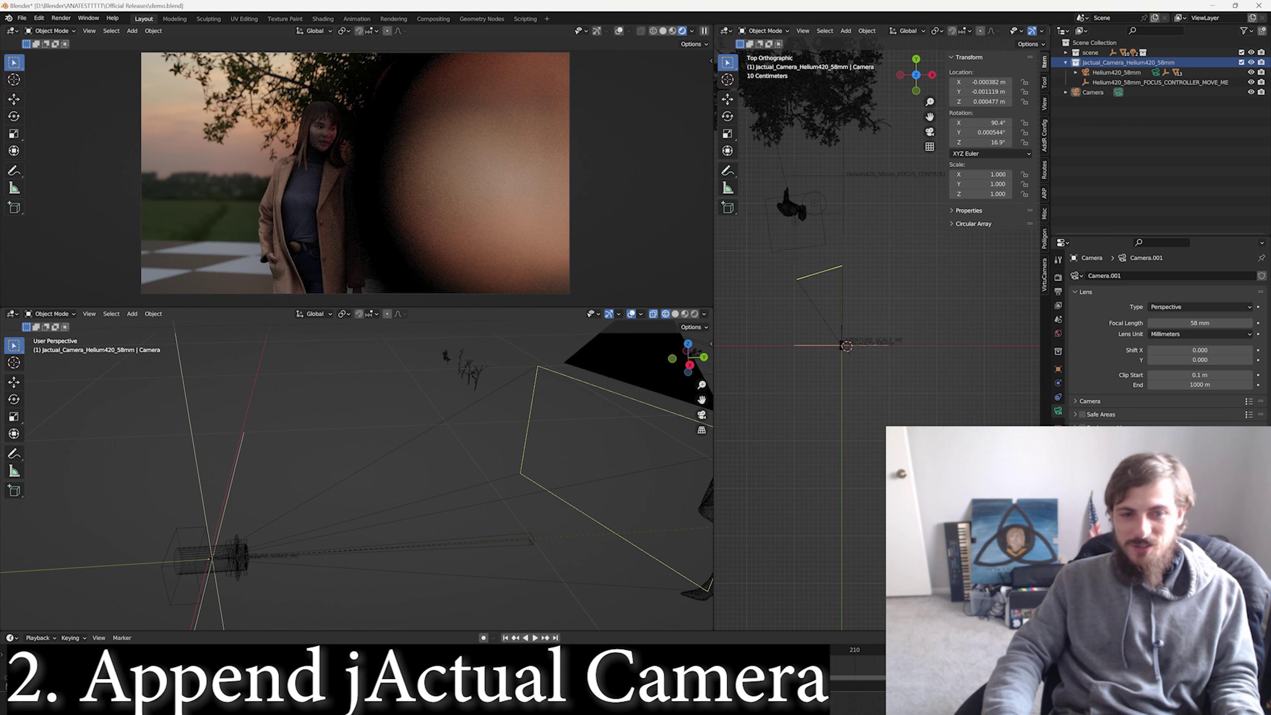
# Copy the location and rotation of the original Camera to the Helium420_58mm camera.
pyautogui.click(1116, 73)
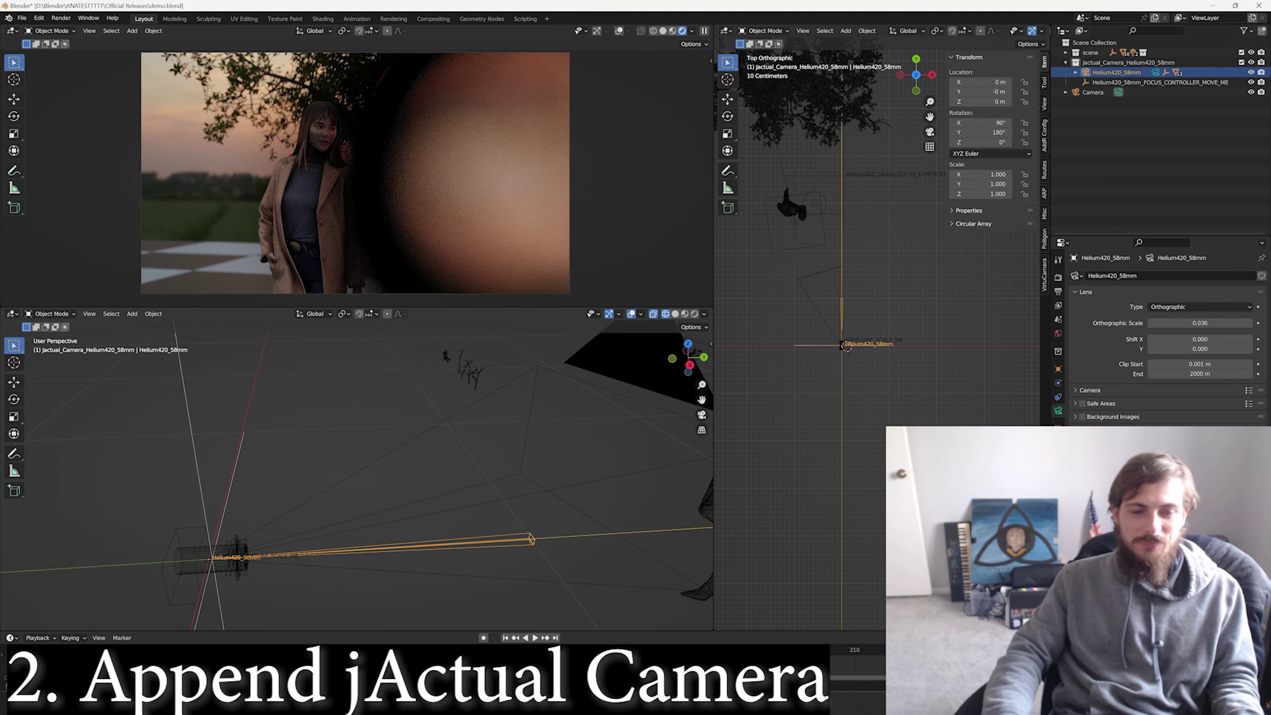
pyautogui.scroll(2, 356, 475)
pyautogui.keyDown('shift'); pyautogui.click(500, 489); pyautogui.keyUp('shift')
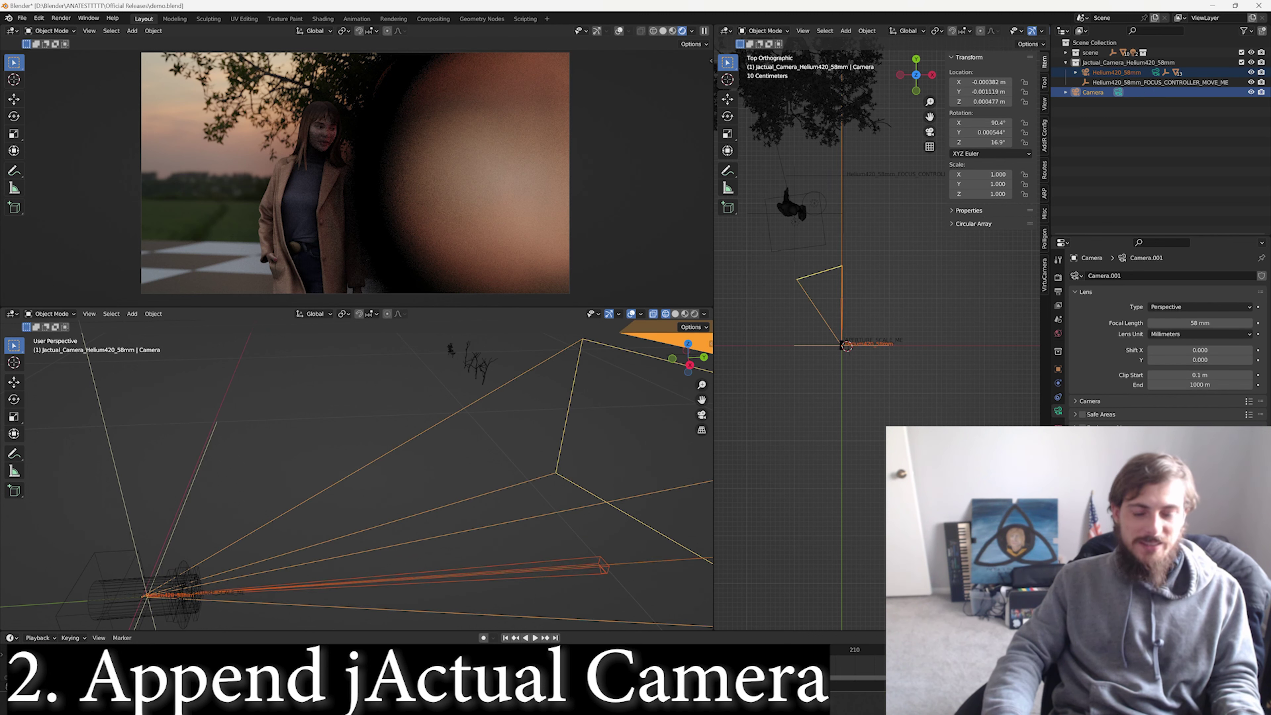
pyautogui.scroll(-2, 356, 475)
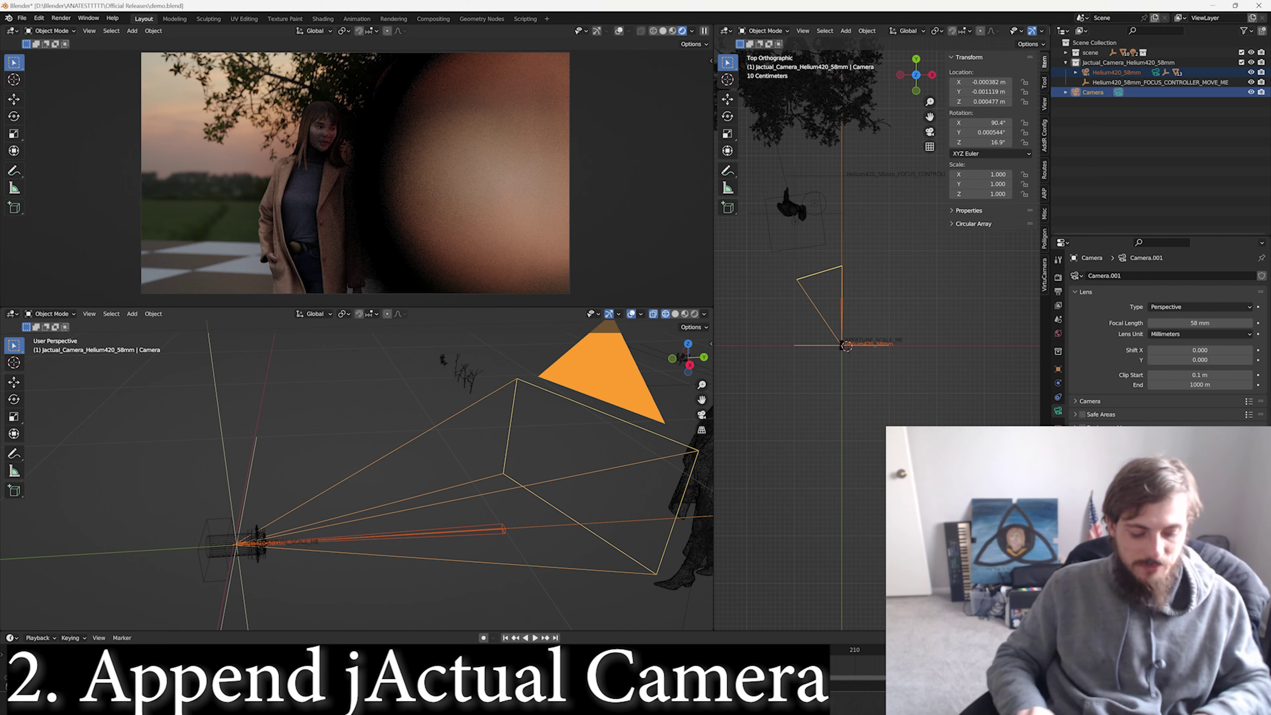
pyautogui.hotkey('ctrl', 'c')
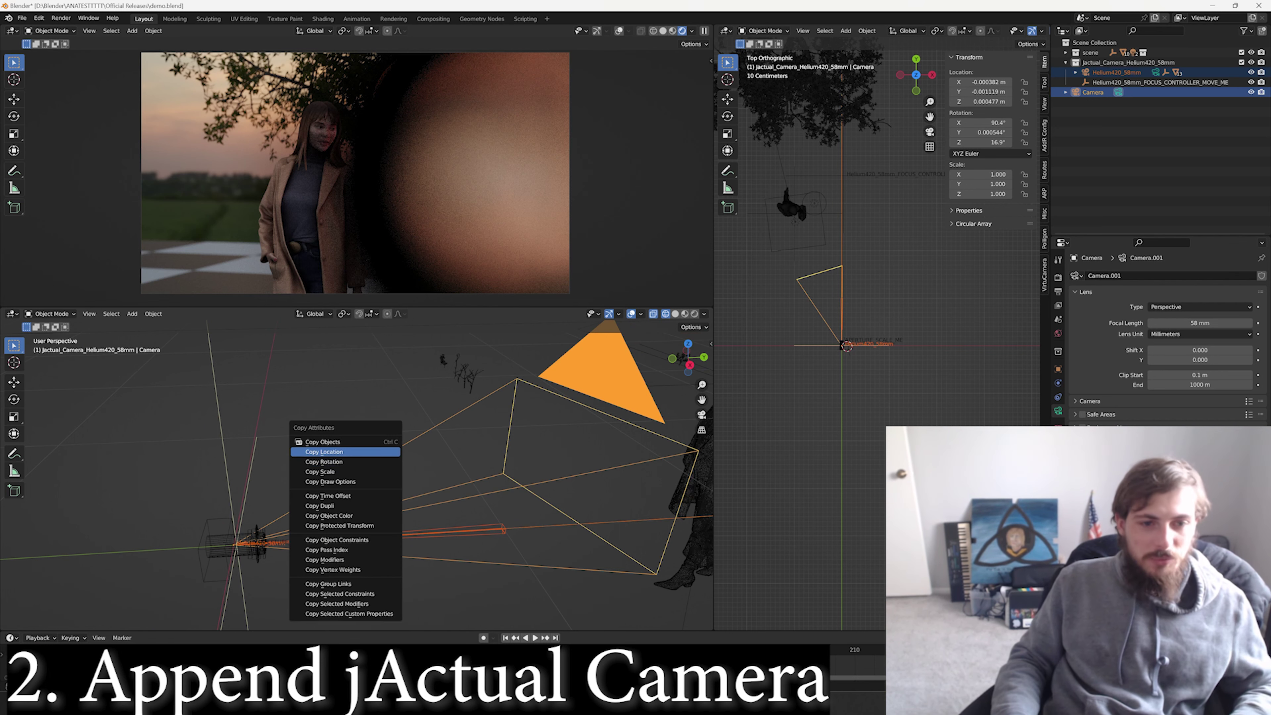
pyautogui.click(323, 451)
pyautogui.hotkey('ctrl', 'shift', 'c')
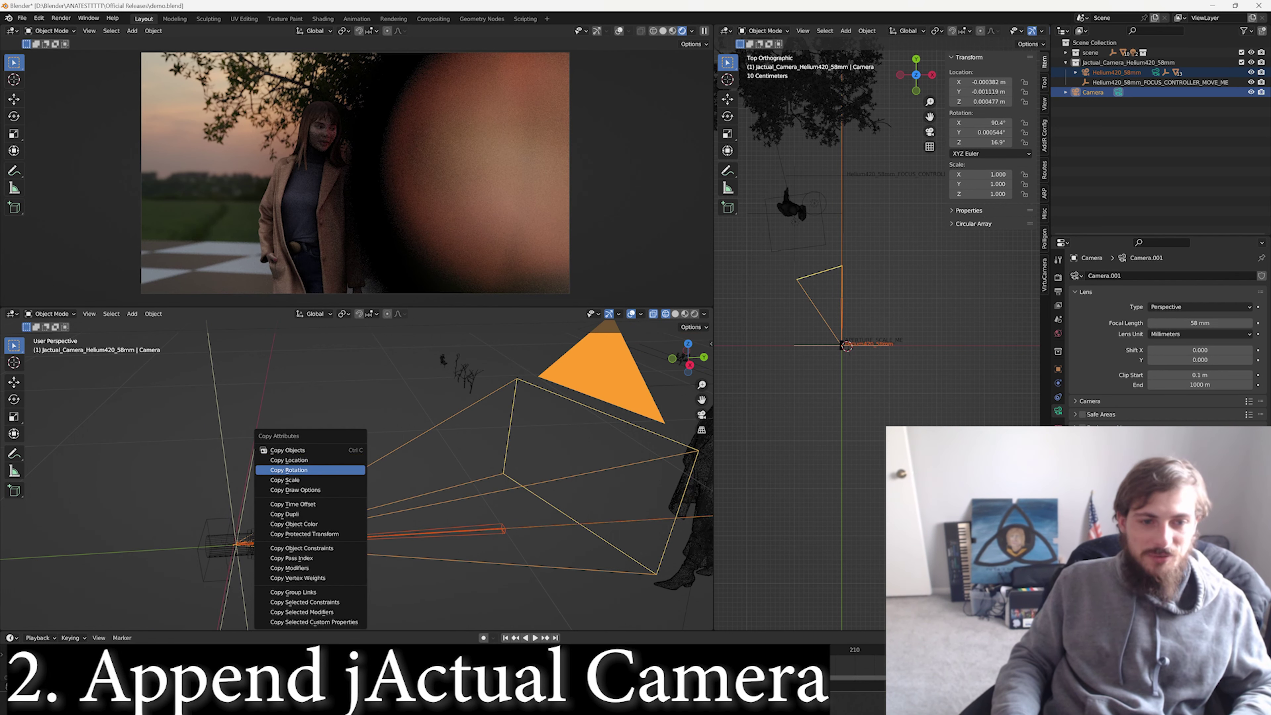
pyautogui.click(301, 469)
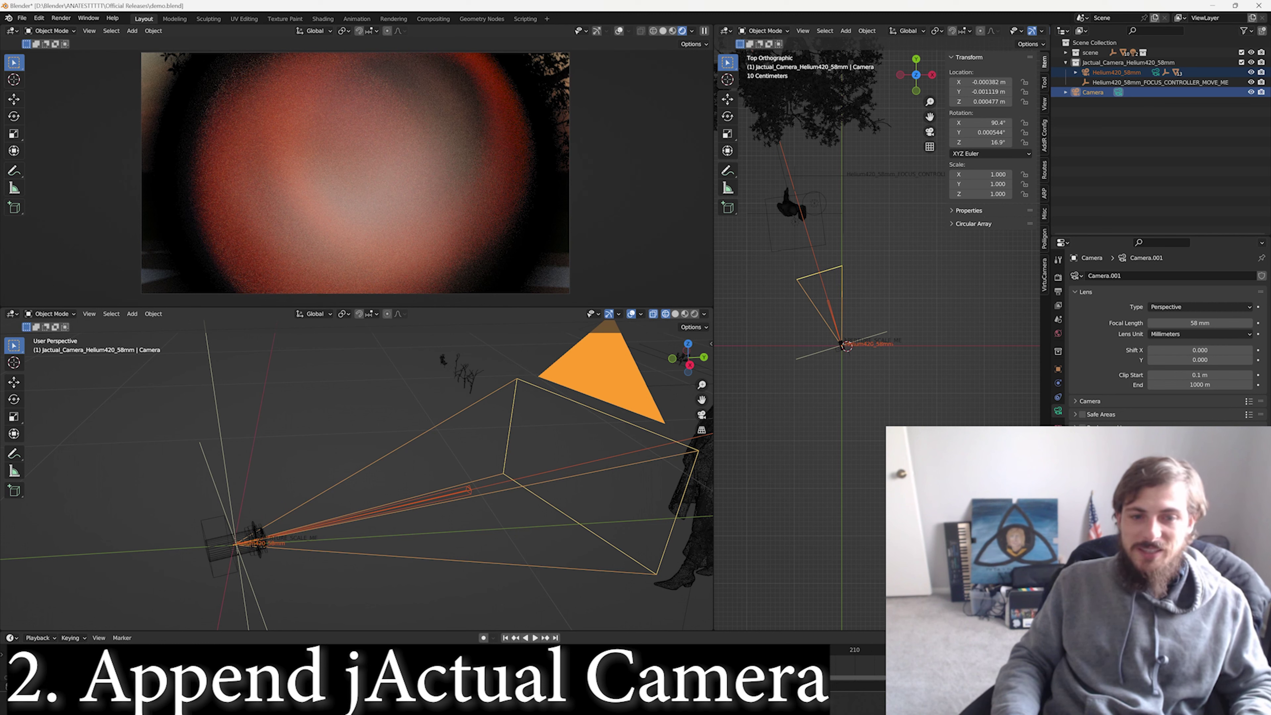
# Clear the selection and pick the Helium420_58mm camera and the original Camera in turn to check how they line up.
pyautogui.press('a')
pyautogui.press('a')
pyautogui.rightClick(345, 520)
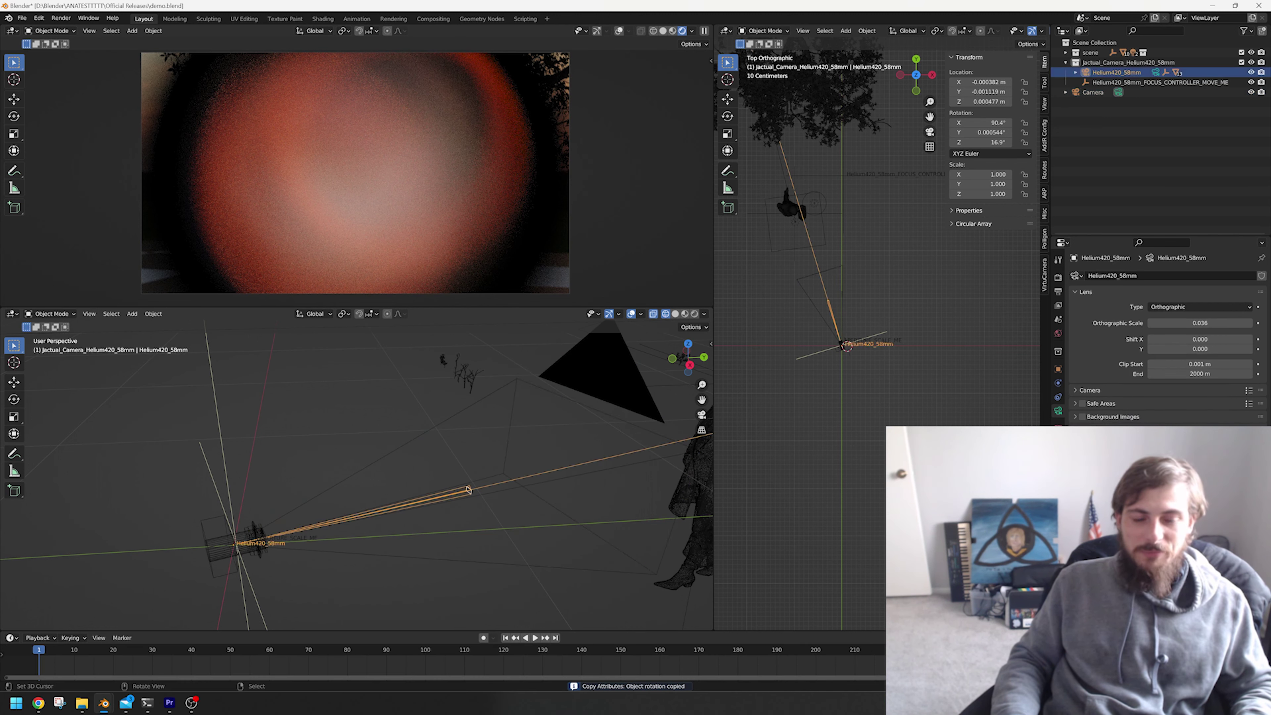
pyautogui.click(468, 490)
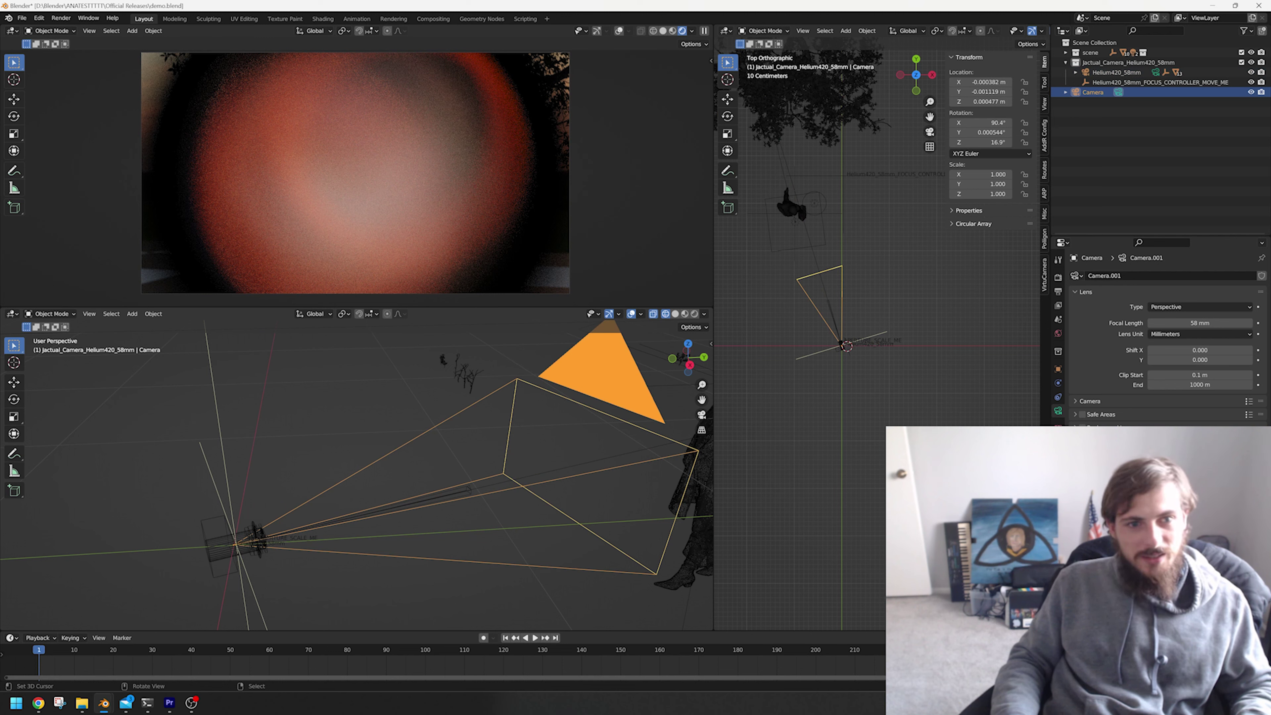
pyautogui.scroll(-1, 356, 475)
pyautogui.scroll(2, 357, 475)
pyautogui.moveTo(356, 476); pyautogui.dragTo(332, 469, button='middle')
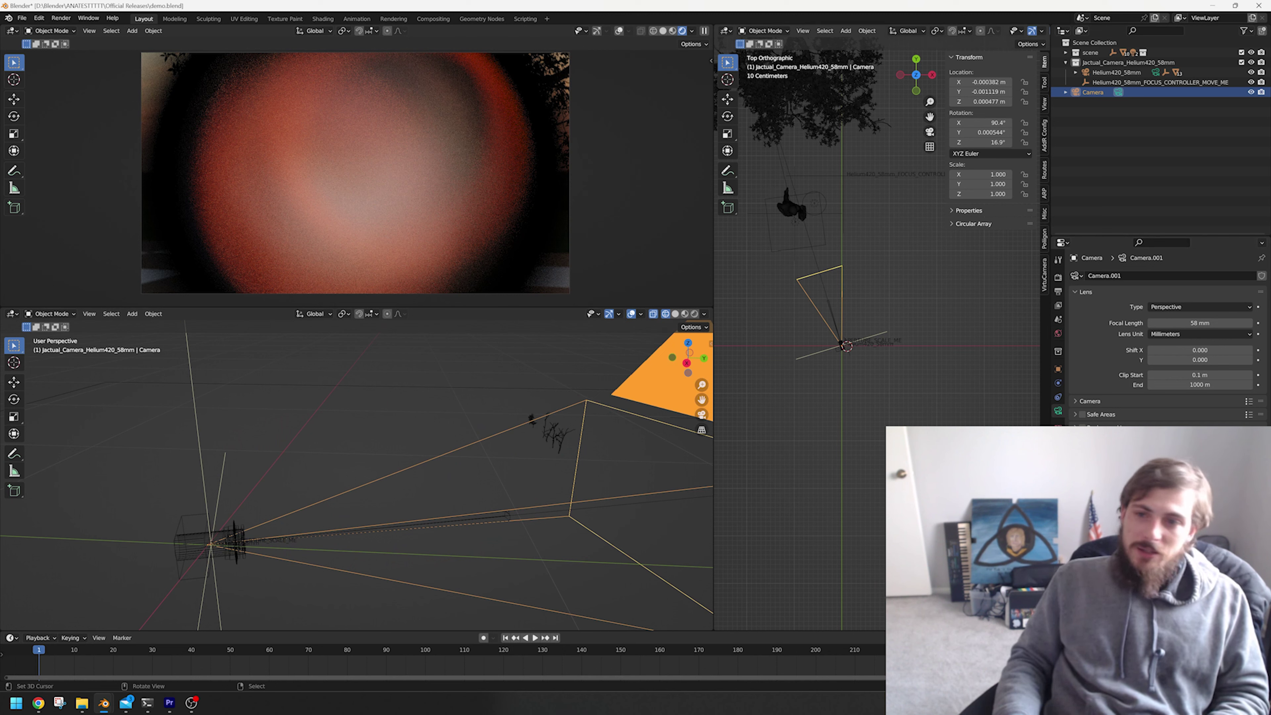
# Set the scene's active camera to Helium420_58mm.
pyautogui.click(1058, 319)
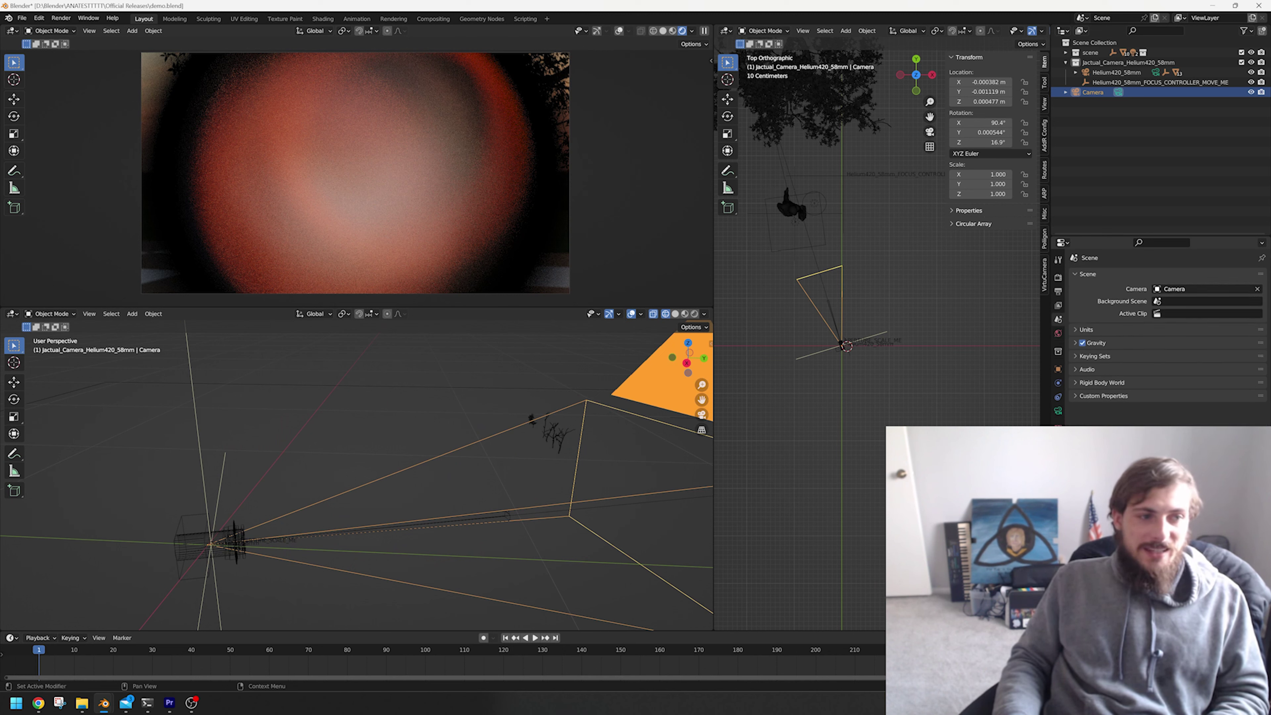
pyautogui.click(1200, 289)
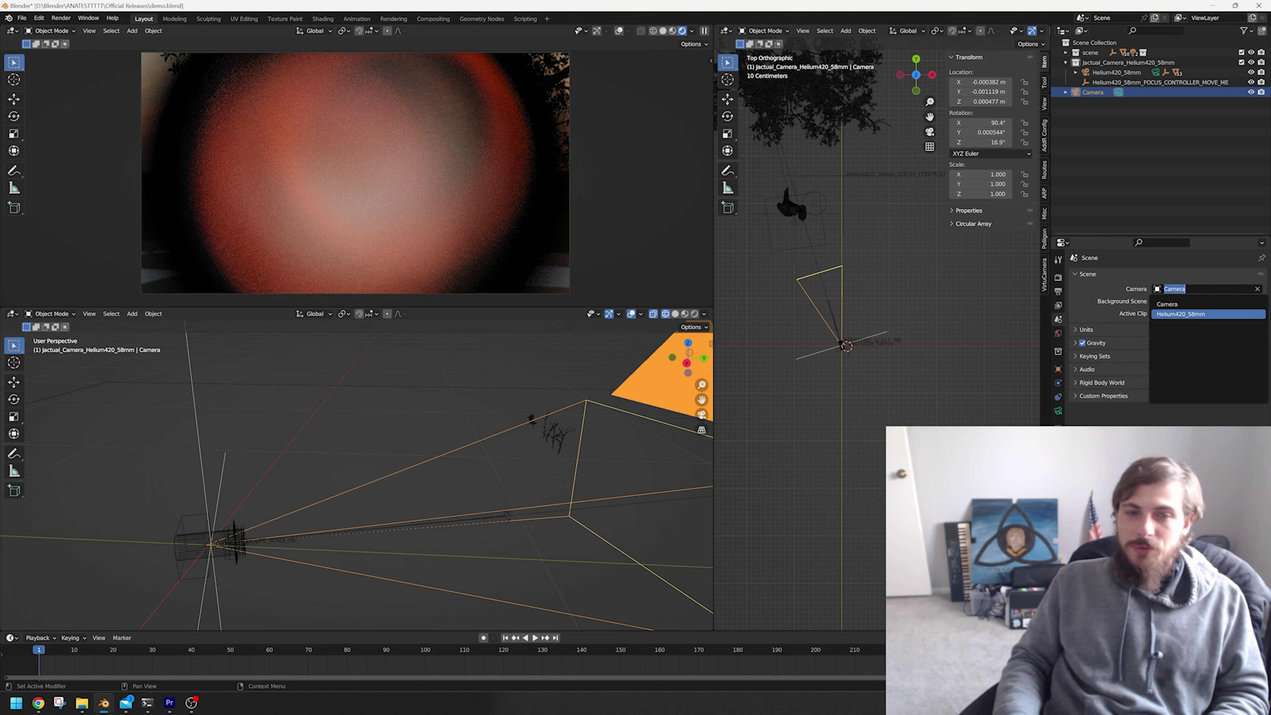
pyautogui.click(1190, 314)
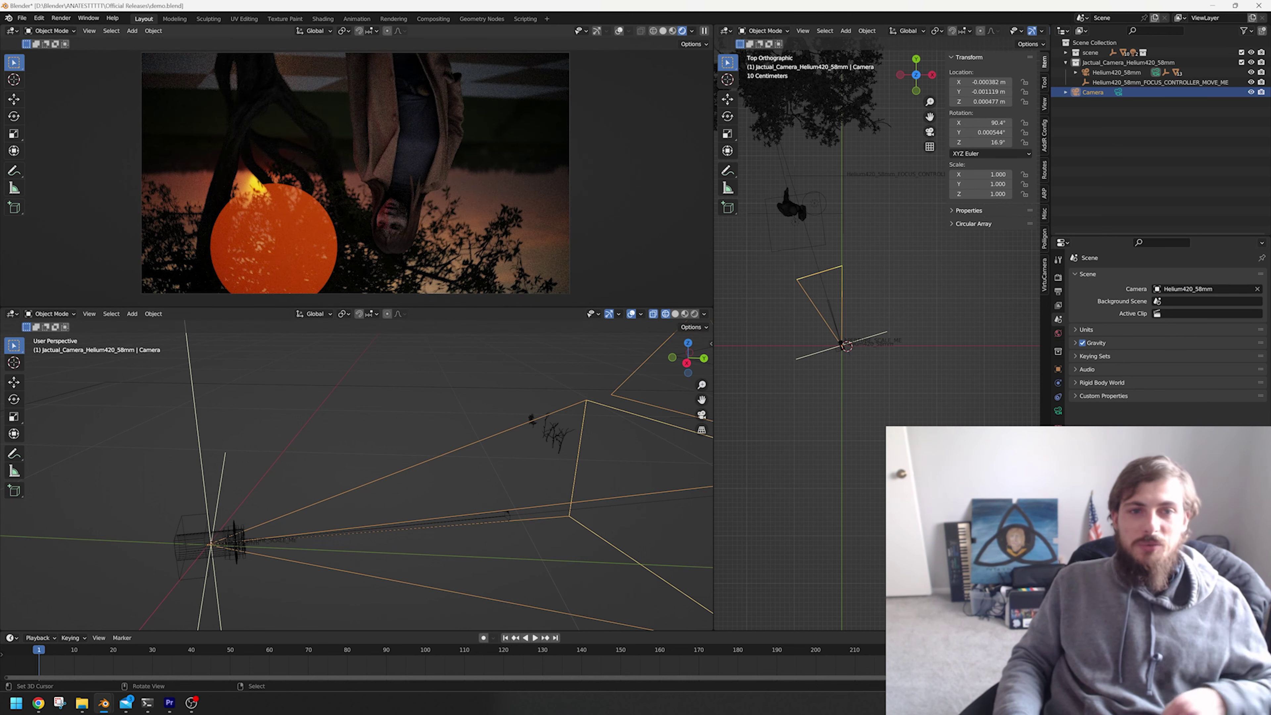
pyautogui.scroll(1, 355, 173)
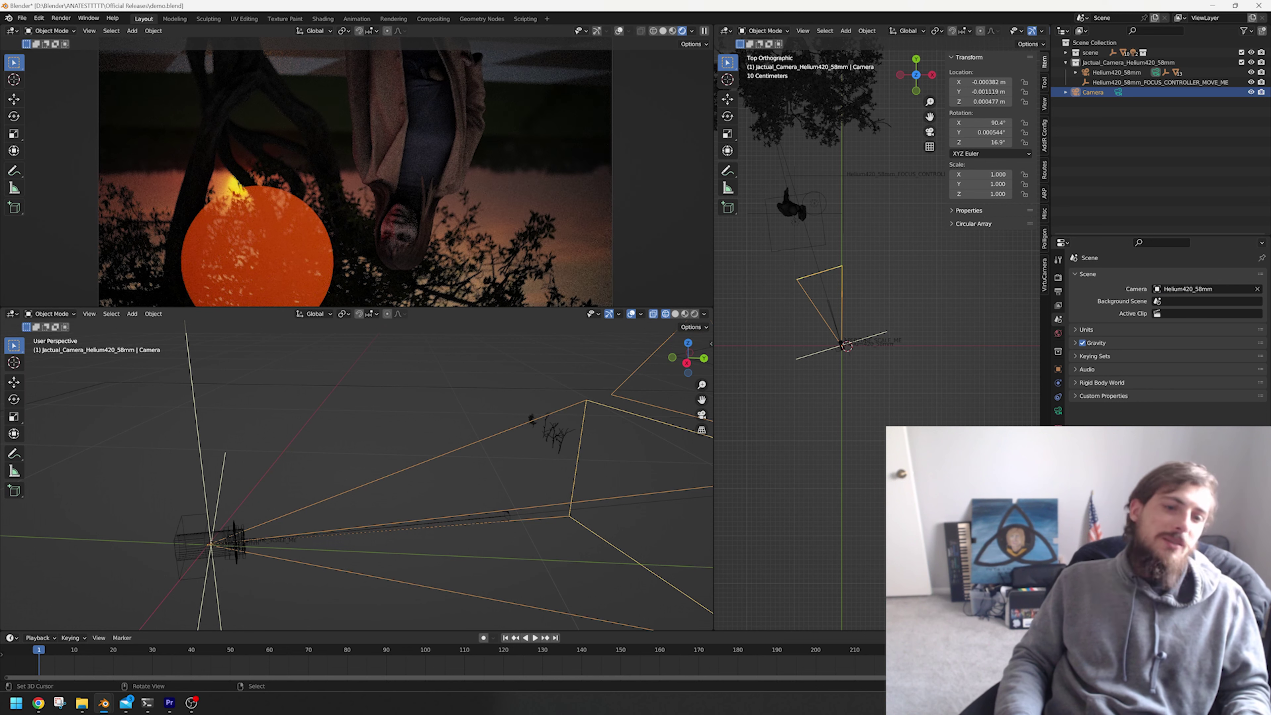
# Rotate the Helium420_58mm camera 180° about its local Z axis to turn the inverted image upright.
pyautogui.rightClick(507, 515)
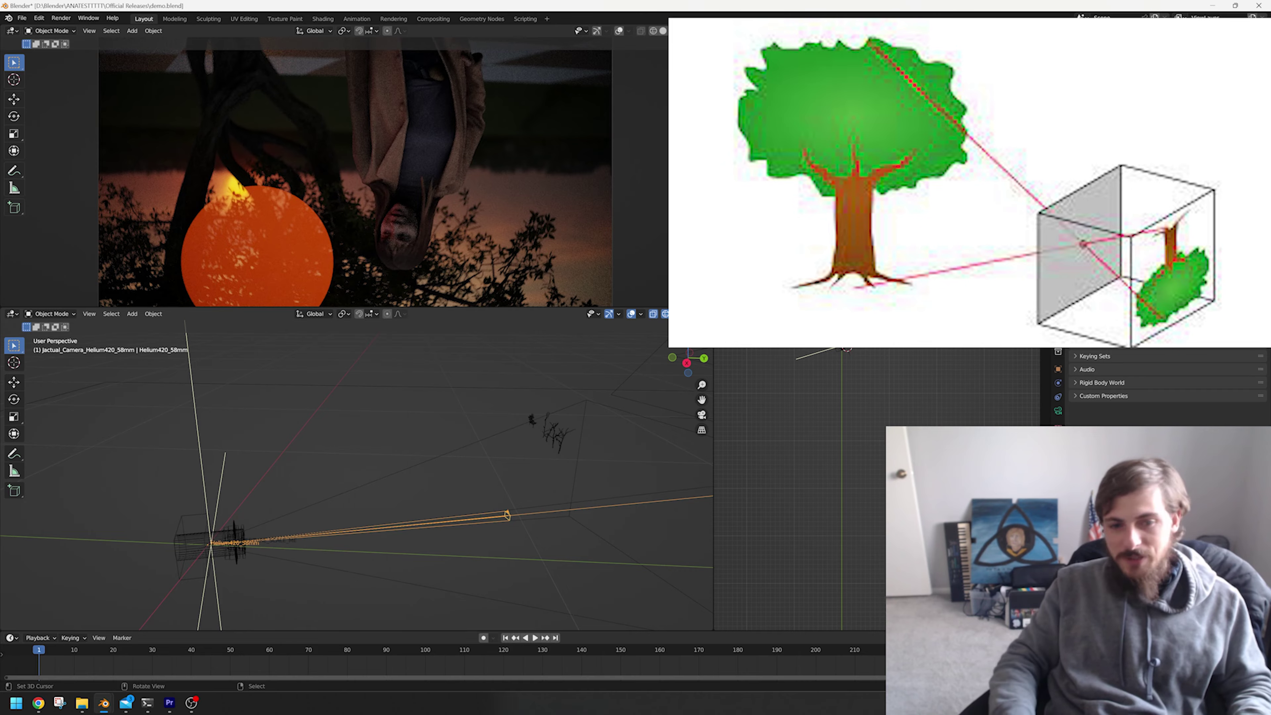
pyautogui.press('r')
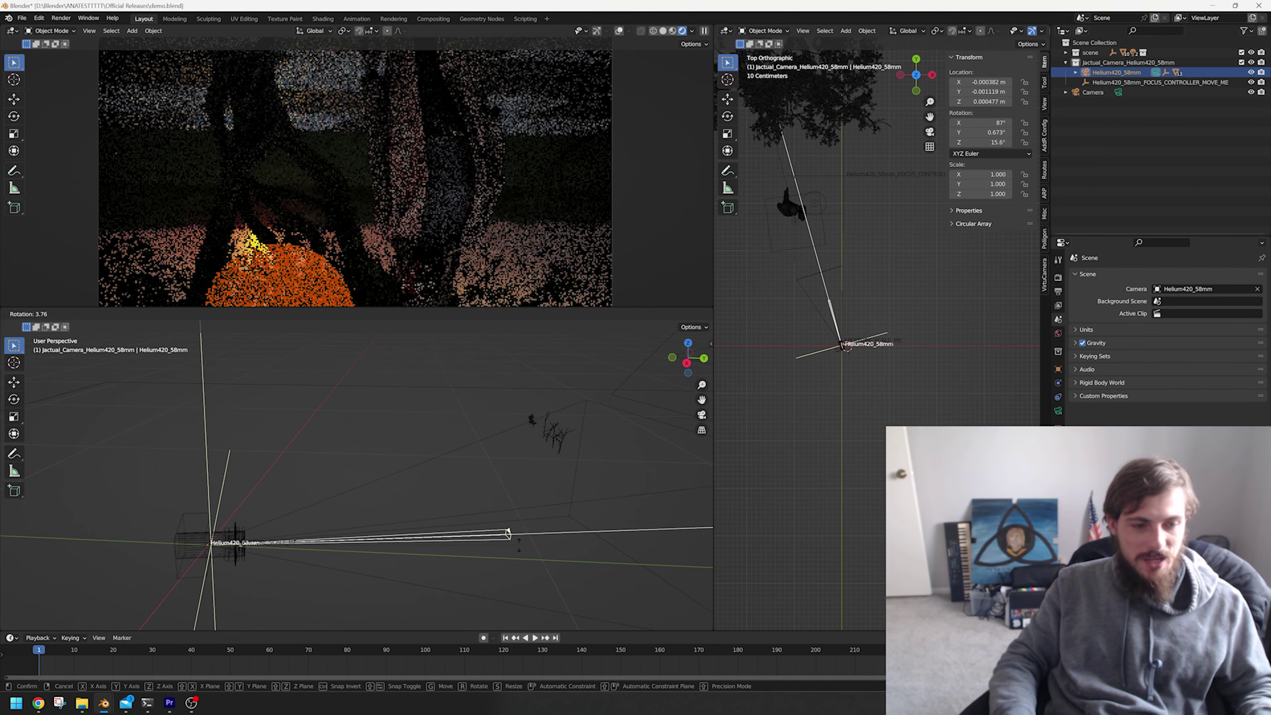
pyautogui.press('z')
pyautogui.press('z')
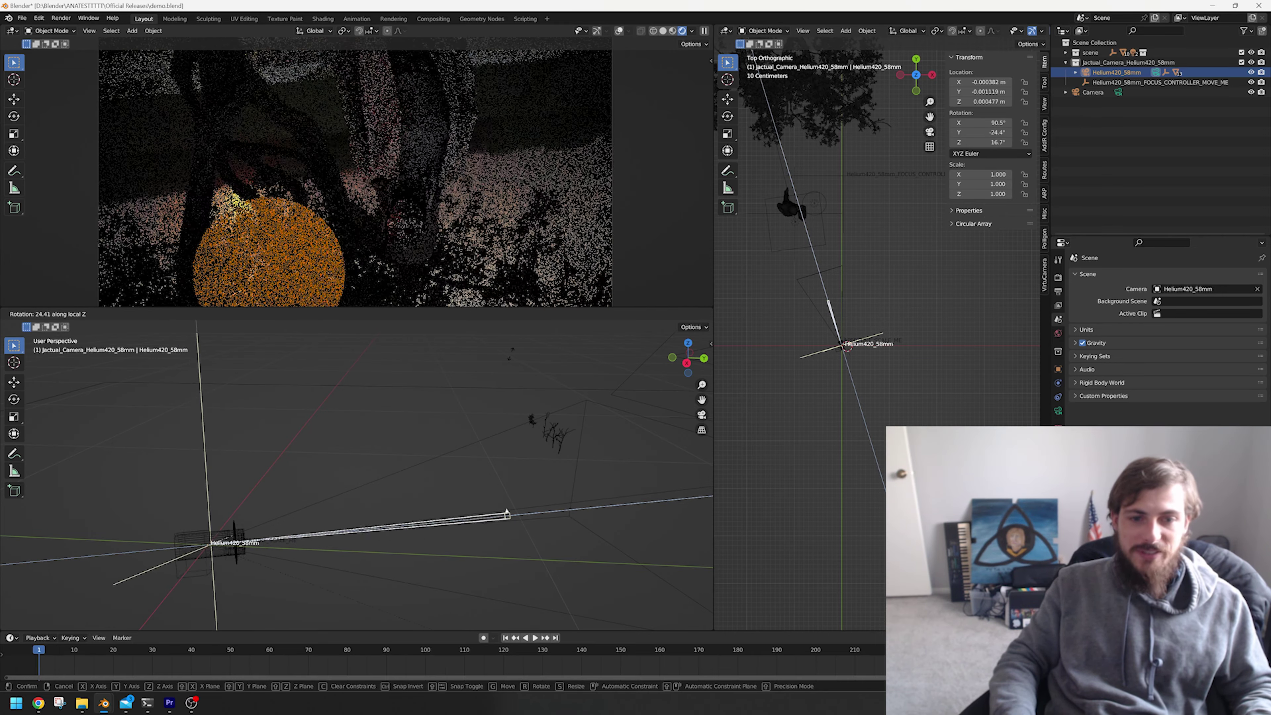
pyautogui.write('180')
pyautogui.press('Return')
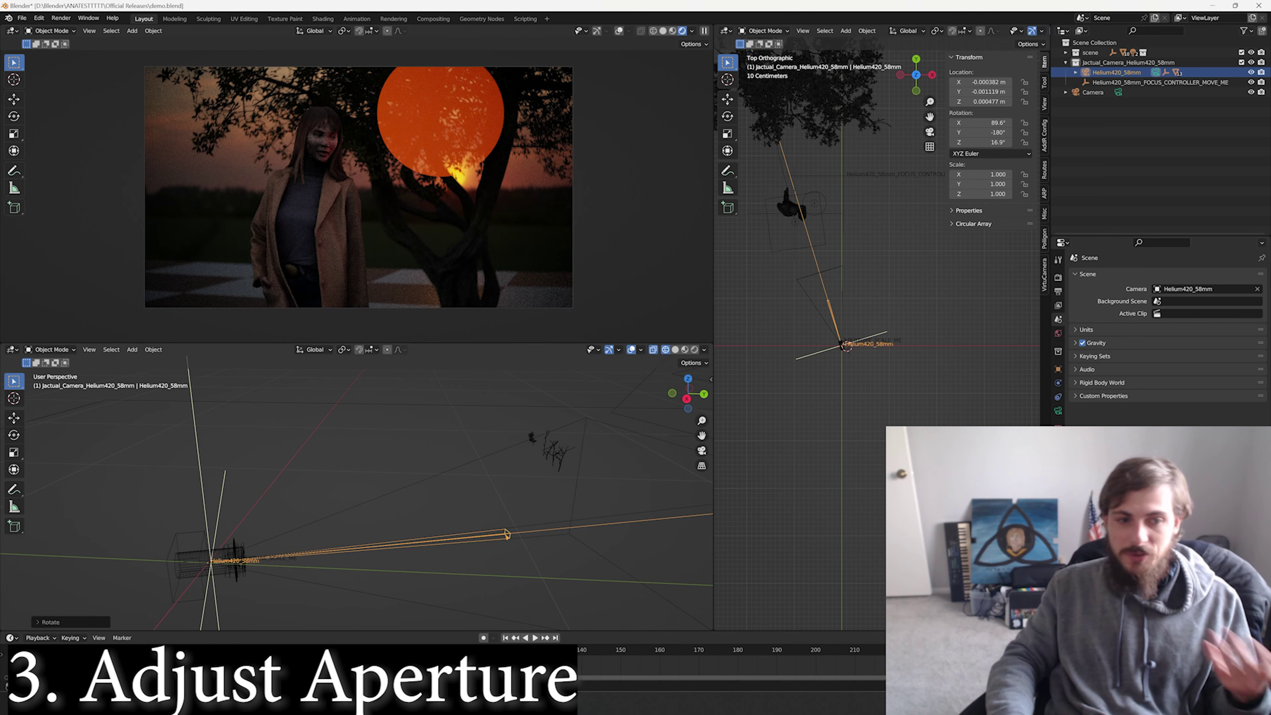
# Try scaling down the APERTURE_SCALE_ME disc in the Helium420_58mm lens rig.
pyautogui.moveTo(400, 500); pyautogui.dragTo(300, 508, button='middle')
pyautogui.click(239, 465)
pyautogui.scroll(4, 329, 491)
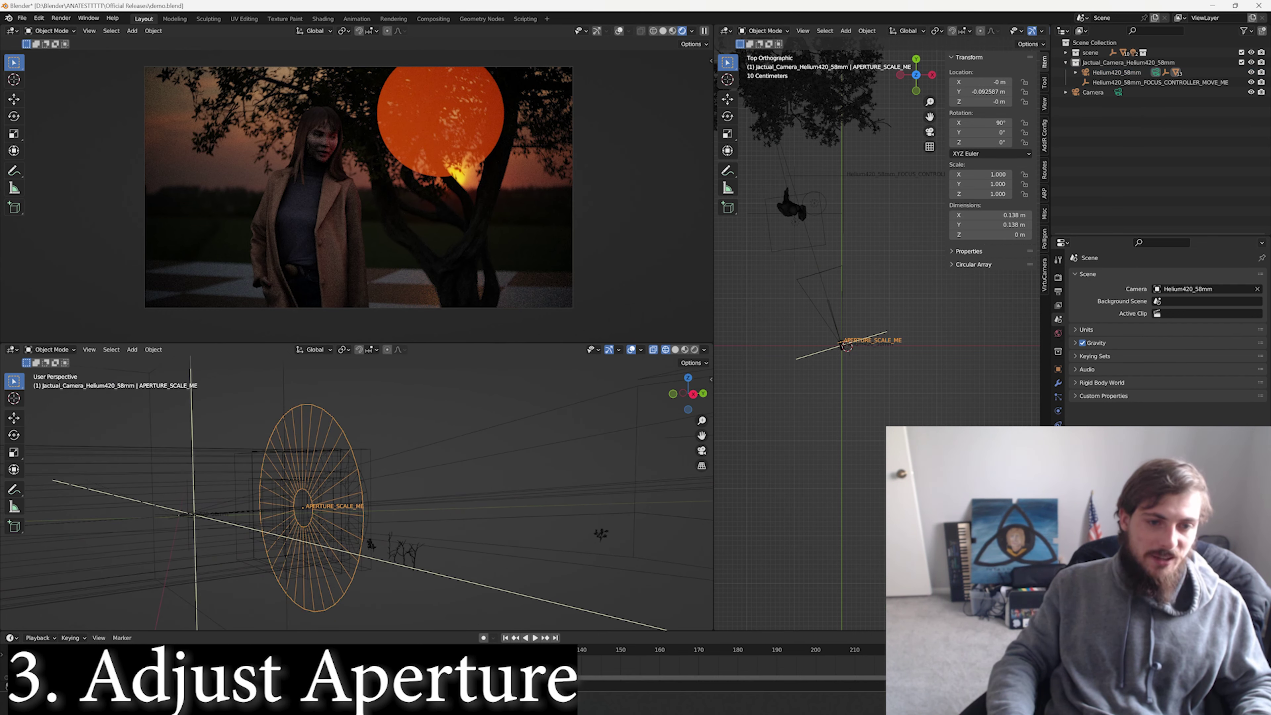
pyautogui.press('s')
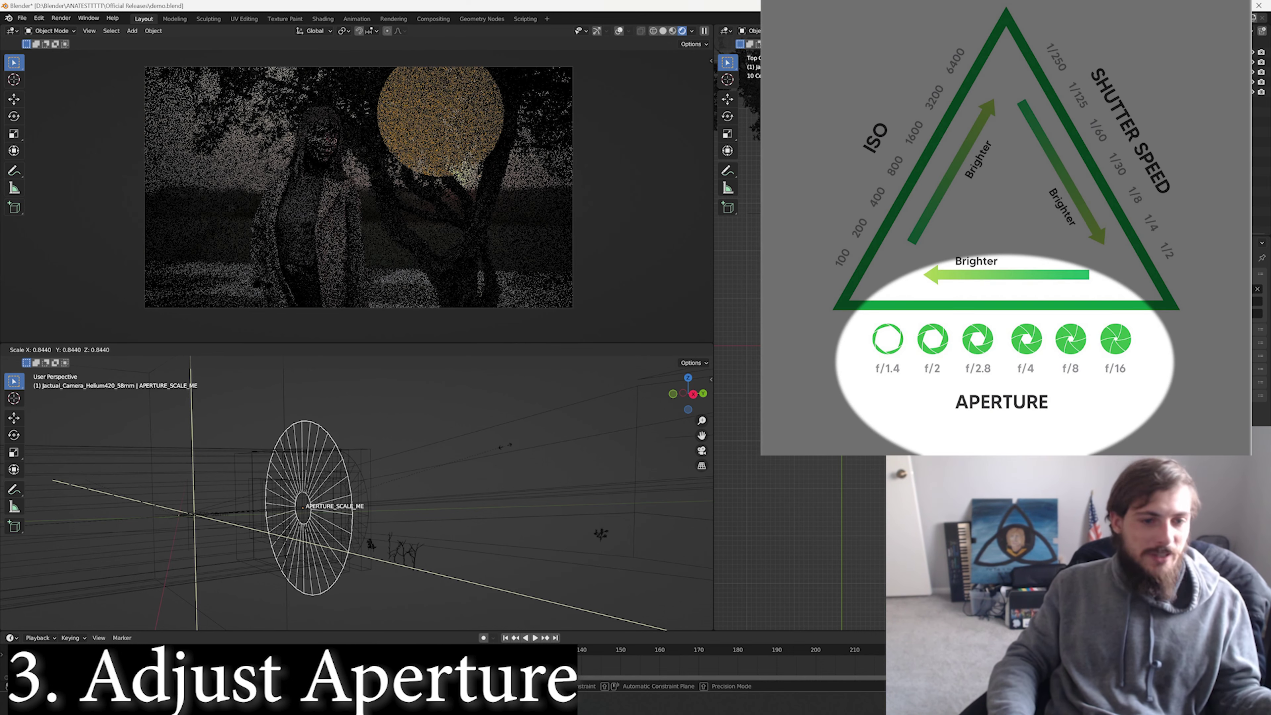
pyautogui.click(462, 440)
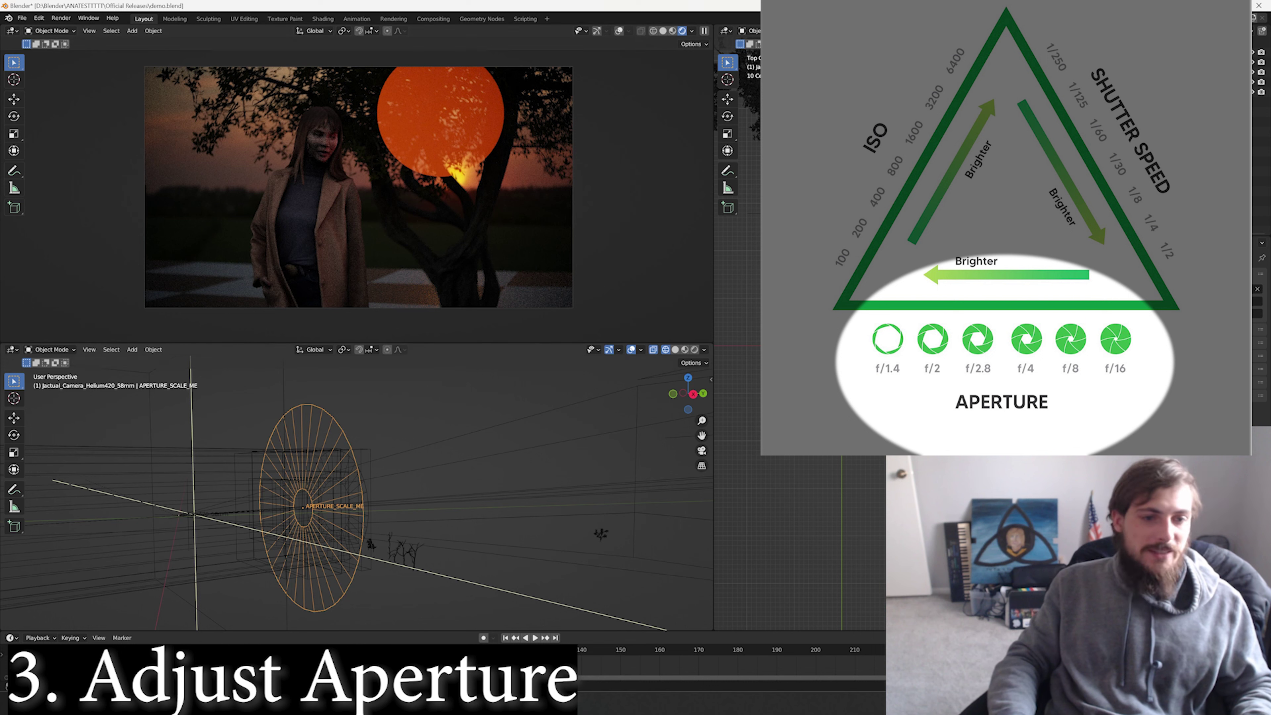
pyautogui.moveTo(450, 465)
pyautogui.mouseDown(button='middle')
pyautogui.moveTo(543, 473)
pyautogui.moveTo(435, 473)
pyautogui.moveTo(465, 478)
pyautogui.mouseUp(button='middle')
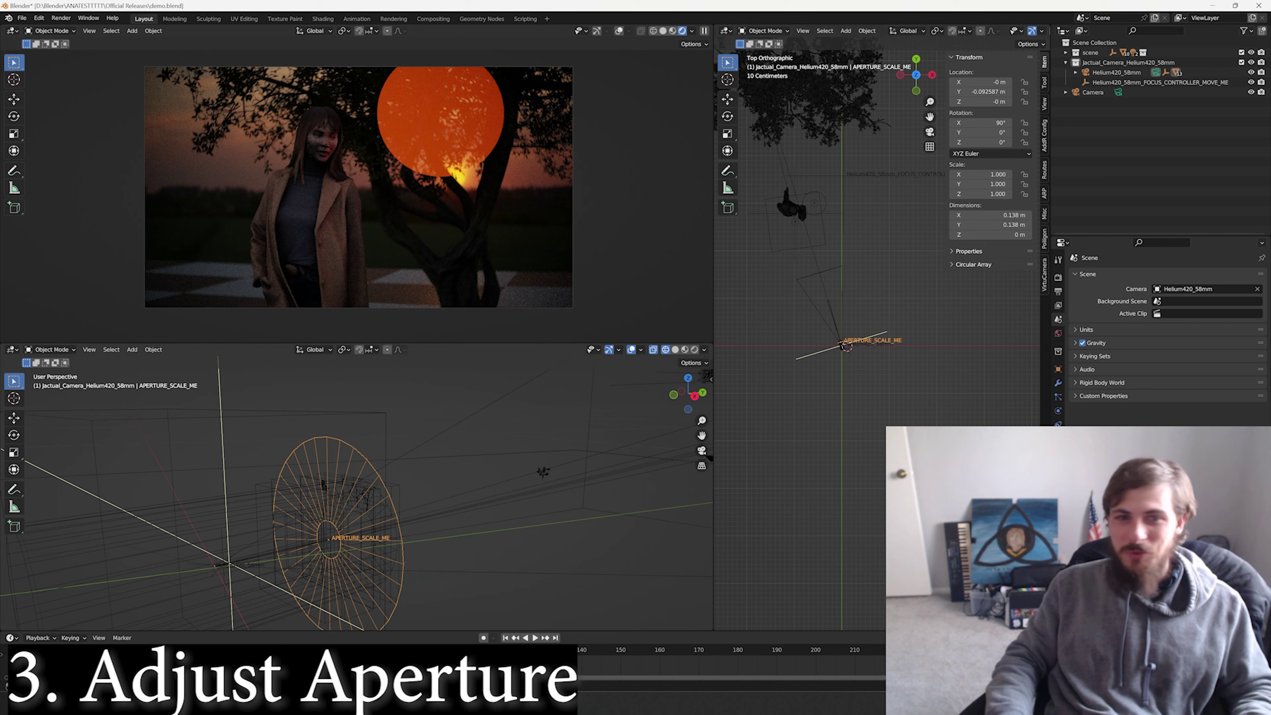
# Widen the render settings area and raise the Color Management exposure to about 1.86.
pyautogui.click(1057, 277)
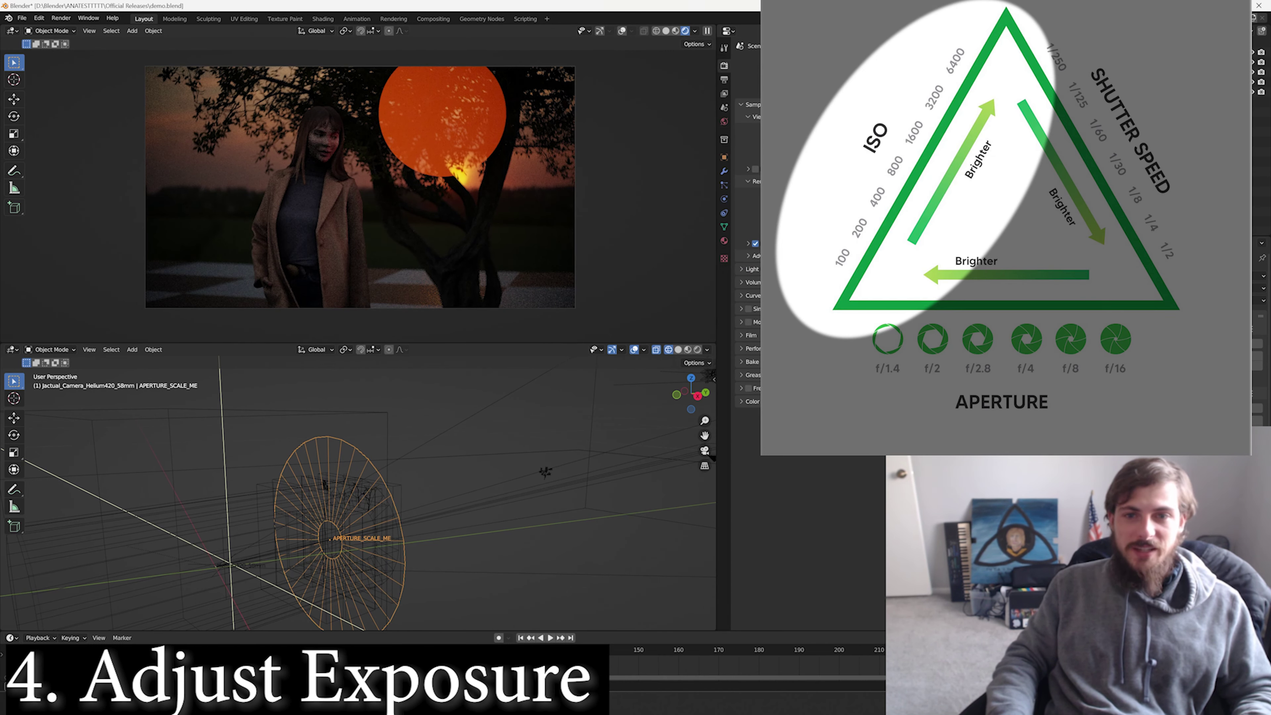
pyautogui.moveTo(716, 325); pyautogui.dragTo(547, 326)
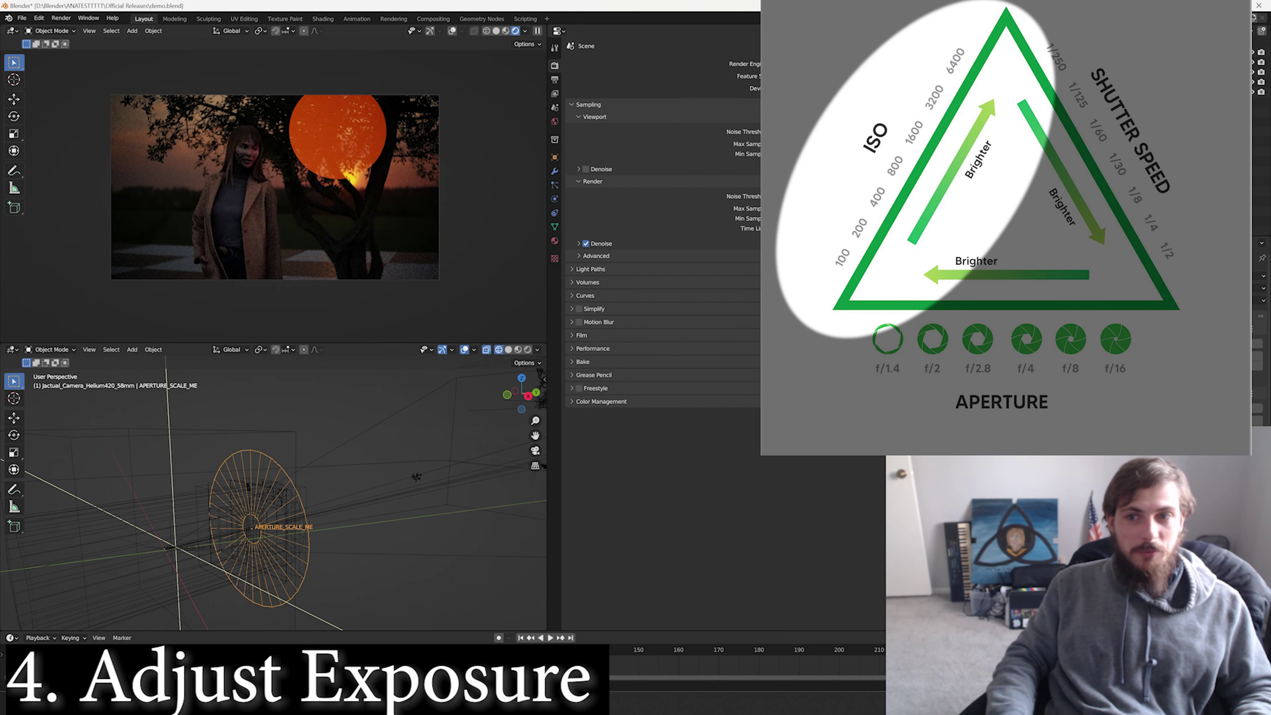
pyautogui.moveTo(1079, 325); pyautogui.dragTo(765, 325)
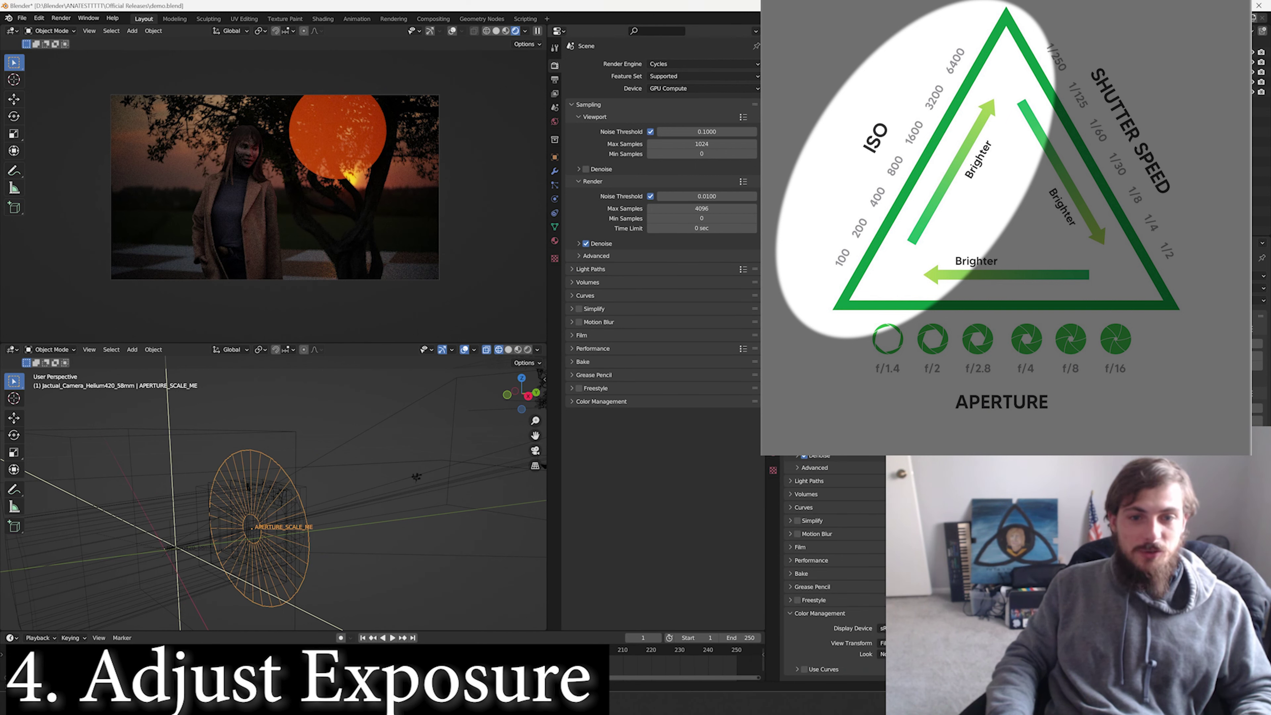
pyautogui.click(601, 401)
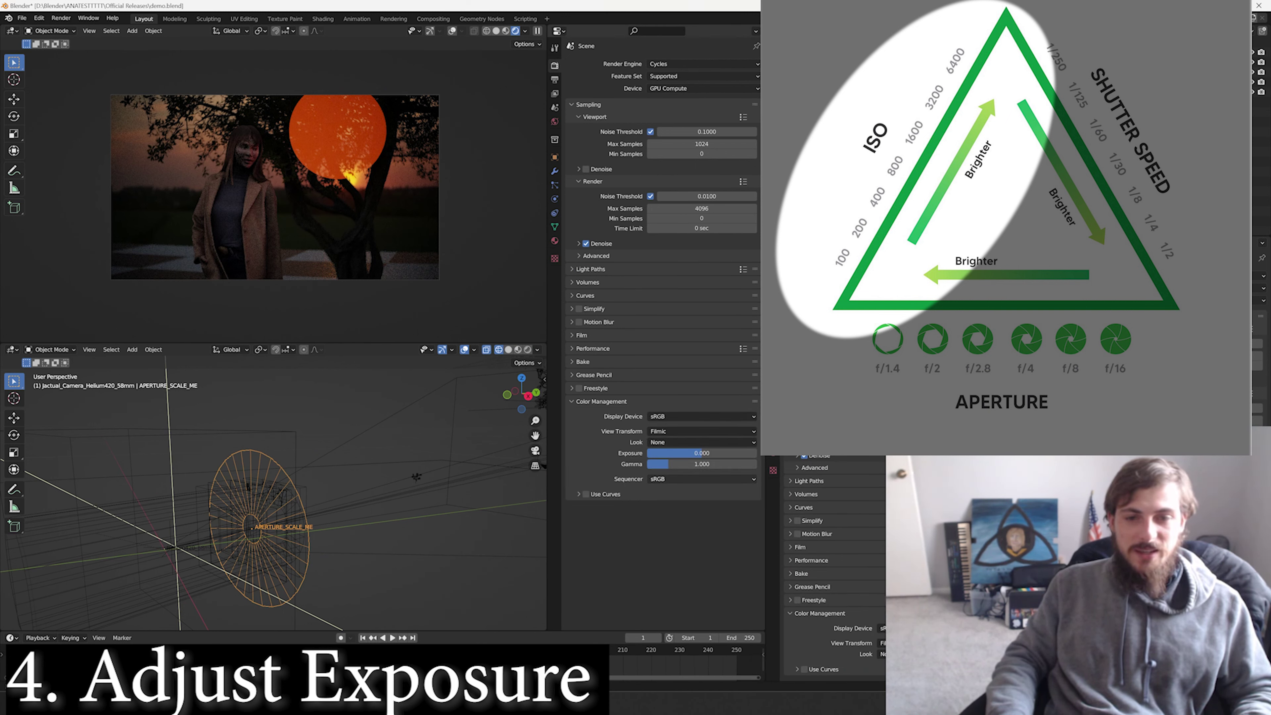
pyautogui.scroll(2, 274, 187)
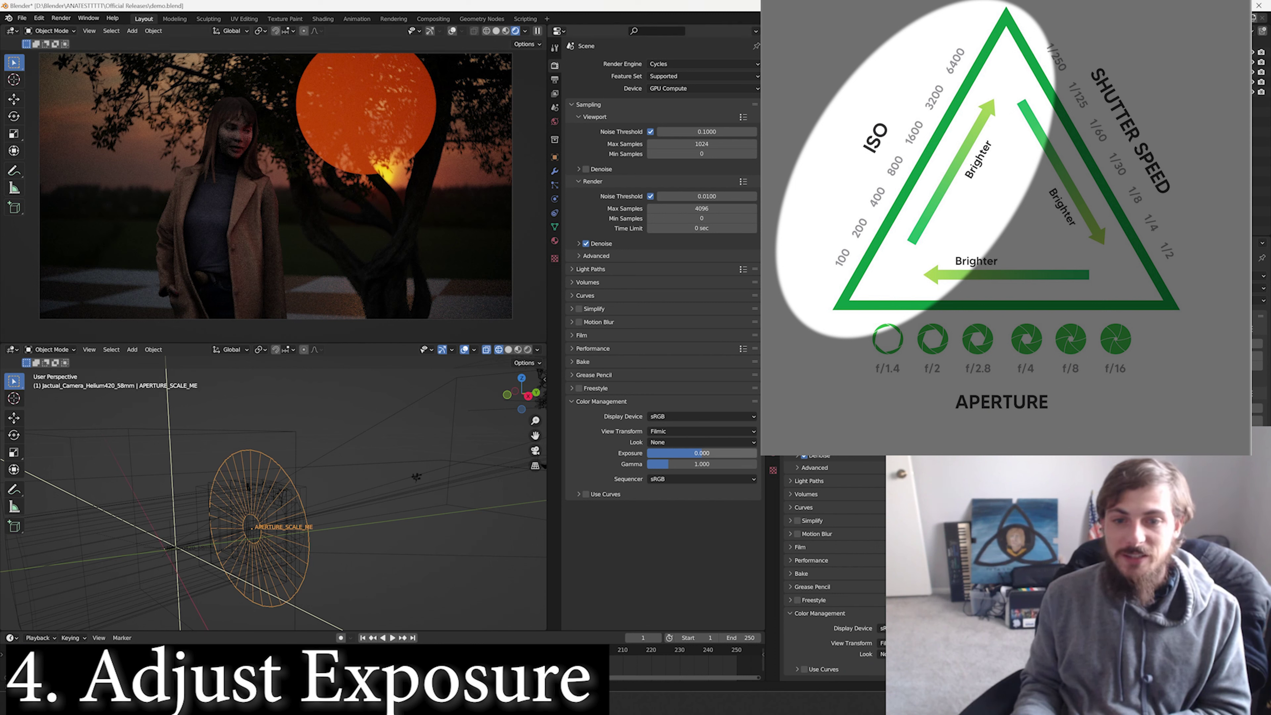
pyautogui.moveTo(701, 453)
pyautogui.mouseDown()
pyautogui.moveTo(670, 453)
pyautogui.moveTo(725, 452)
pyautogui.moveTo(711, 453)
pyautogui.mouseUp()
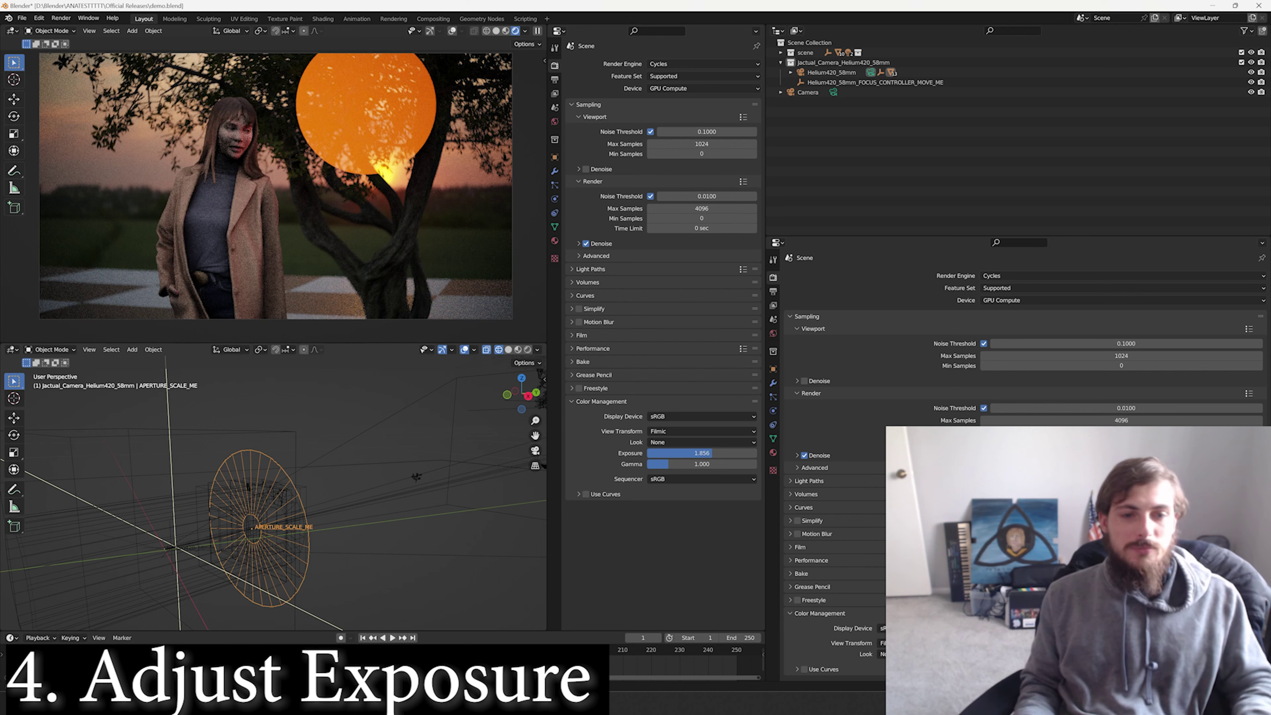
# Switch the working viewport to solid shading and show the woman and lights in right orthographic view.
pyautogui.moveTo(415, 476); pyautogui.dragTo(175, 496, button='middle')
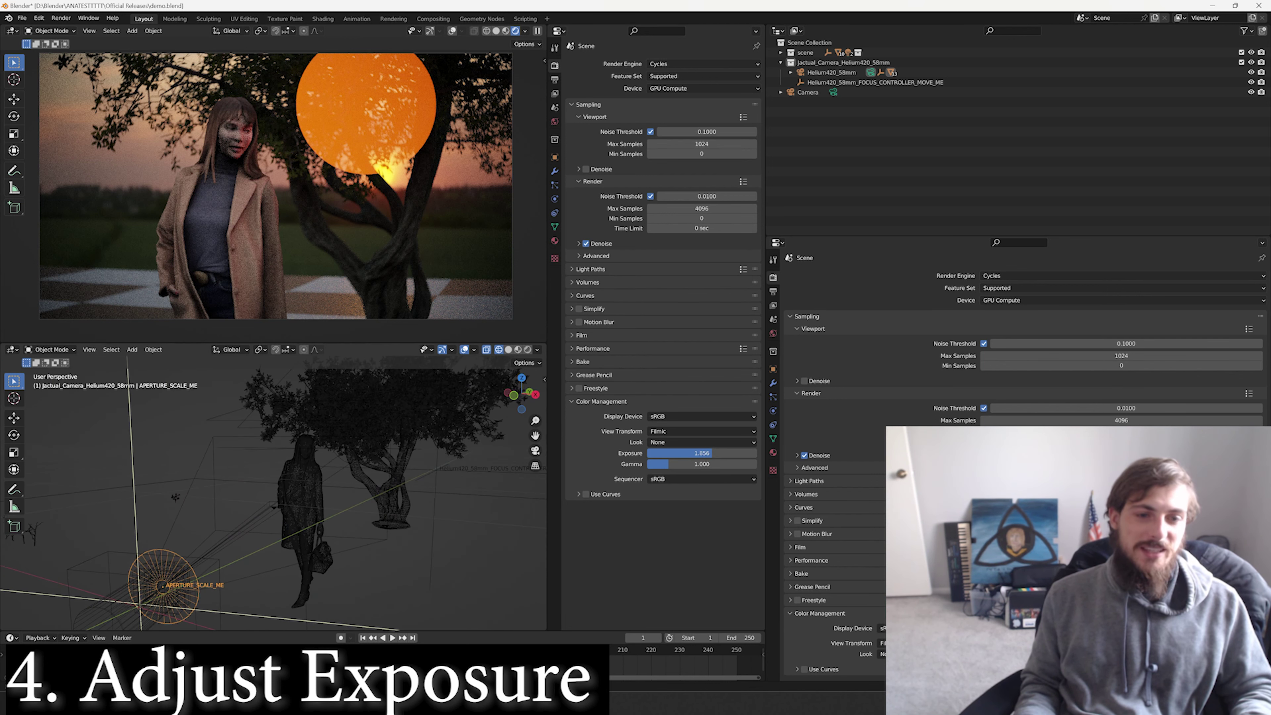
pyautogui.press('z')
pyautogui.click(454, 485)
pyautogui.moveTo(451, 485)
pyautogui.mouseDown(button='middle')
pyautogui.moveTo(398, 501)
pyautogui.moveTo(135, 493)
pyautogui.moveTo(143, 485)
pyautogui.mouseUp(button='middle')
pyautogui.scroll(-2, 398, 501)
pyautogui.press('KP_3')
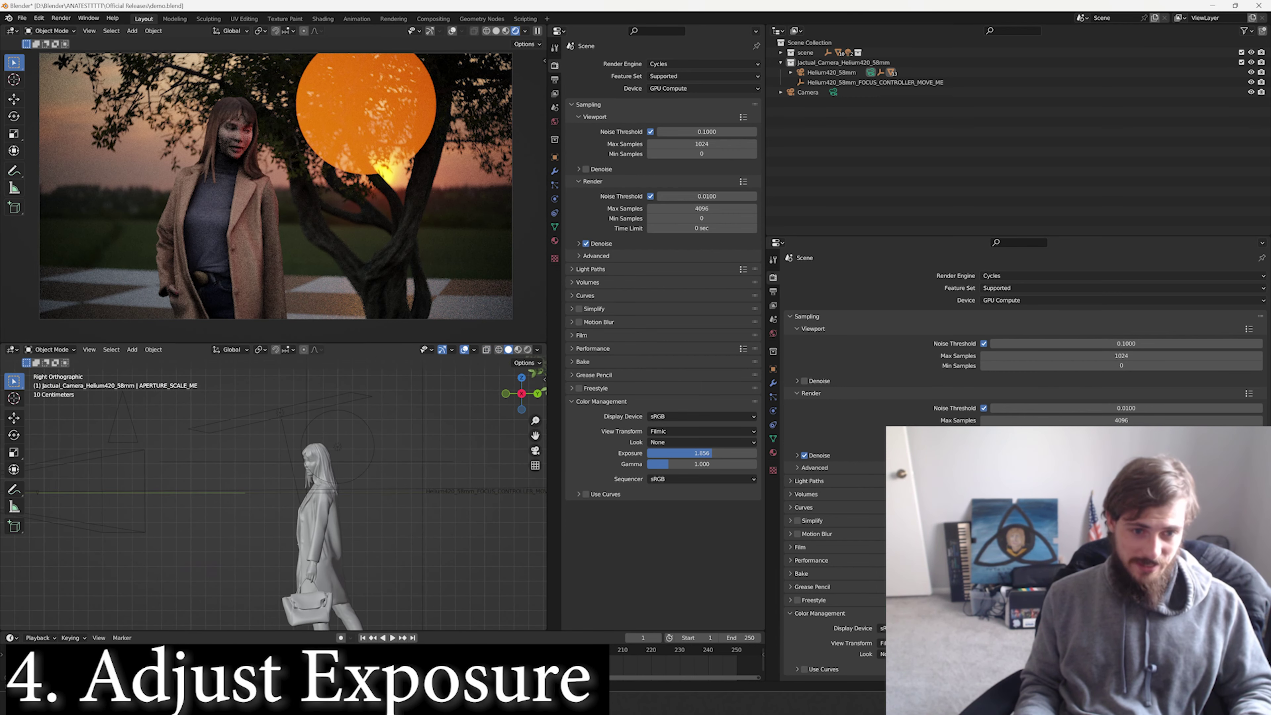
# Turn off camera ray visibility for the Point light behind the woman's head.
pyautogui.click(338, 447)
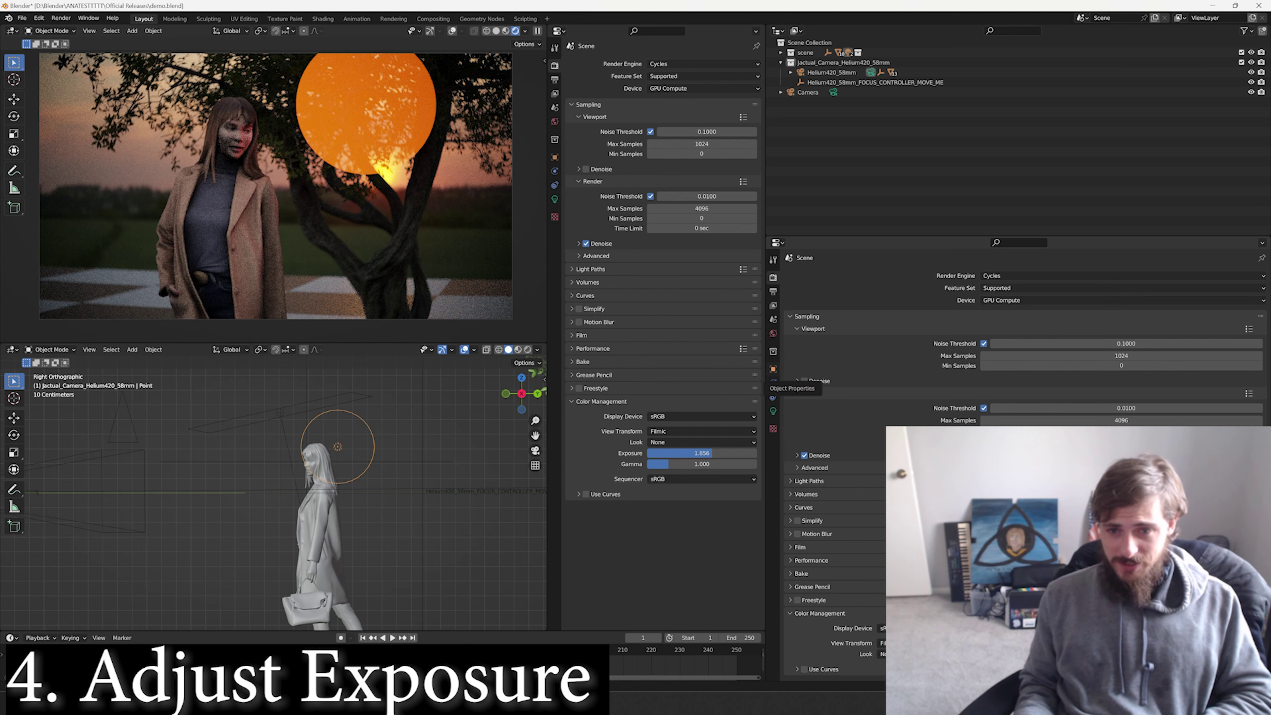
pyautogui.click(773, 369)
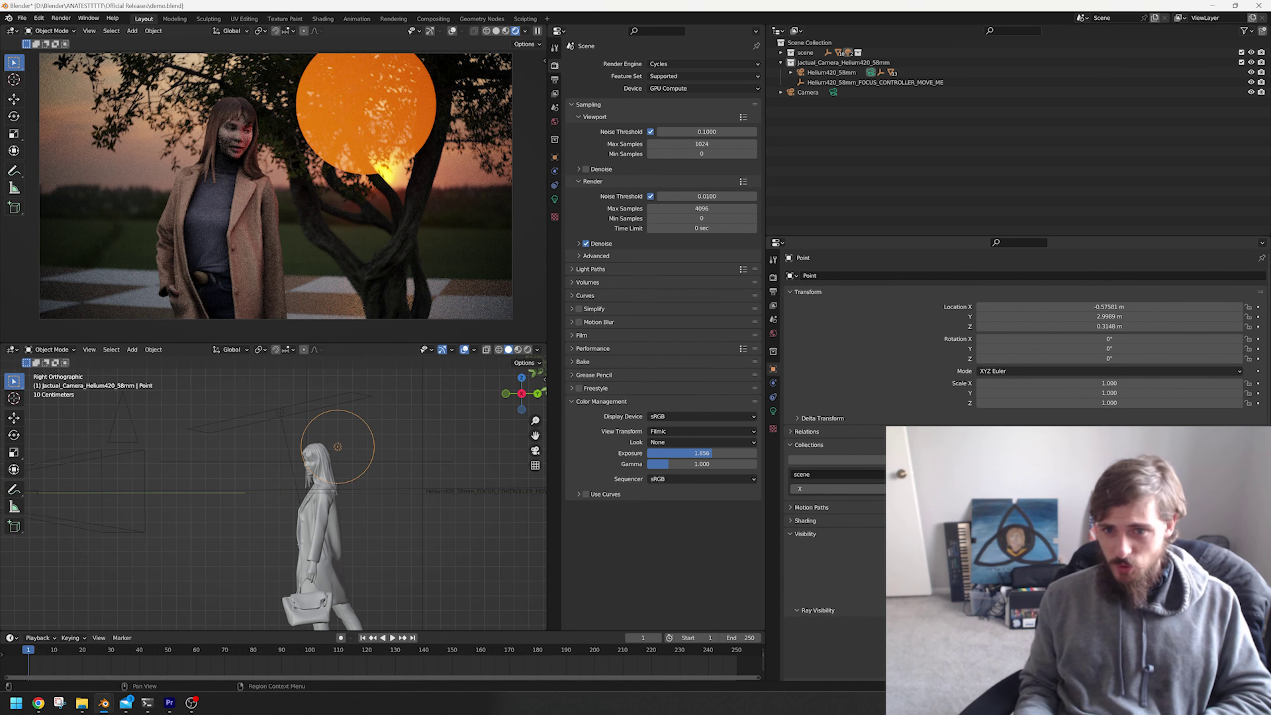
pyautogui.scroll(-3, 1021, 350)
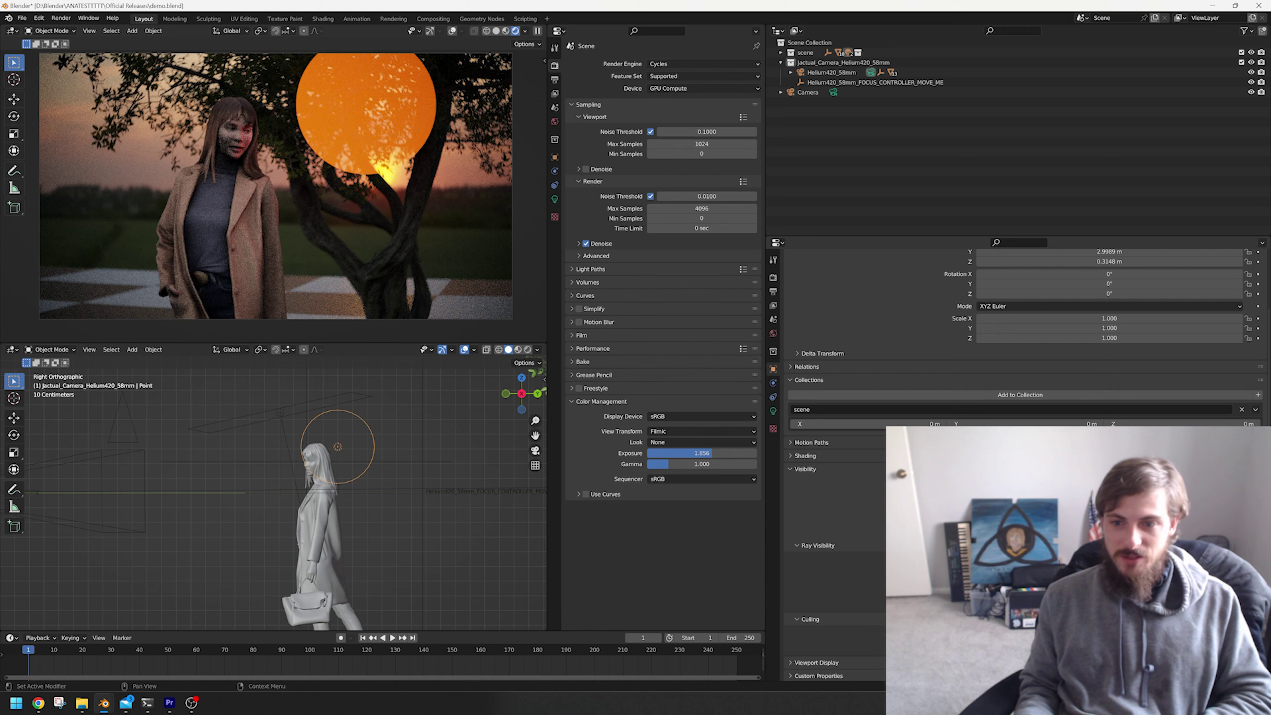
pyautogui.click(981, 560)
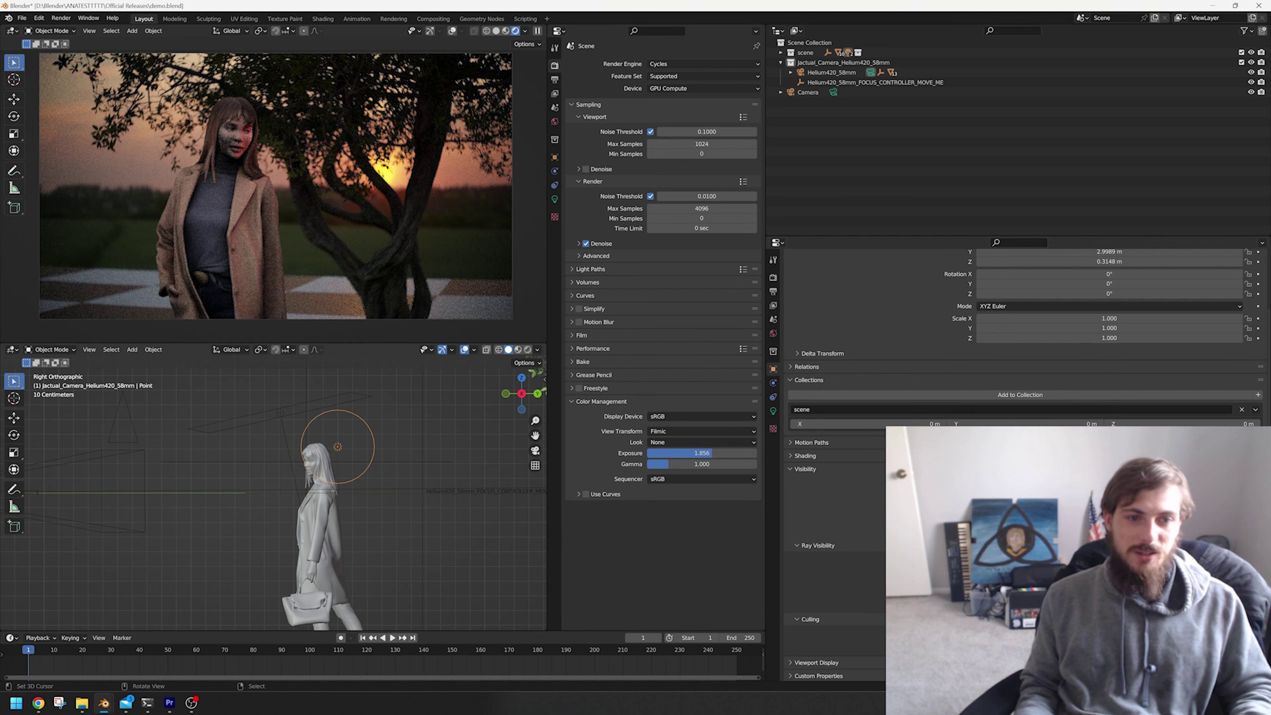
# Select the area light above the woman, reframe the rendered image and save the file.
pyautogui.rightClick(280, 412)
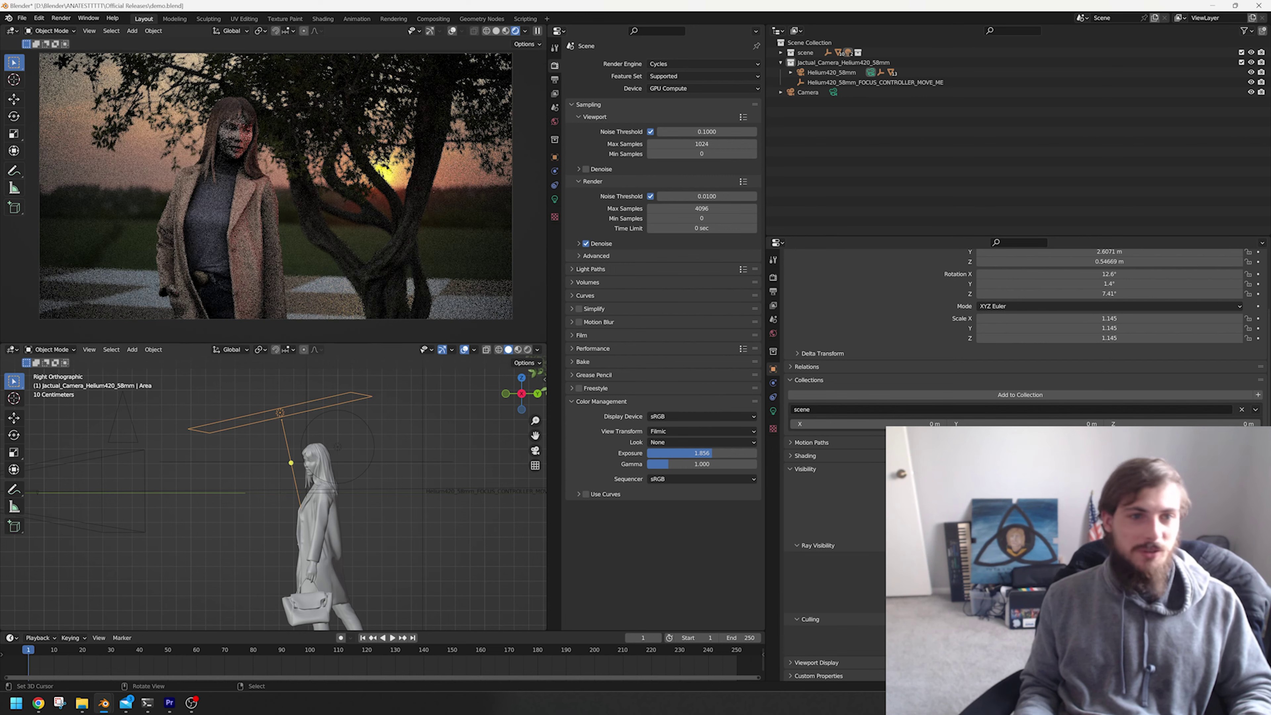
pyautogui.keyDown('shift'); pyautogui.moveTo(275, 500); pyautogui.dragTo(353, 505, button='middle'); pyautogui.keyUp('shift')
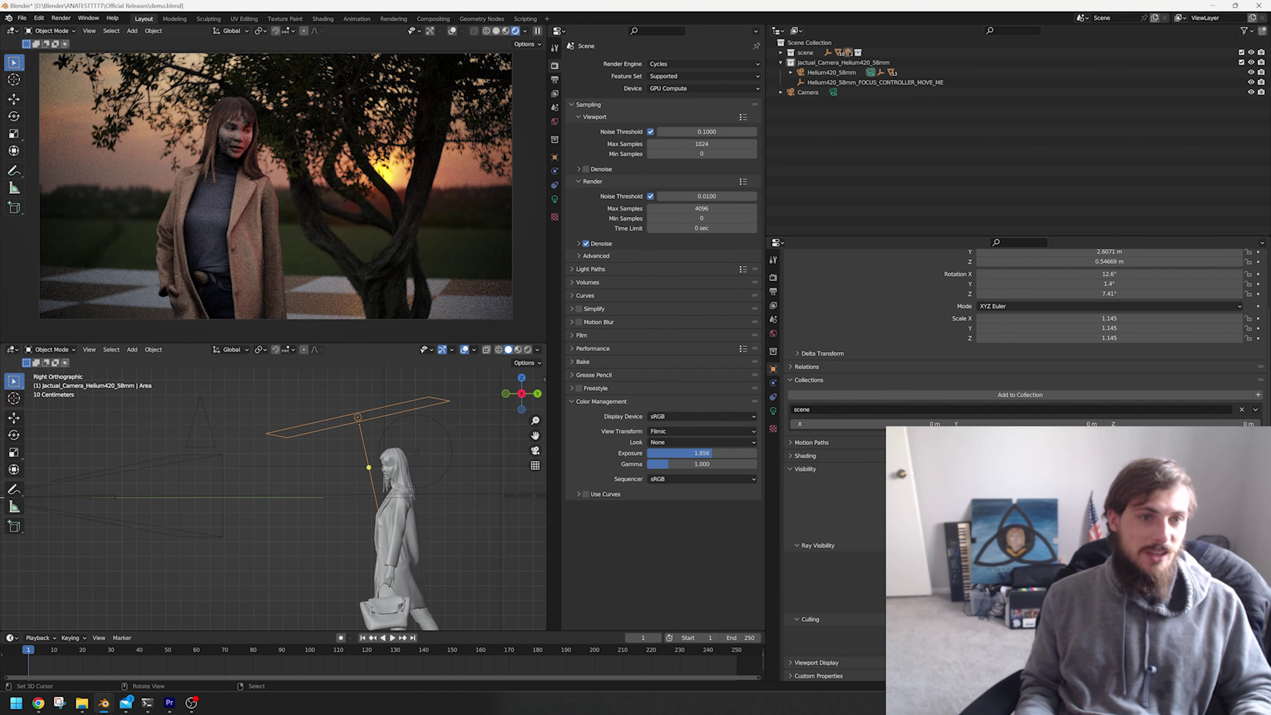
pyautogui.scroll(-1, 275, 187)
pyautogui.keyDown('shift'); pyautogui.moveTo(275, 188); pyautogui.dragTo(273, 196, button='middle'); pyautogui.keyUp('shift')
pyautogui.scroll(1, 273, 196)
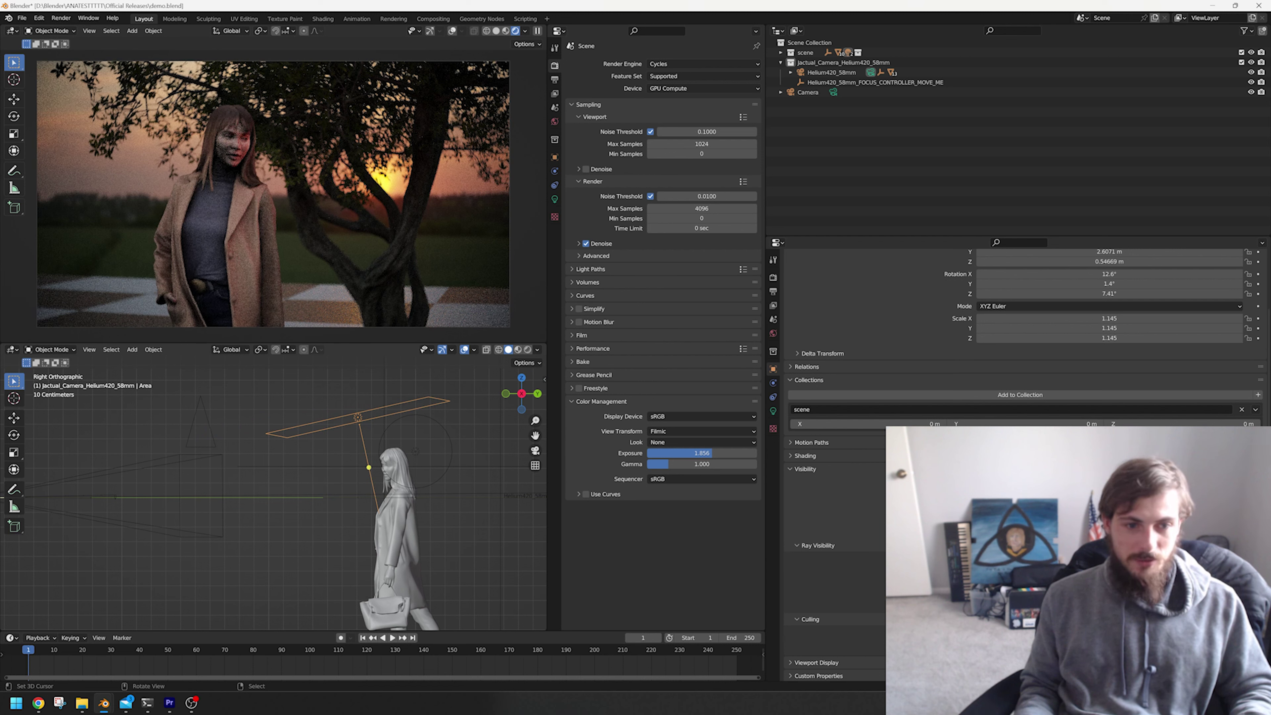
pyautogui.scroll(-4, 275, 501)
pyautogui.moveTo(275, 500); pyautogui.dragTo(332, 531, button='middle')
pyautogui.hotkey('ctrl', 's')
# Move the Helium420_58mm_FOCUS_CONTROLLER_MOVE_ME empty in front of the woman, to about X -0.116 m, Y 2.168 m, Z 0.118 m.
pyautogui.rightClick(339, 459)
pyautogui.moveTo(340, 459); pyautogui.dragTo(287, 423, button='middle')
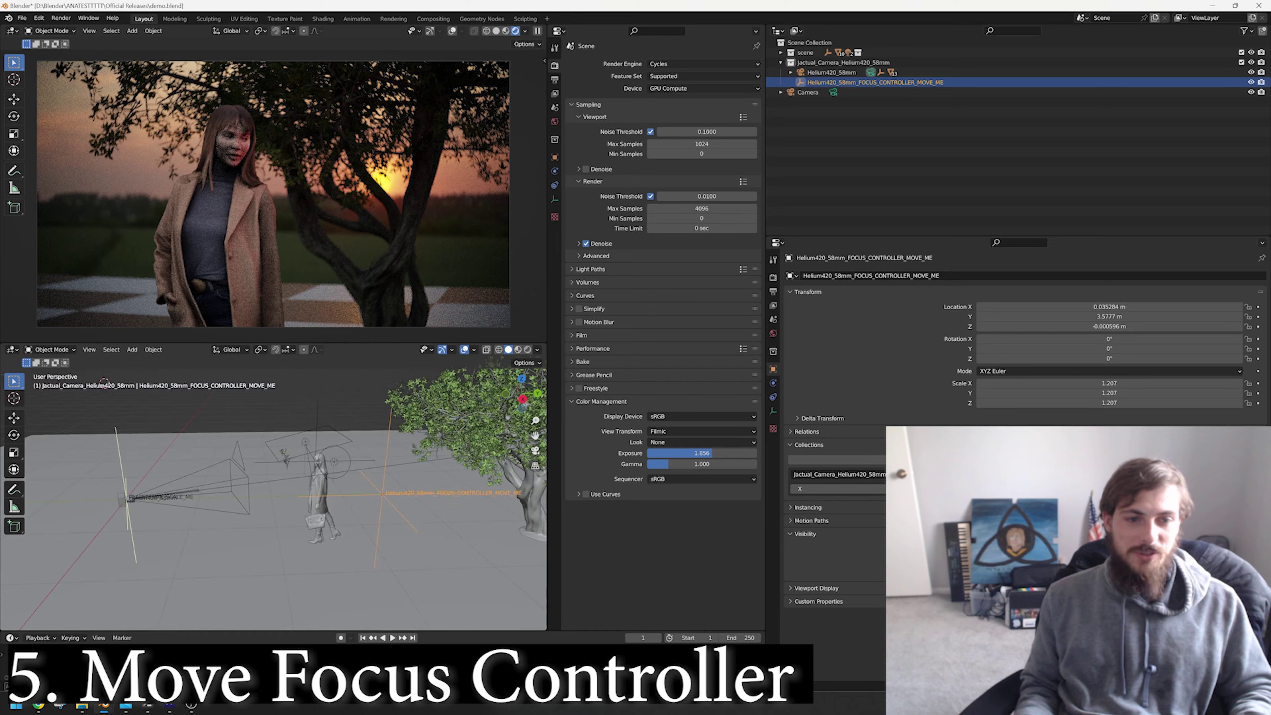
pyautogui.press('g')
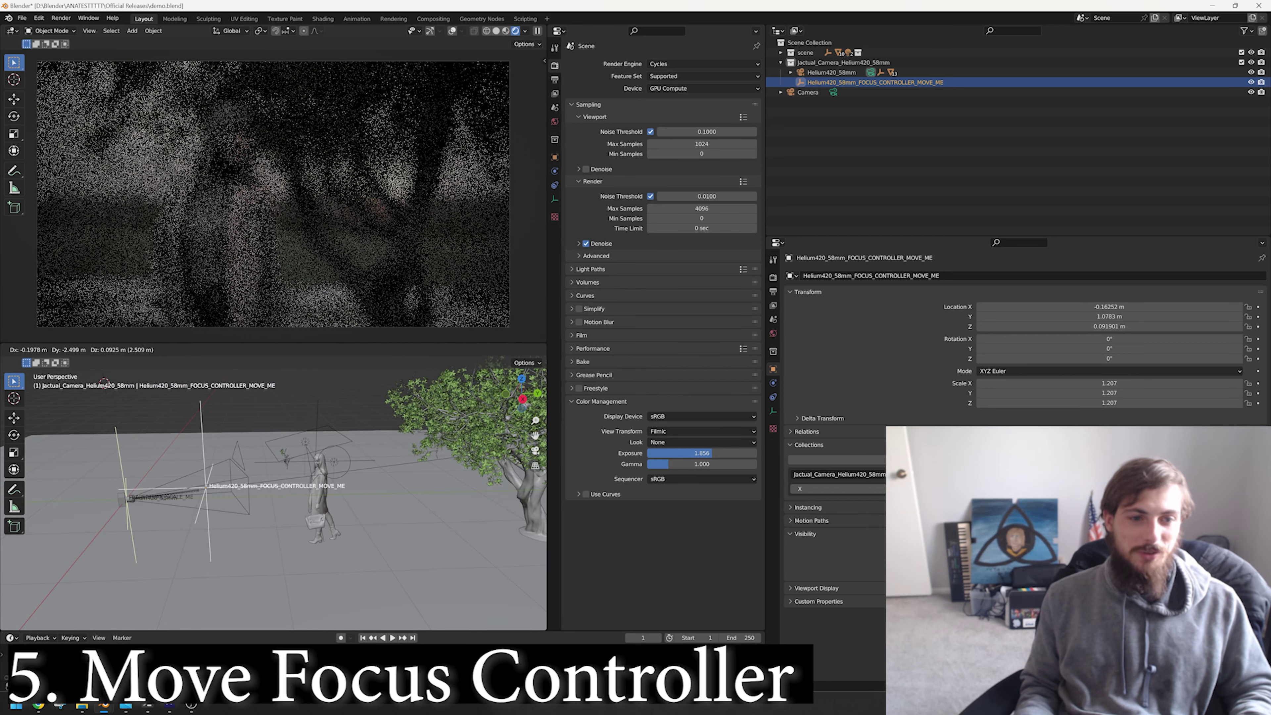
pyautogui.click(205, 486)
pyautogui.moveTo(205, 486); pyautogui.dragTo(203, 456, button='middle')
pyautogui.press('g')
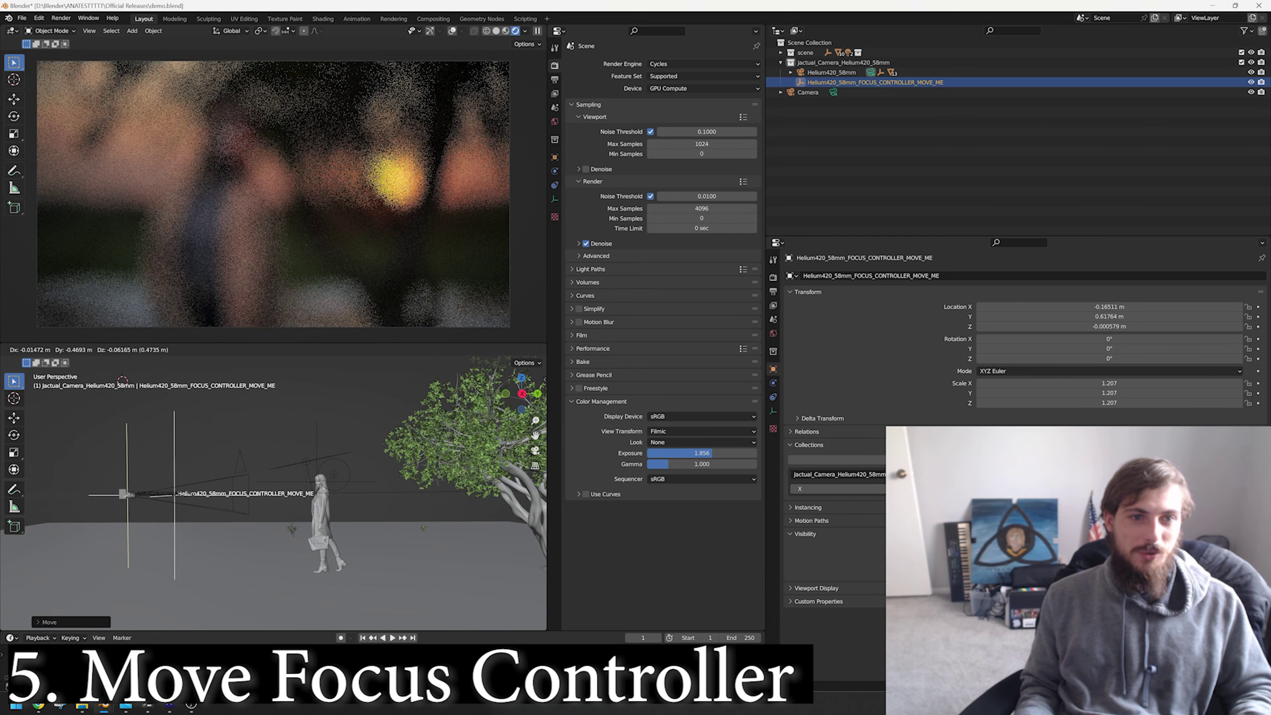
pyautogui.click(282, 486)
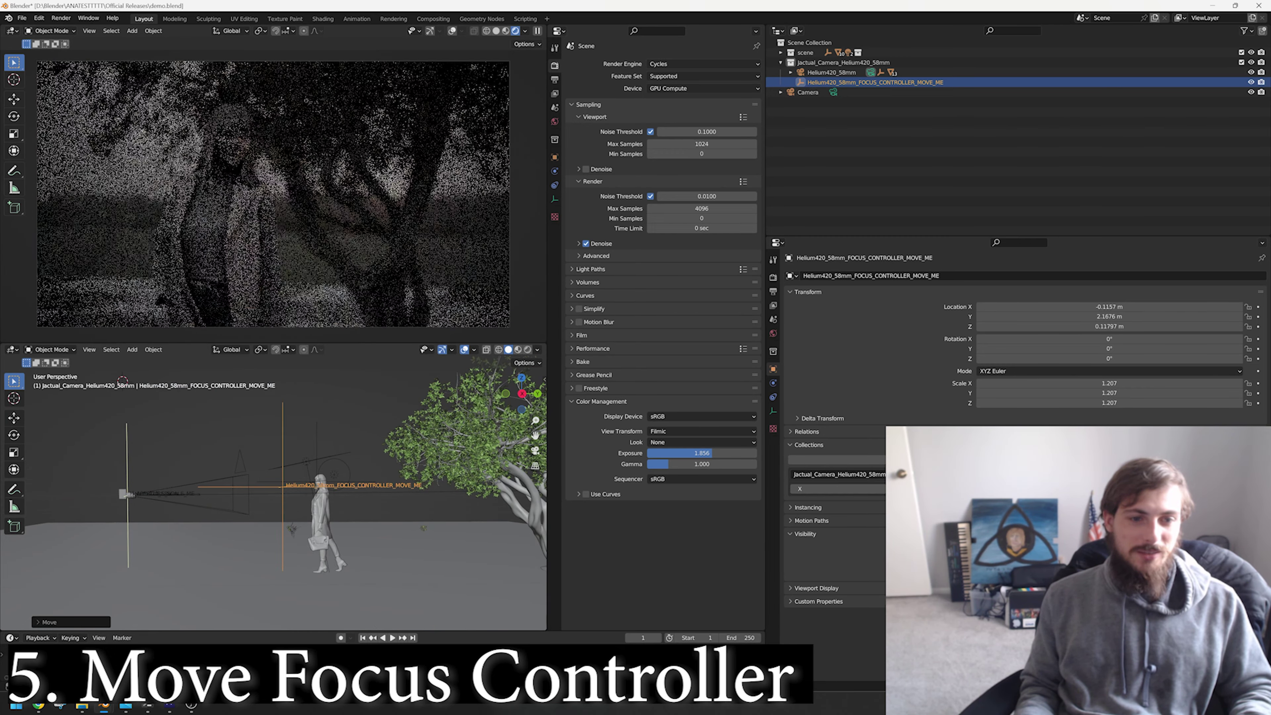
pyautogui.moveTo(282, 487); pyautogui.dragTo(396, 510, button='middle')
pyautogui.scroll(4, 280, 492)
pyautogui.moveTo(270, 493); pyautogui.dragTo(310, 481, button='middle')
pyautogui.keyDown('shift'); pyautogui.moveTo(210, 485); pyautogui.dragTo(465, 503, button='middle'); pyautogui.keyUp('shift')
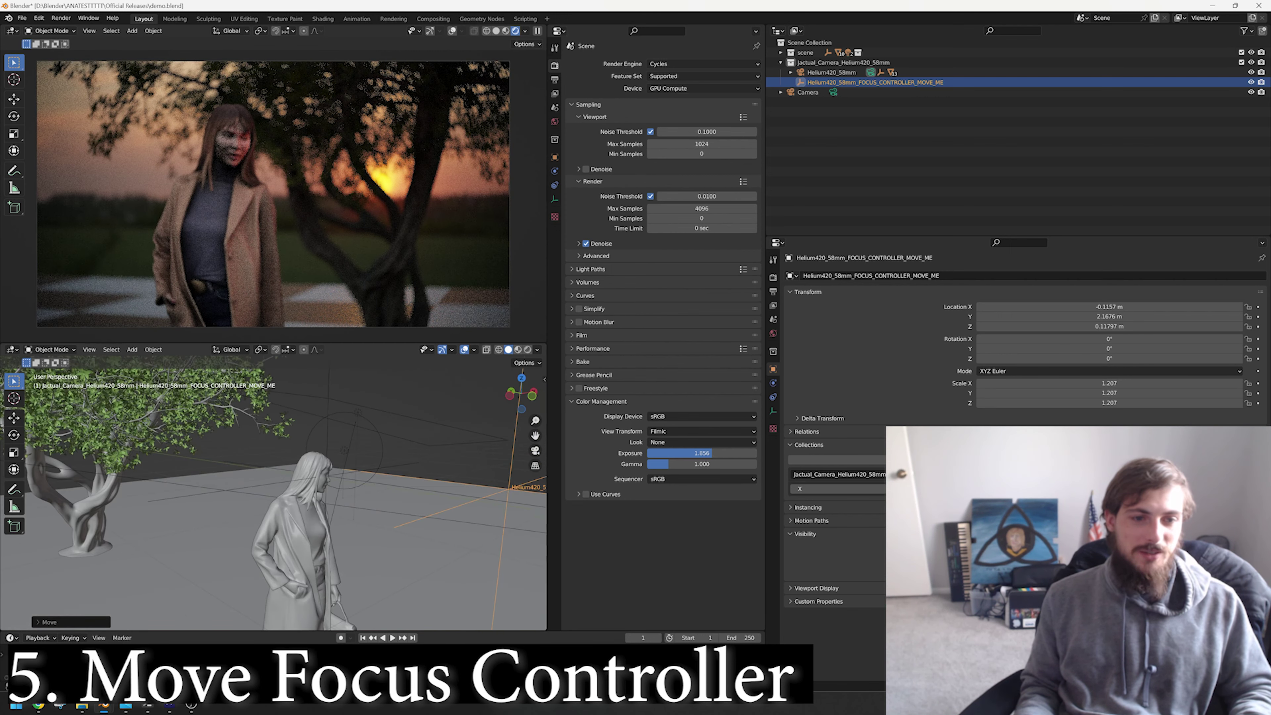
# Snap the Helium420_58mm_FOCUS_CONTROLLER_MOVE_ME empty to the 3D cursor on the woman's face.
pyautogui.moveTo(210, 398); pyautogui.dragTo(275, 406, button='middle')
pyautogui.moveTo(275, 481); pyautogui.dragTo(251, 465, button='middle')
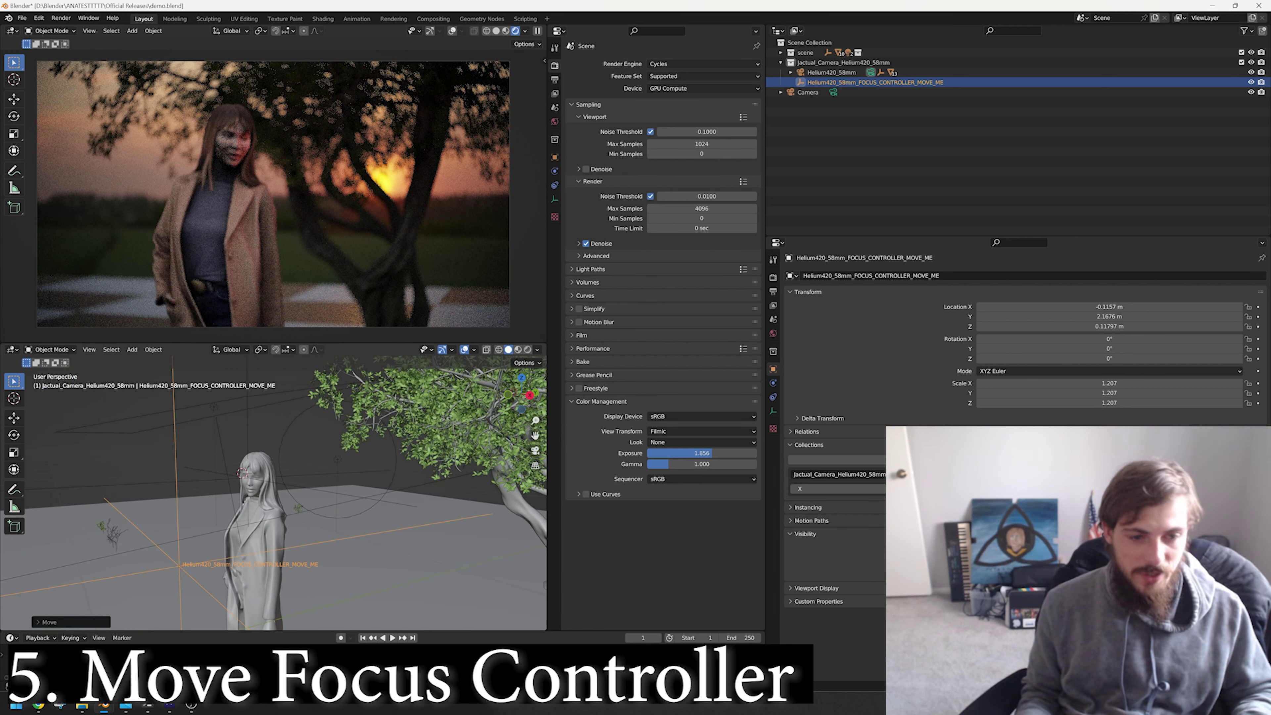
pyautogui.hotkey('shift', 's')
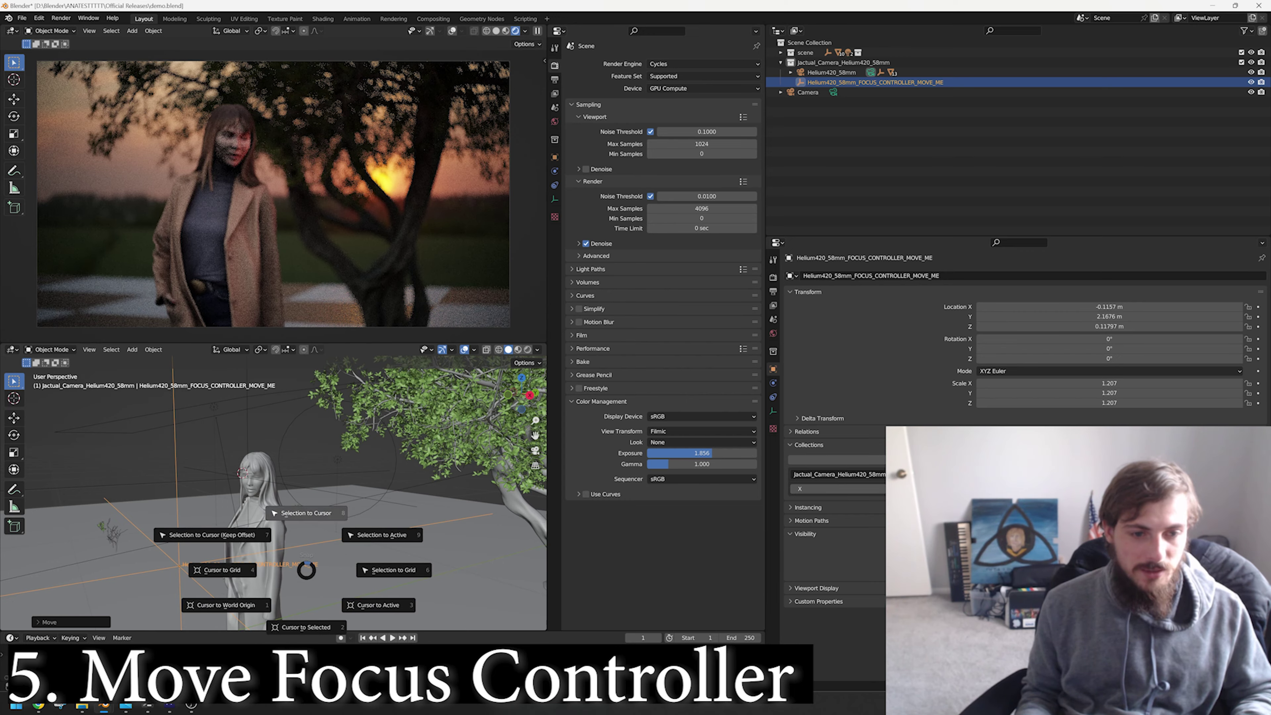
pyautogui.click(306, 513)
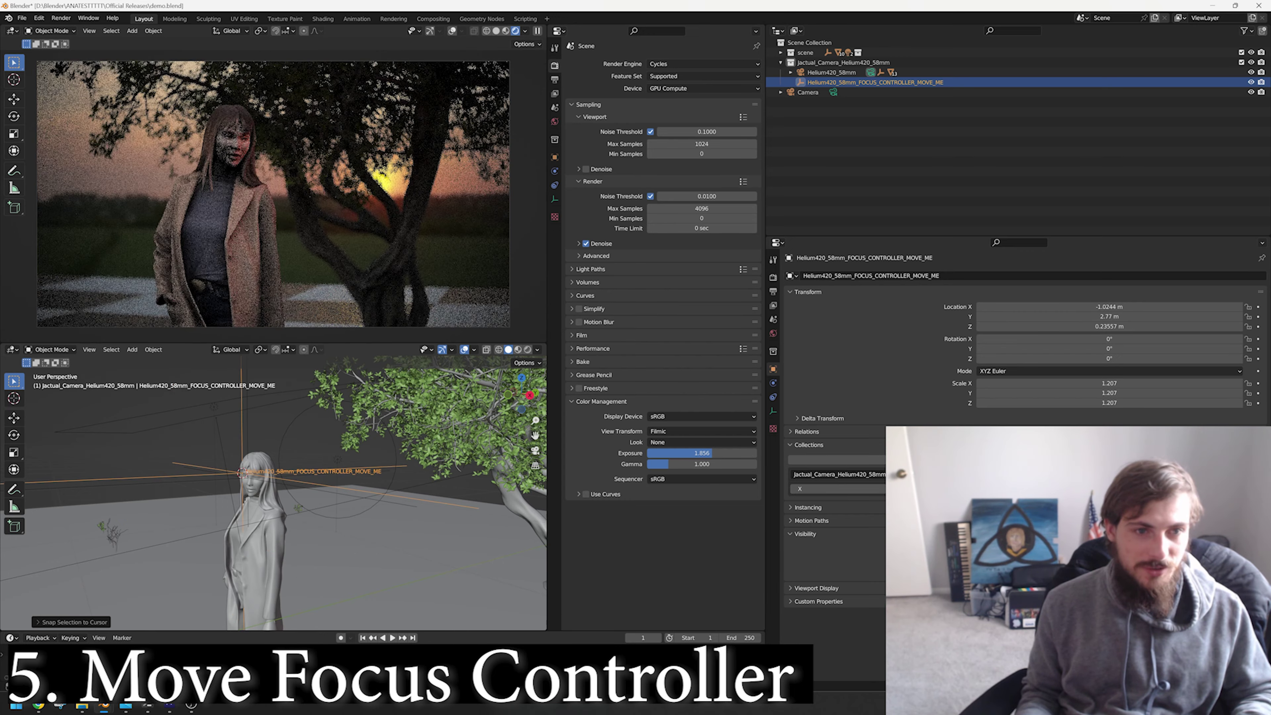
# Examine the rendered camera image up close, checking the focus on the woman's face and the bokeh in the tree foliage.
pyautogui.scroll(3, 273, 194)
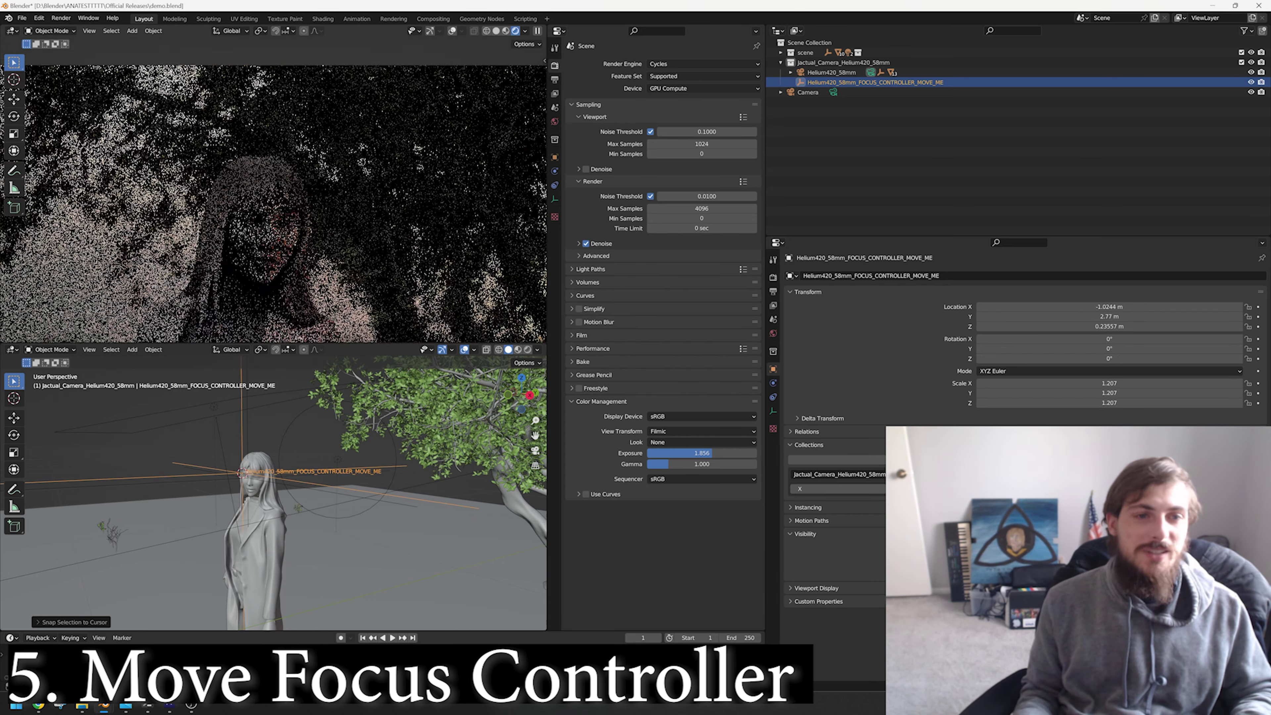
pyautogui.scroll(4, 259, 263)
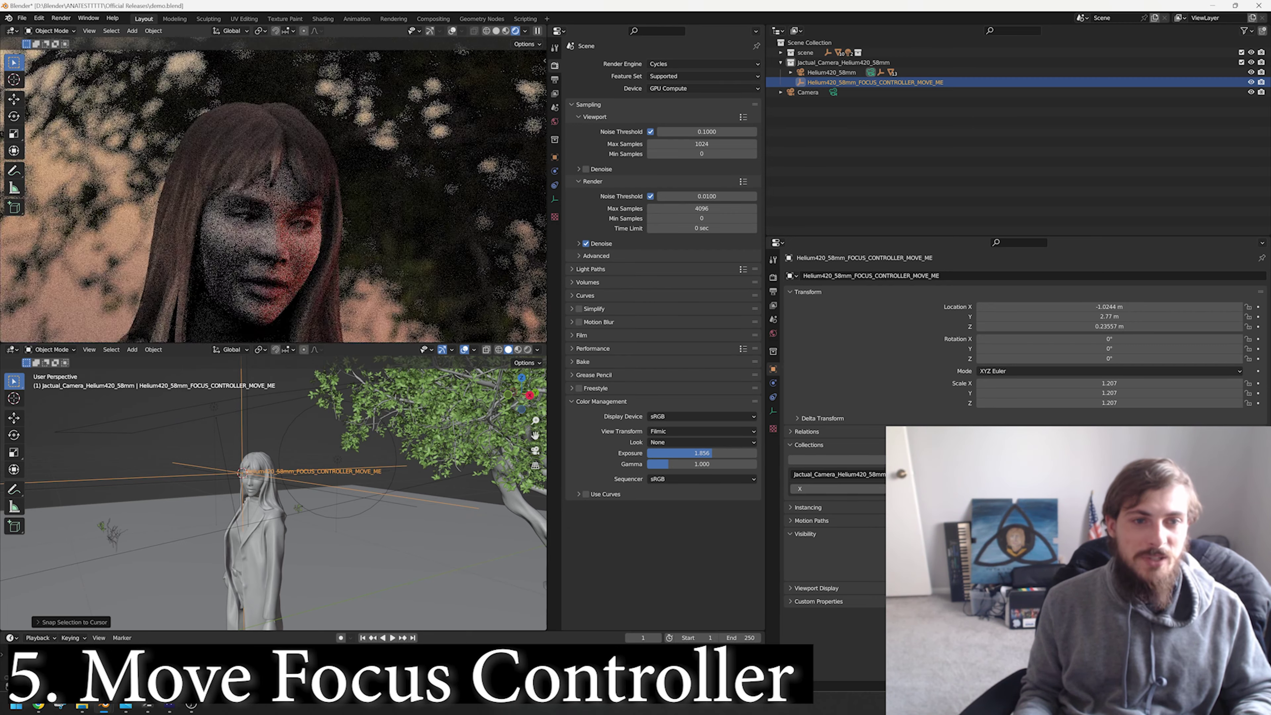
pyautogui.scroll(-8, 274, 190)
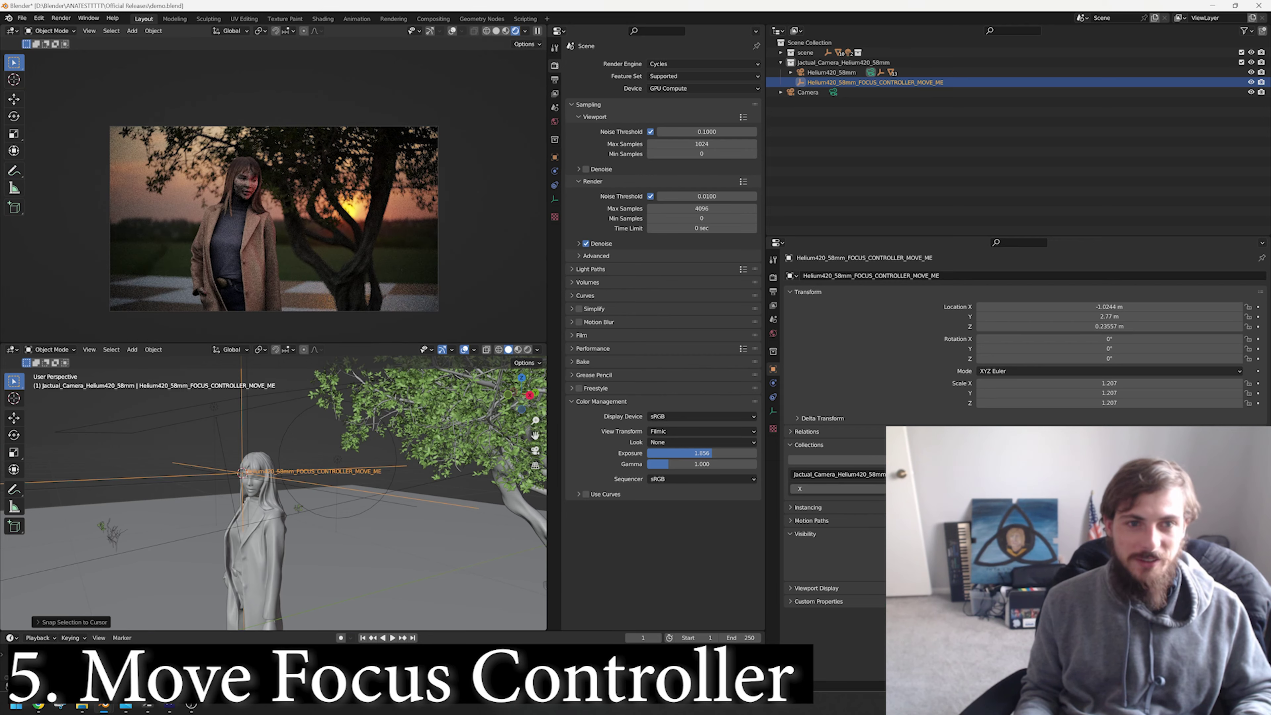
pyautogui.scroll(3, 273, 195)
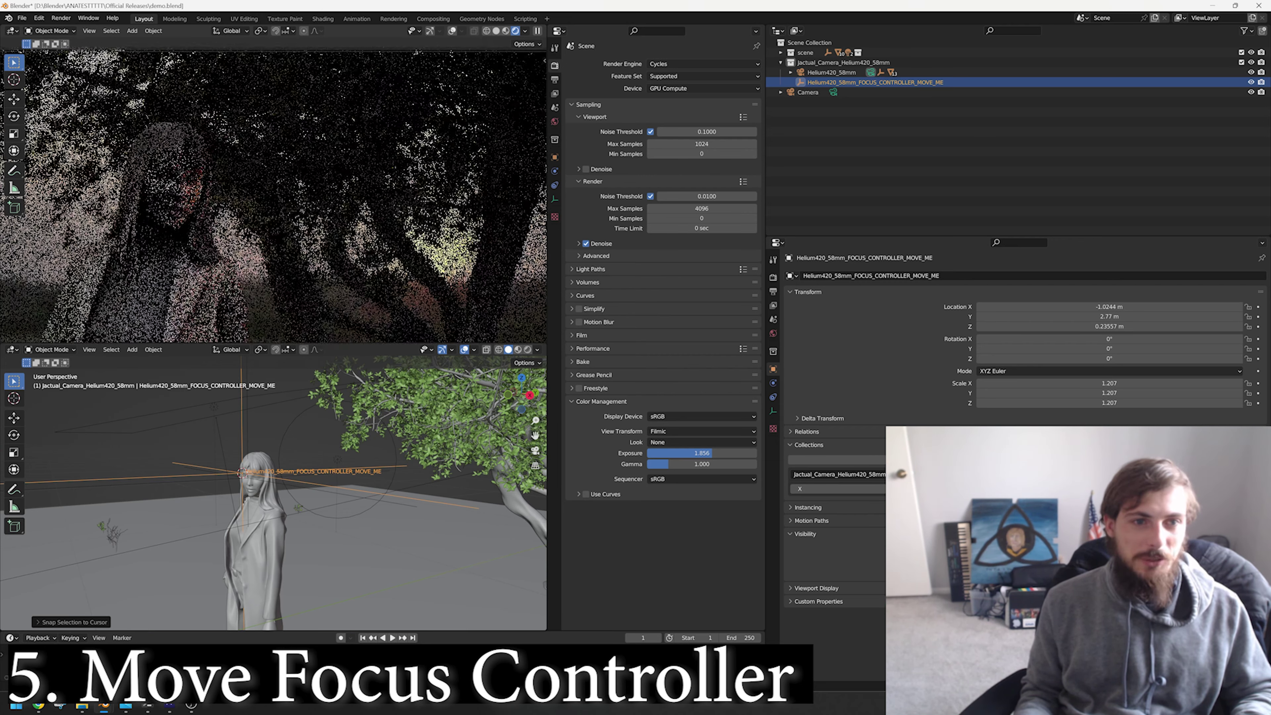
pyautogui.keyDown('shift'); pyautogui.moveTo(360, 173); pyautogui.dragTo(183, 220, button='middle'); pyautogui.keyUp('shift')
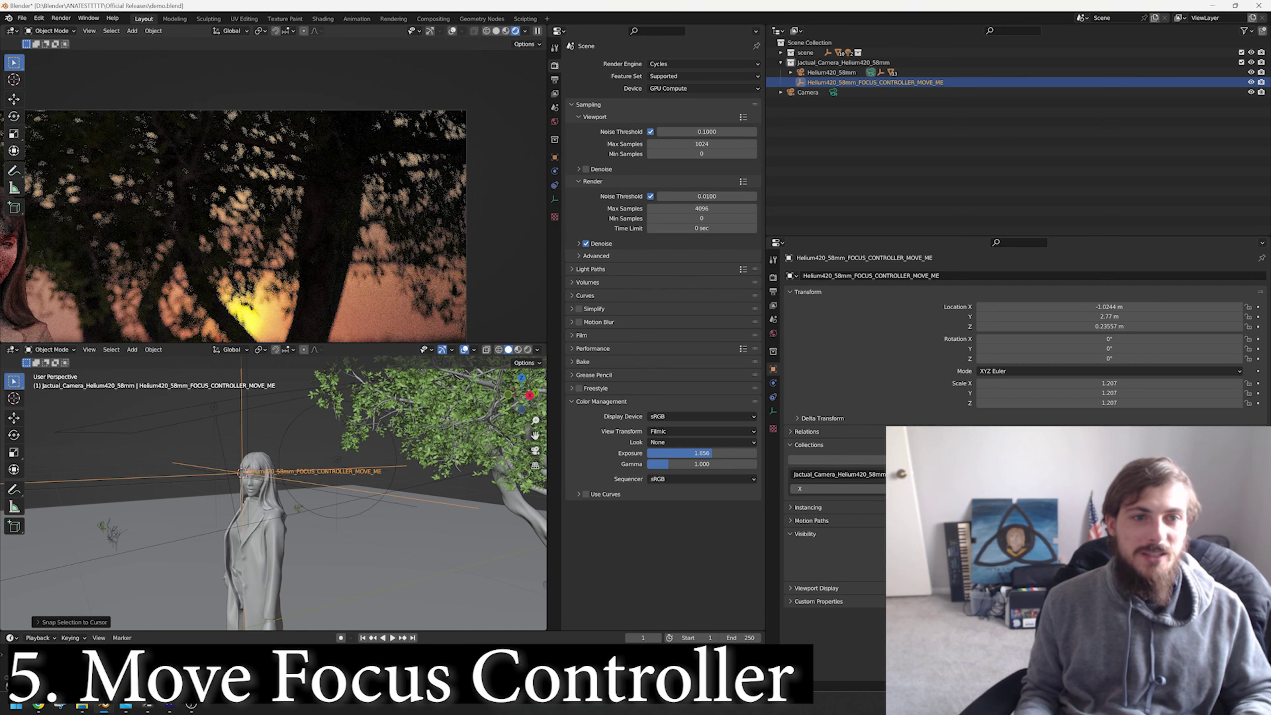
pyautogui.scroll(5, 273, 196)
pyautogui.scroll(5, 273, 196)
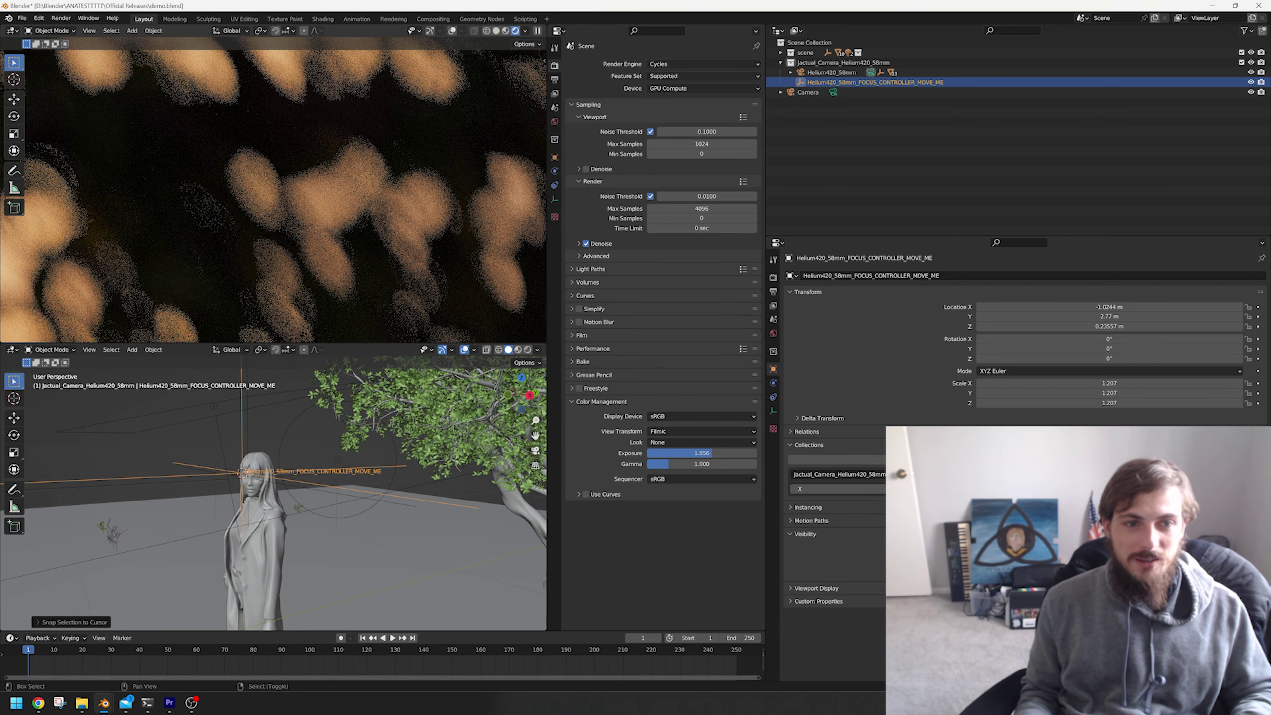
pyautogui.keyDown('shift'); pyautogui.moveTo(360, 231); pyautogui.dragTo(183, 138, button='middle'); pyautogui.keyUp('shift')
pyautogui.scroll(-6, 273, 190)
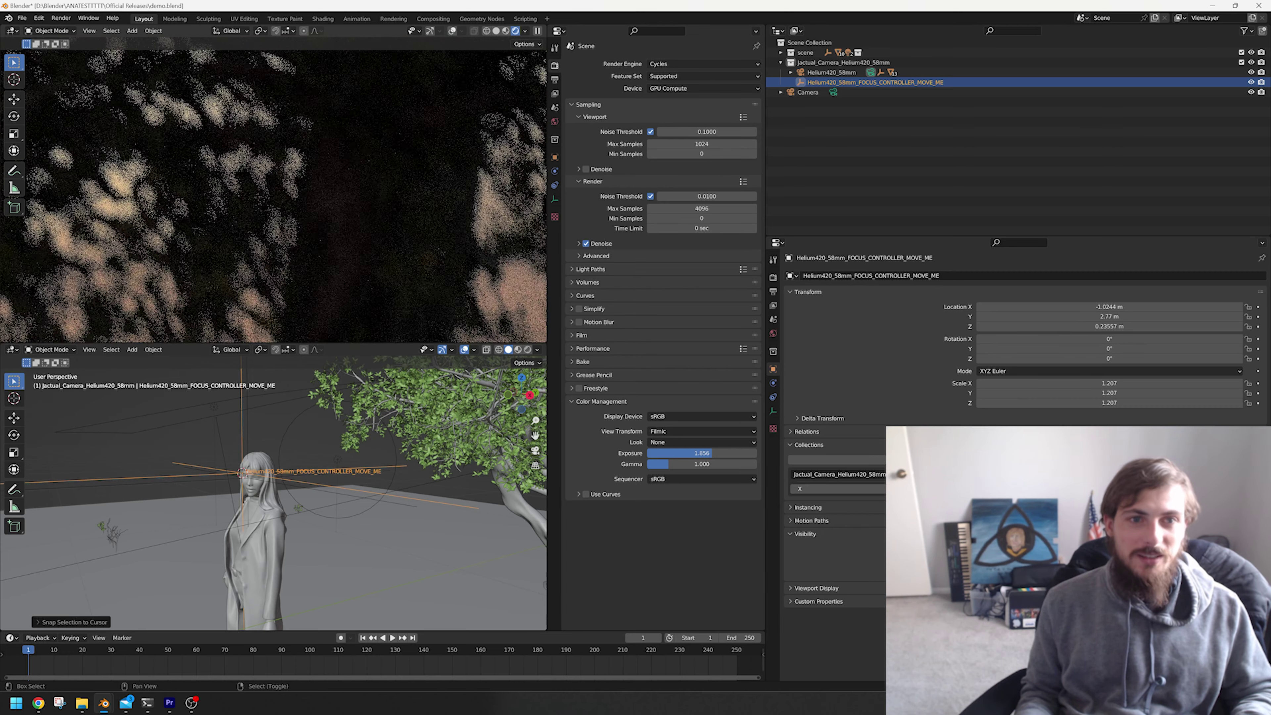
pyautogui.keyDown('shift'); pyautogui.moveTo(390, 170); pyautogui.dragTo(183, 206, button='middle'); pyautogui.keyUp('shift')
pyautogui.keyDown('shift'); pyautogui.moveTo(365, 185); pyautogui.dragTo(180, 198, button='middle'); pyautogui.keyUp('shift')
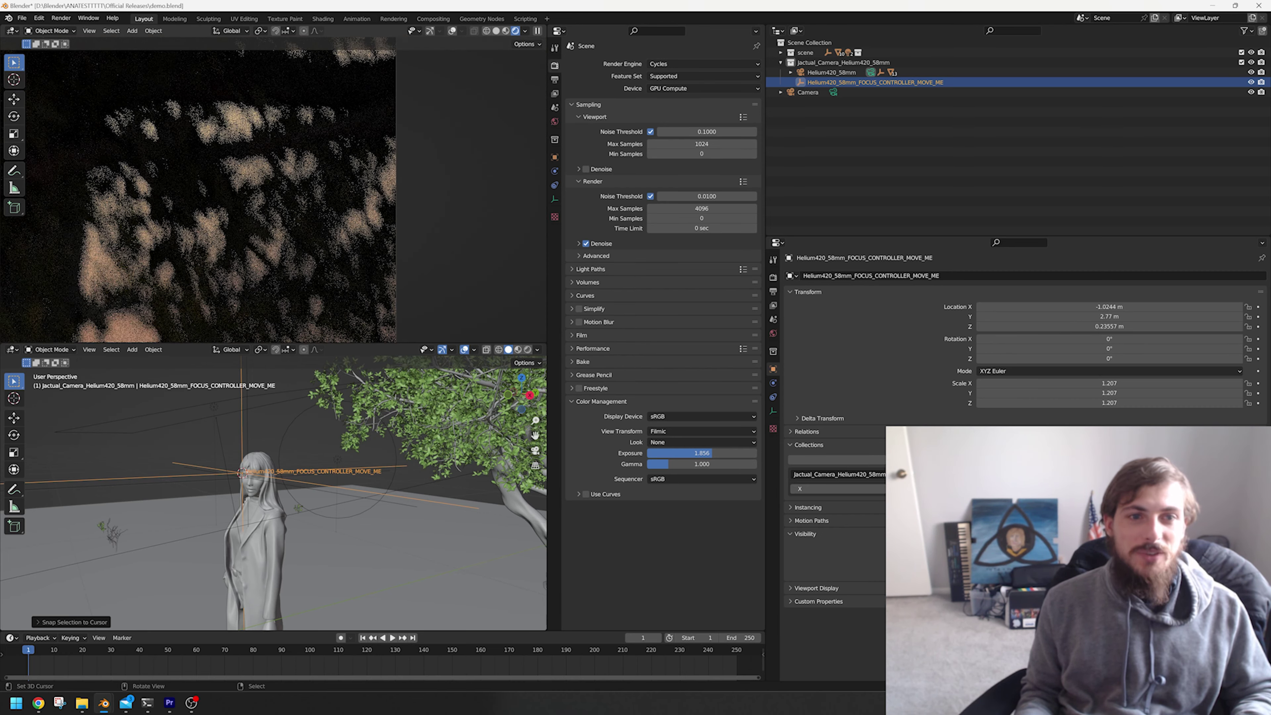
pyautogui.scroll(2, 273, 195)
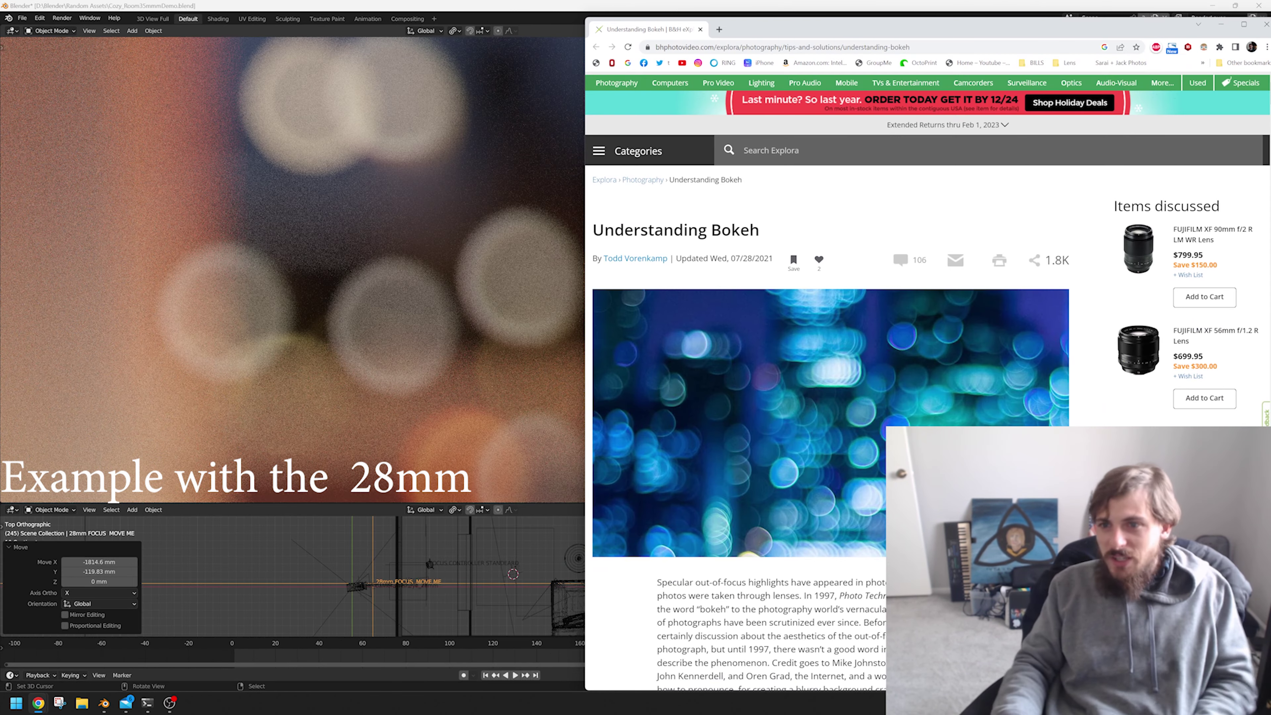
# Skim the Understanding Bokeh article in the browser down to the section on cat's-eye bokeh.
pyautogui.scroll(-1, 925, 395)
pyautogui.scroll(-2, 925, 395)
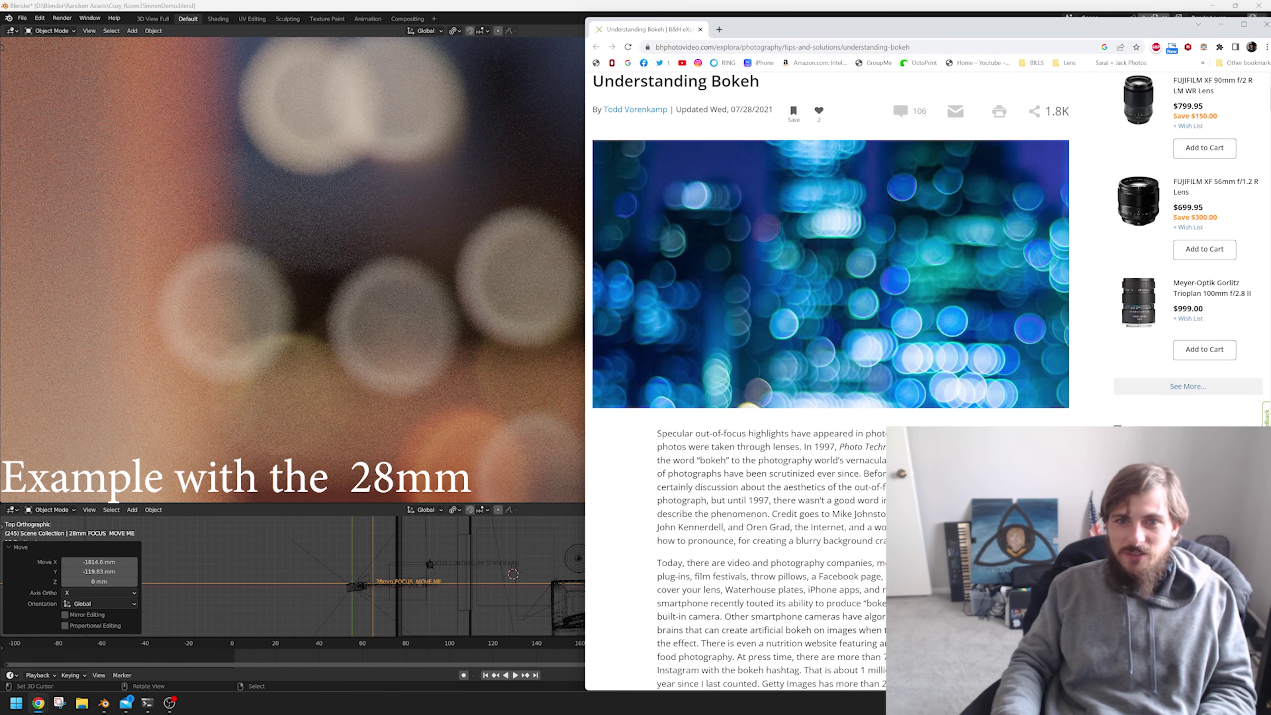
pyautogui.scroll(1, 926, 395)
pyautogui.scroll(-15, 926, 396)
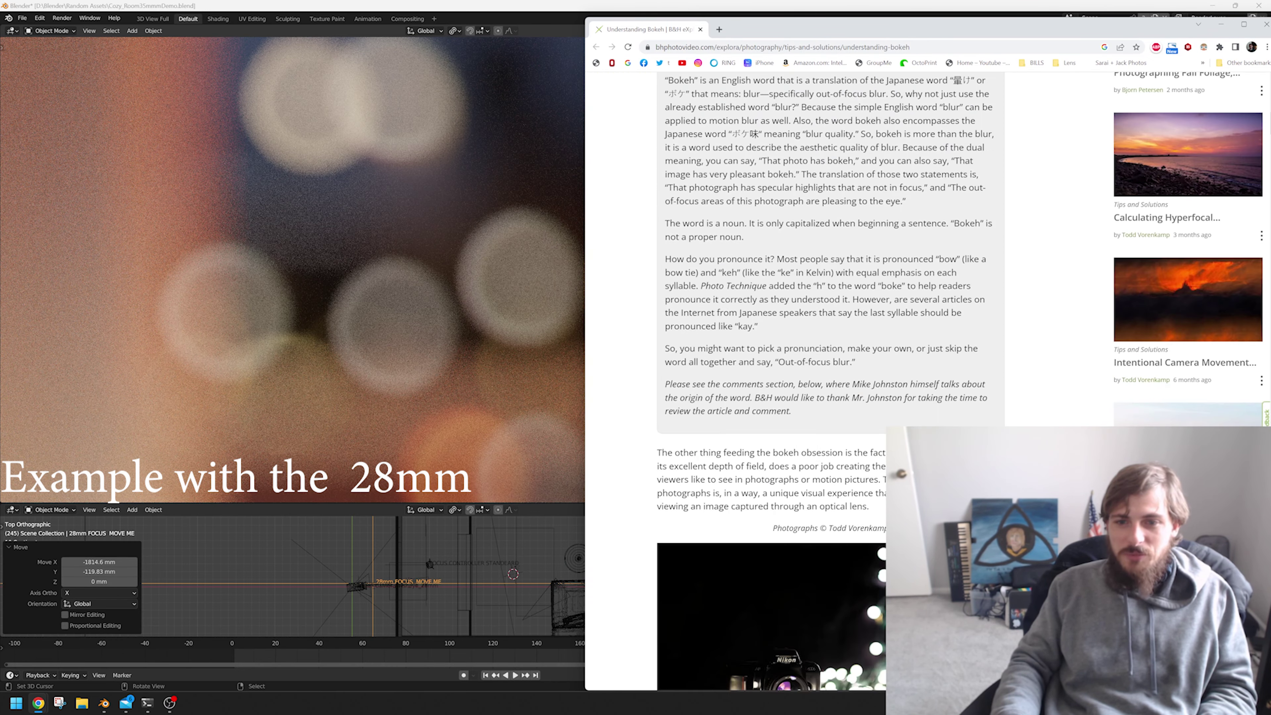
pyautogui.scroll(-8, 926, 395)
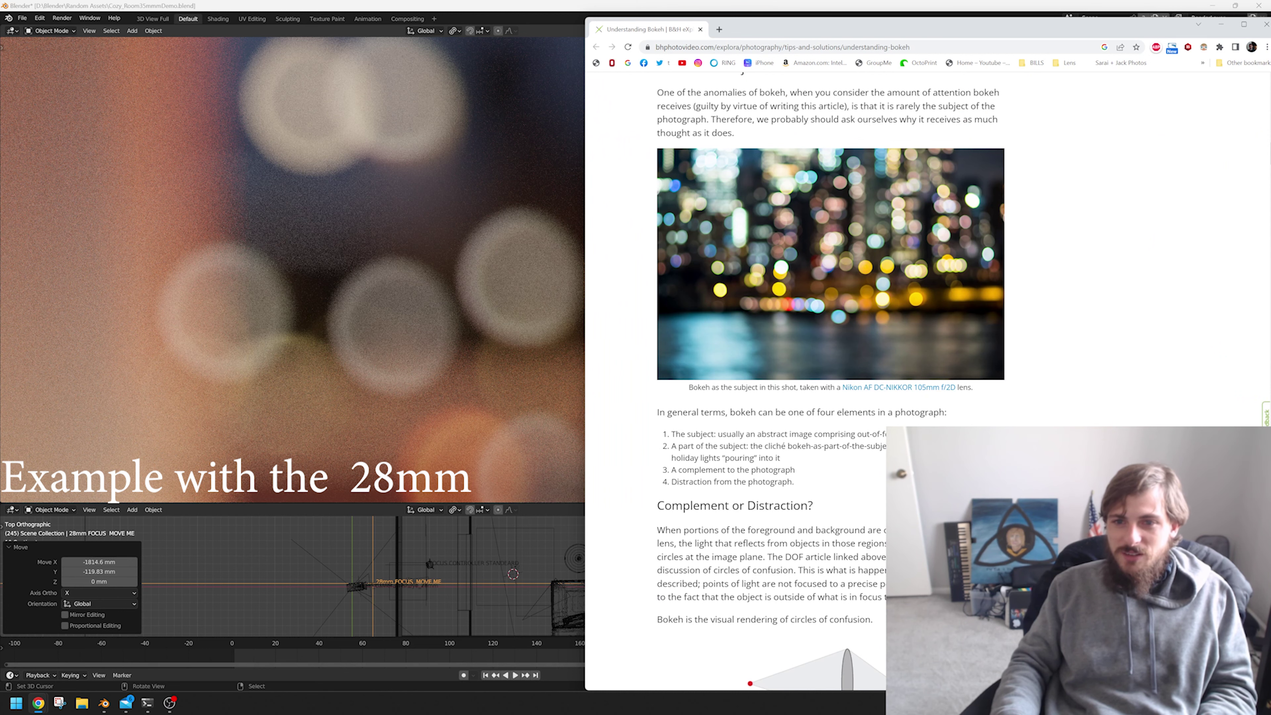
pyautogui.scroll(-9, 926, 396)
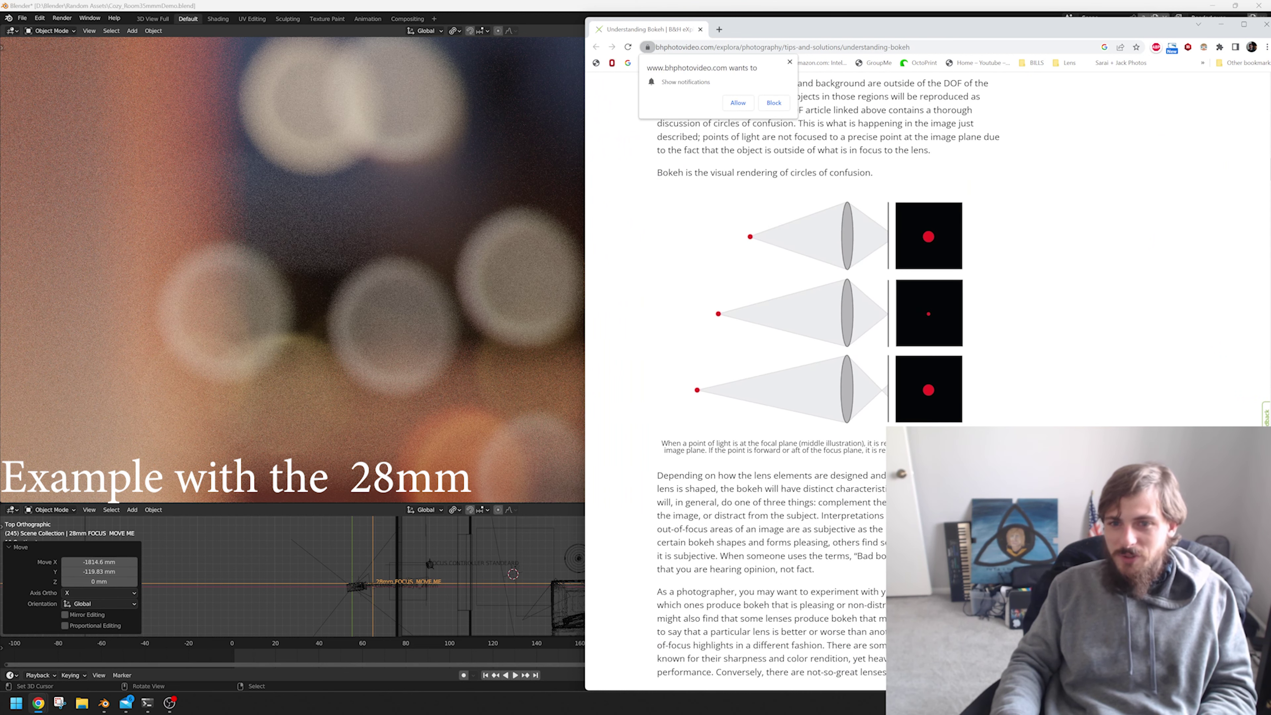
pyautogui.scroll(-20, 831, 381)
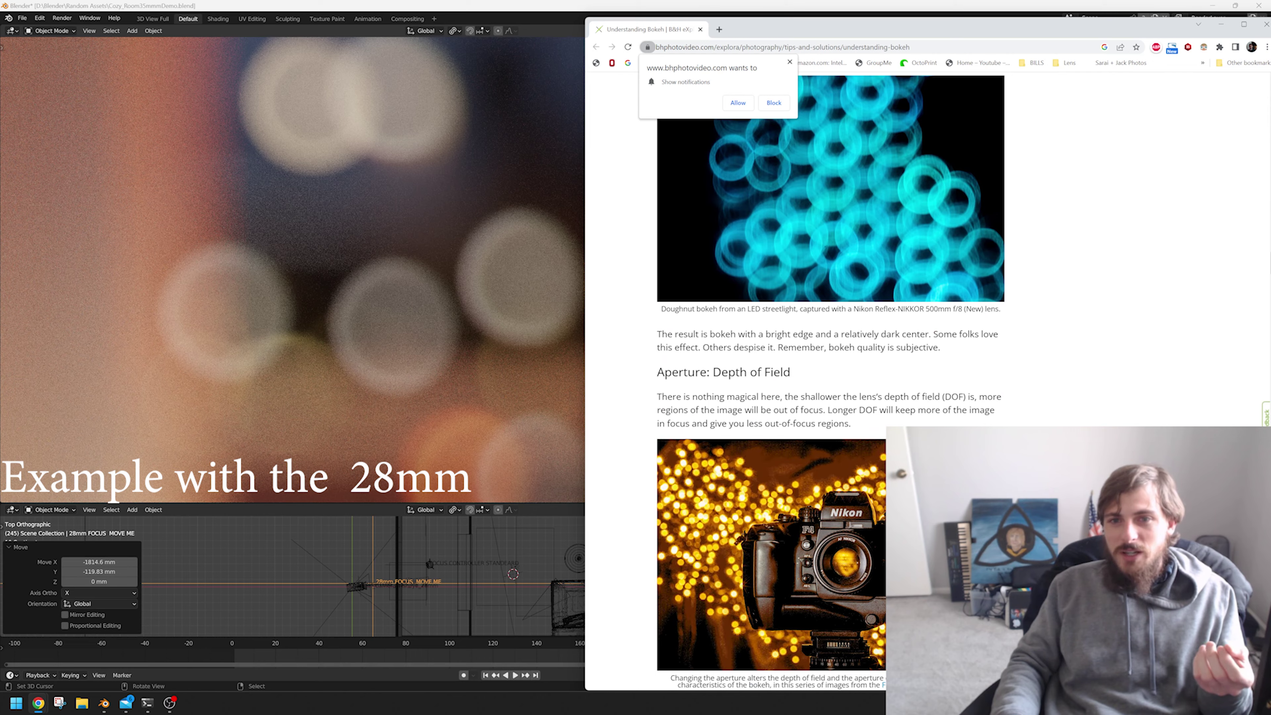
pyautogui.scroll(4, 830, 381)
pyautogui.scroll(-20, 831, 380)
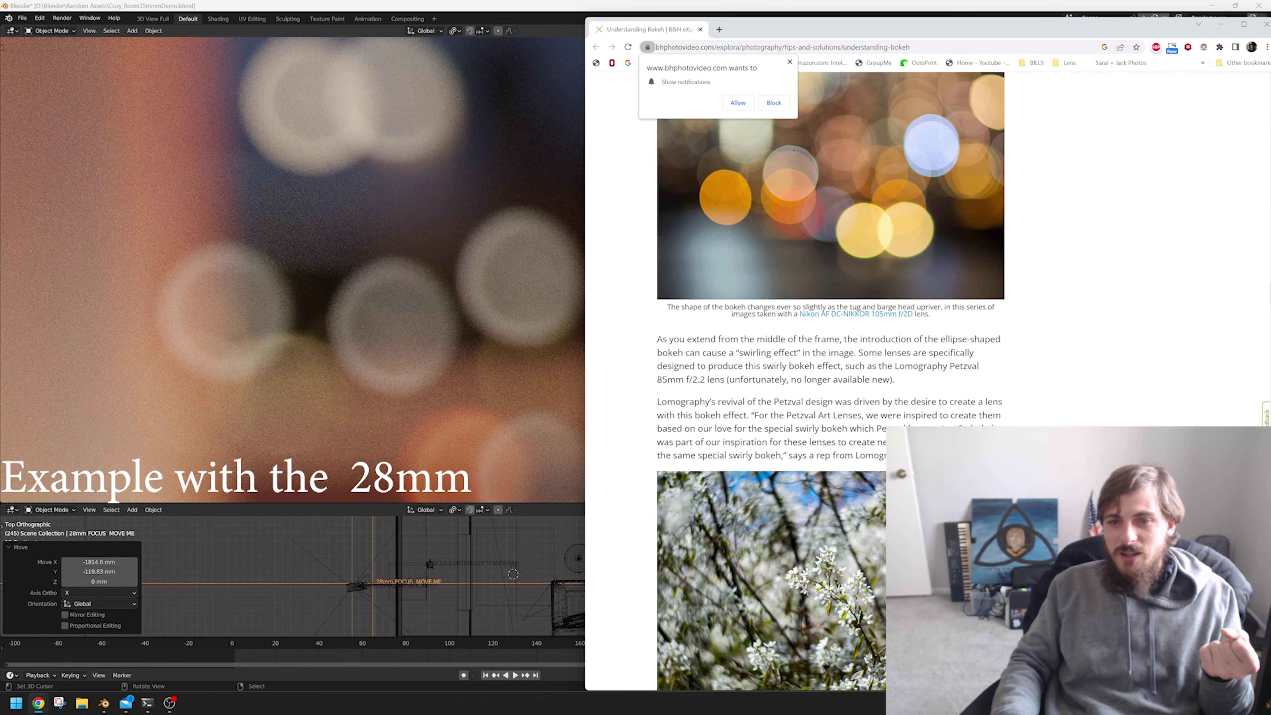
pyautogui.scroll(-2, 830, 381)
pyautogui.scroll(5, 830, 381)
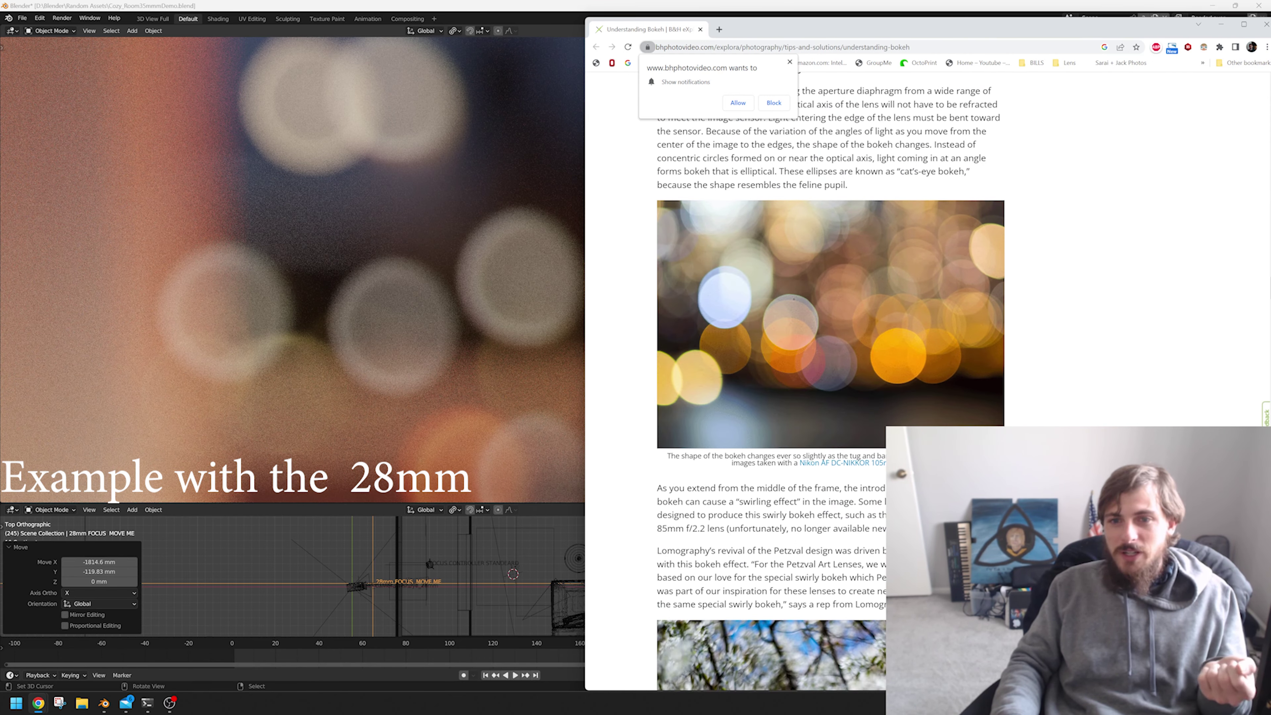
# Enlarge the bokeh article to 200% at the spherical aberration section and study the over-corrected, corrected and under-corrected disc diagram.
pyautogui.scroll(-15, 831, 380)
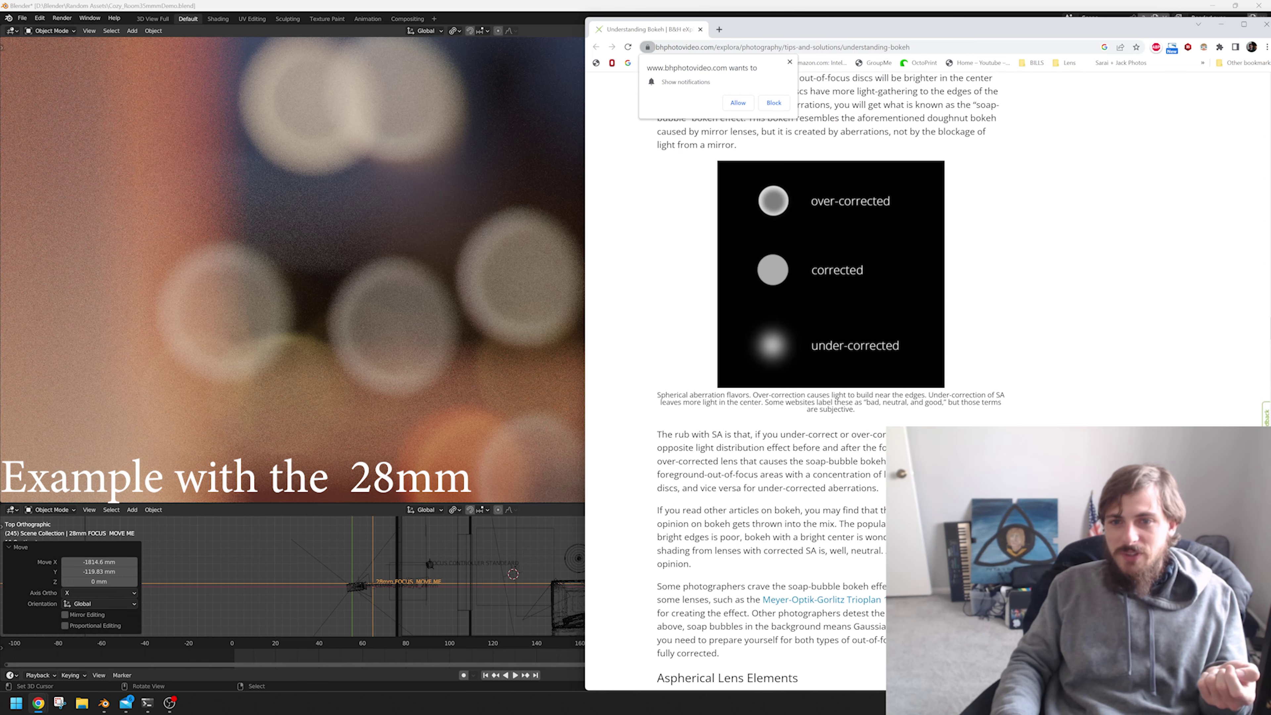
pyautogui.scroll(2, 831, 380)
pyautogui.keyDown('ctrl'); pyautogui.scroll(5, 830, 380); pyautogui.keyUp('ctrl')
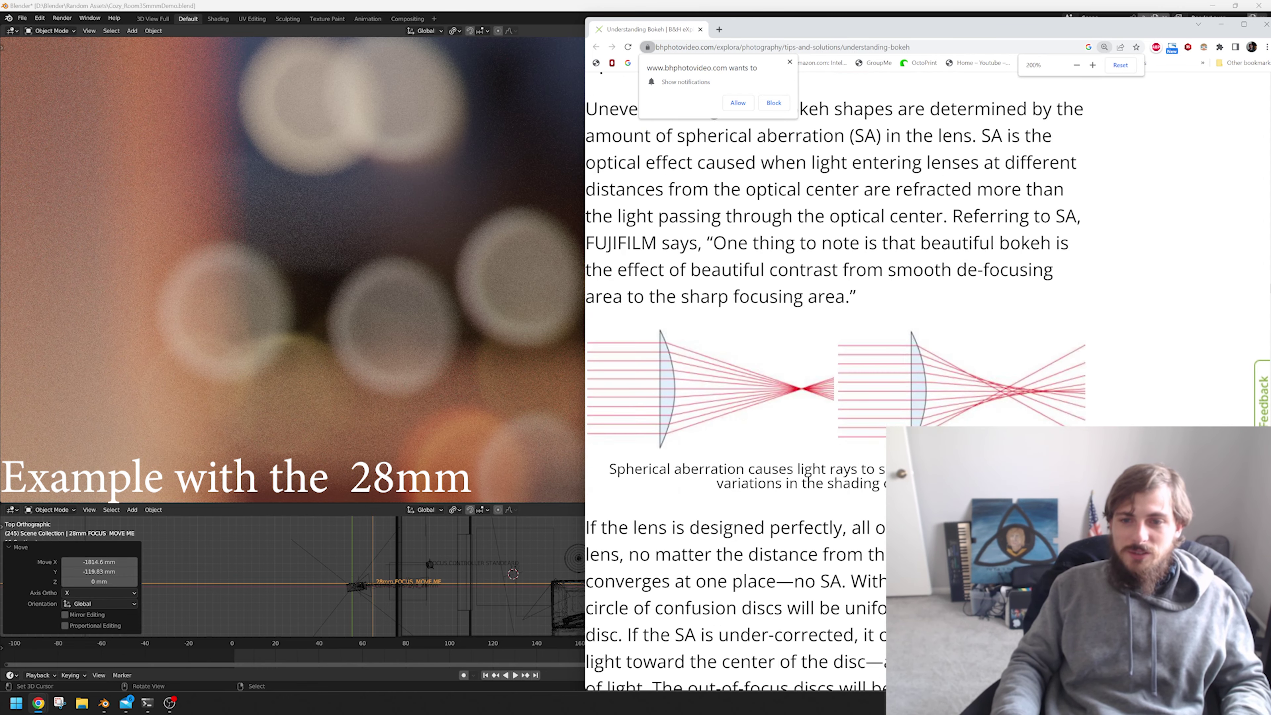
pyautogui.scroll(-9, 830, 381)
pyautogui.scroll(1, 831, 381)
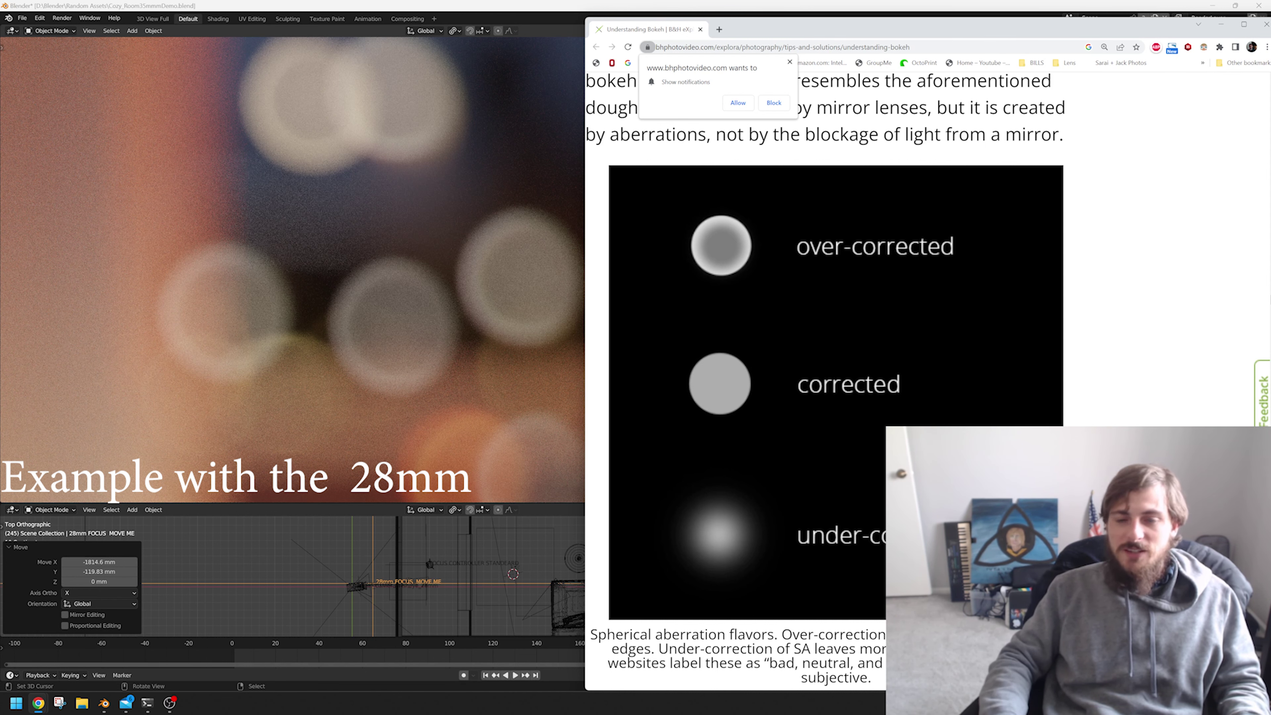
pyautogui.scroll(-1, 826, 381)
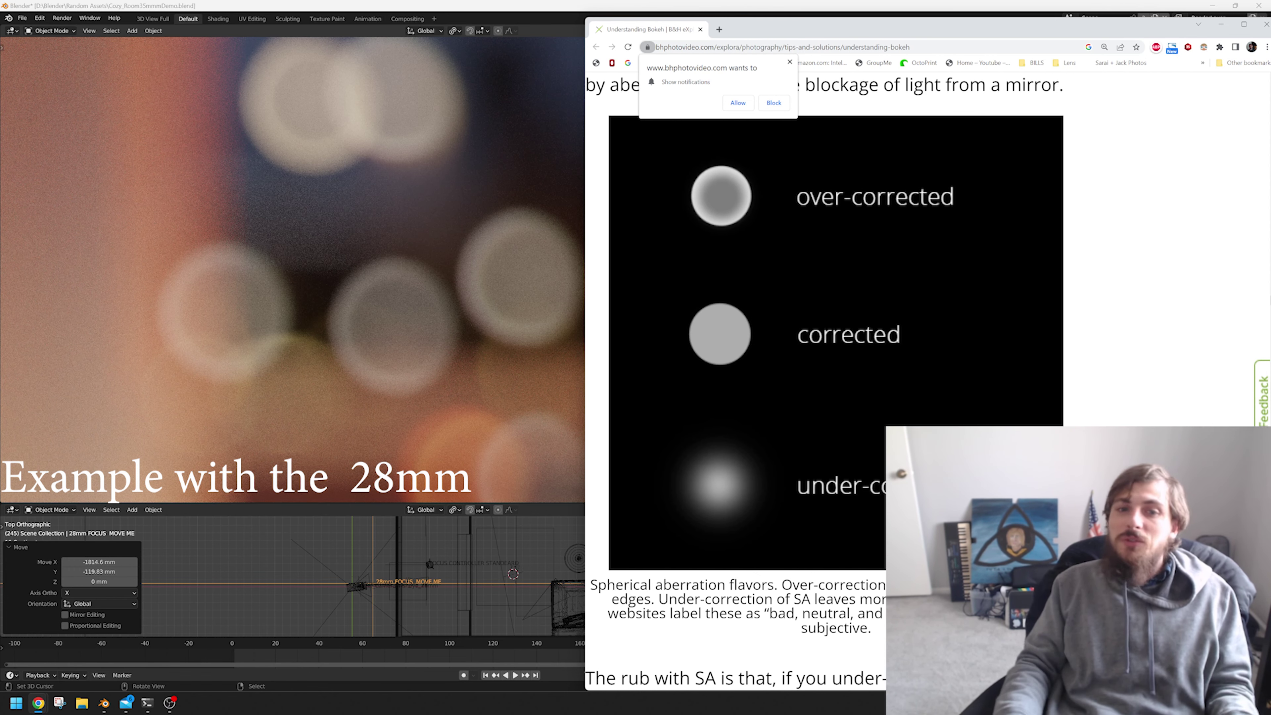
pyautogui.scroll(-5, 830, 350)
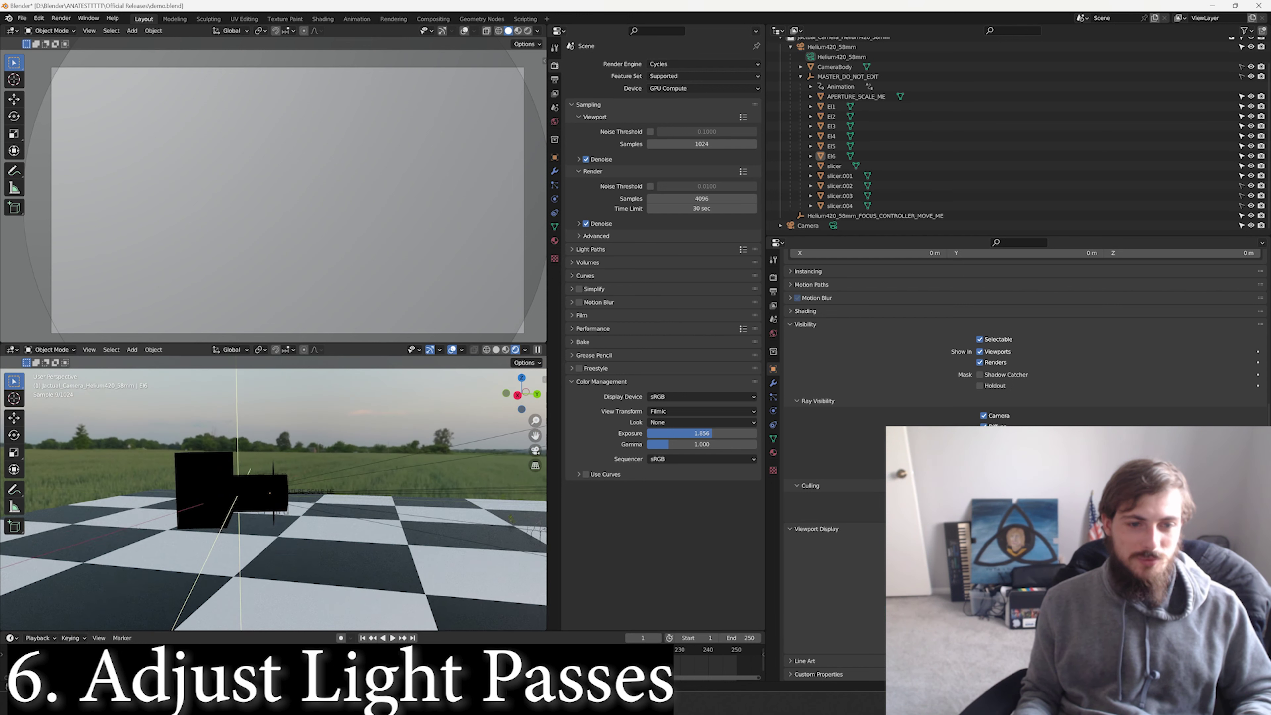
# Switch the working viewport to wireframe shading and select the camera's lens element El5.
pyautogui.scroll(2, 273, 493)
pyautogui.hotkey('shift', 'z')
pyautogui.scroll(8, 273, 493)
pyautogui.click(128, 493)
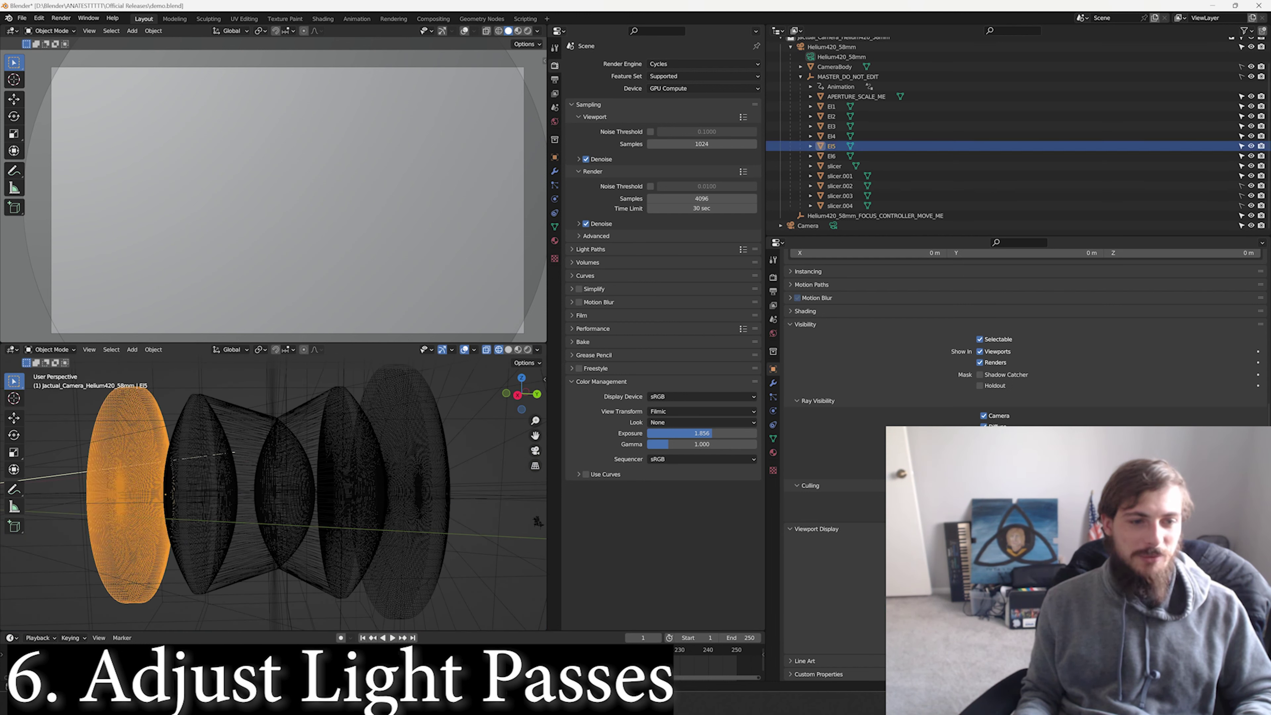
# Step the selection through the lens elements from El5 to El1 and inspect the glass surfaces inside the lens.
pyautogui.press('Up')
pyautogui.press('Up')
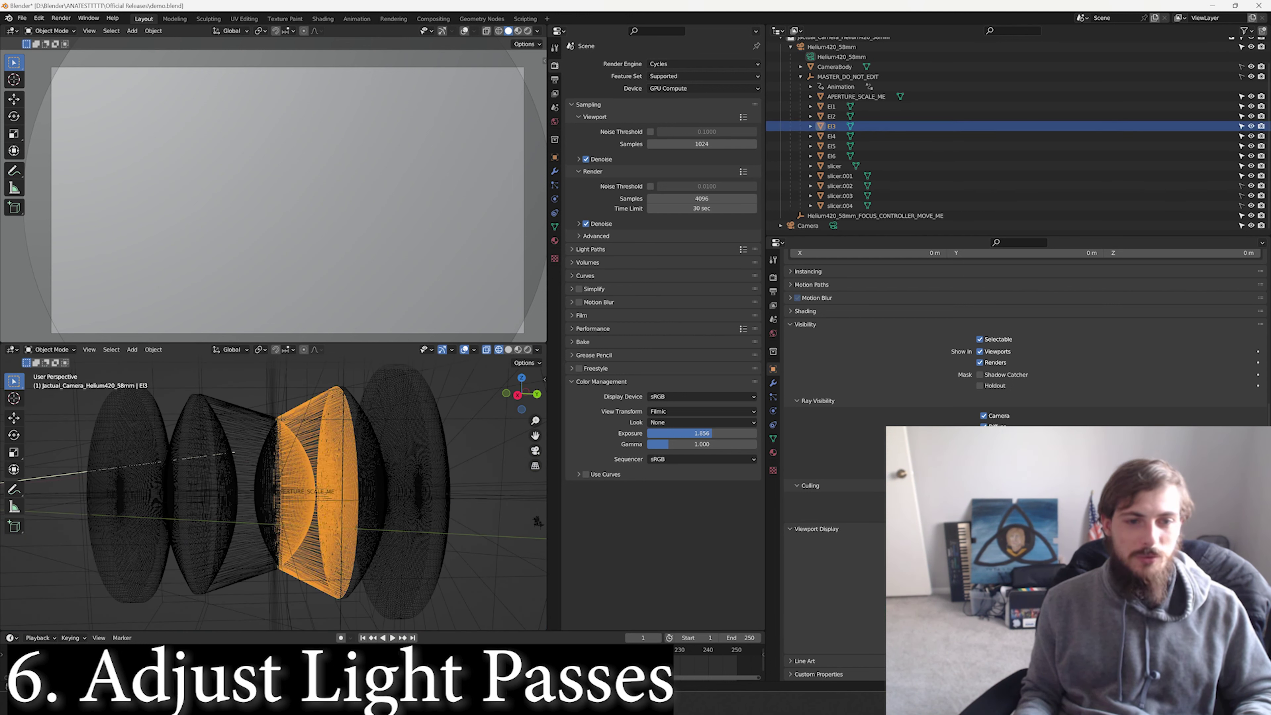
pyautogui.press('Up')
pyautogui.press('Up')
pyautogui.scroll(-5, 273, 493)
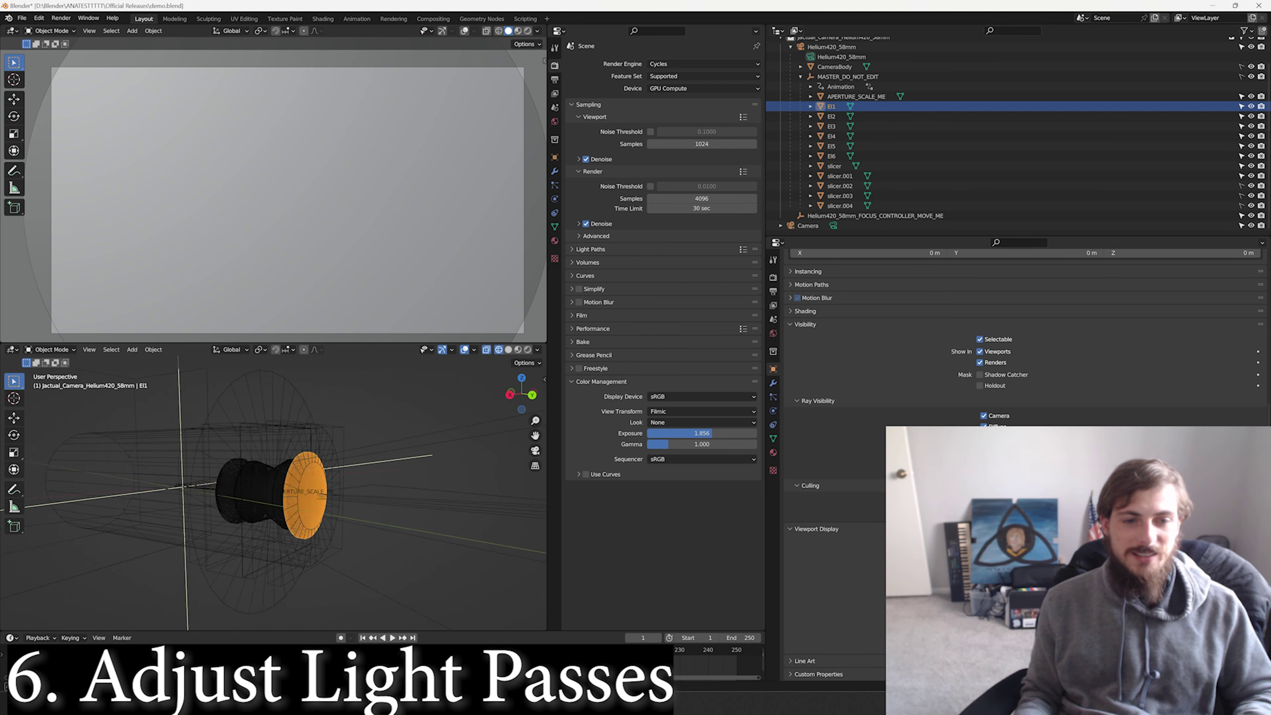
pyautogui.scroll(5, 273, 493)
pyautogui.moveTo(273, 493)
pyautogui.mouseDown(button='middle')
pyautogui.moveTo(215, 503)
pyautogui.moveTo(262, 502)
pyautogui.mouseUp(button='middle')
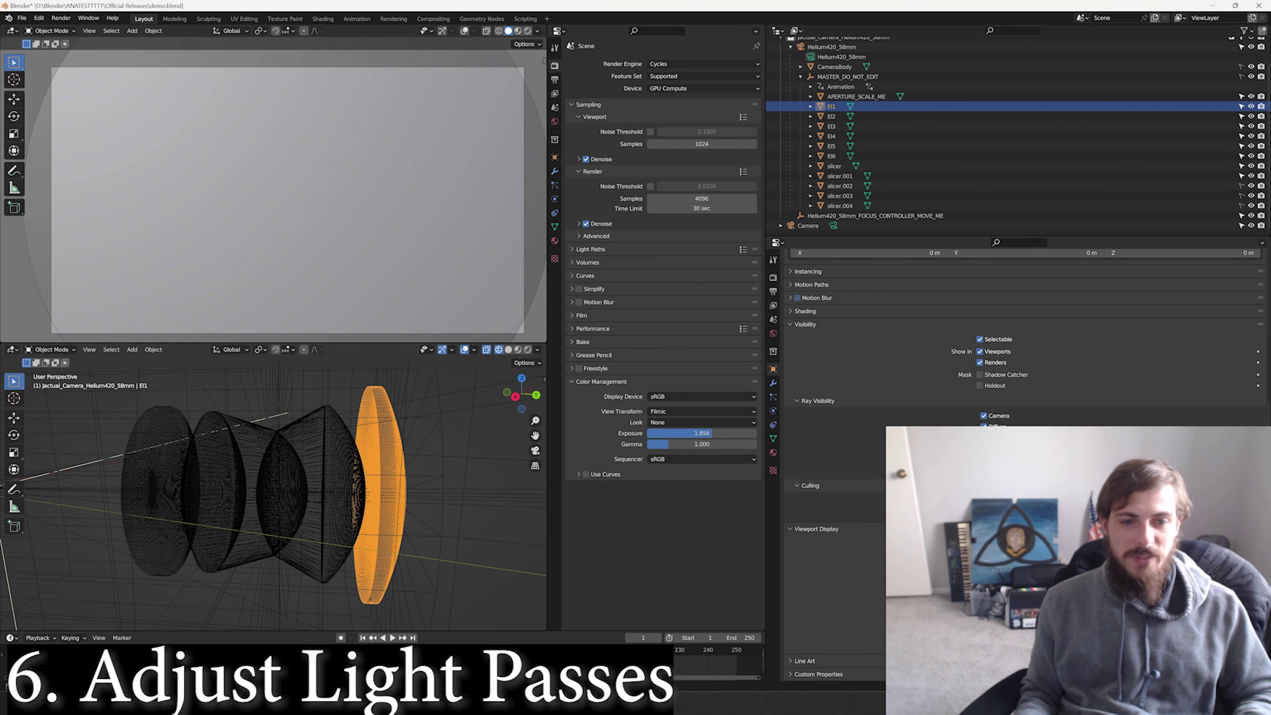
pyautogui.scroll(-3, 263, 502)
pyautogui.scroll(3, 273, 493)
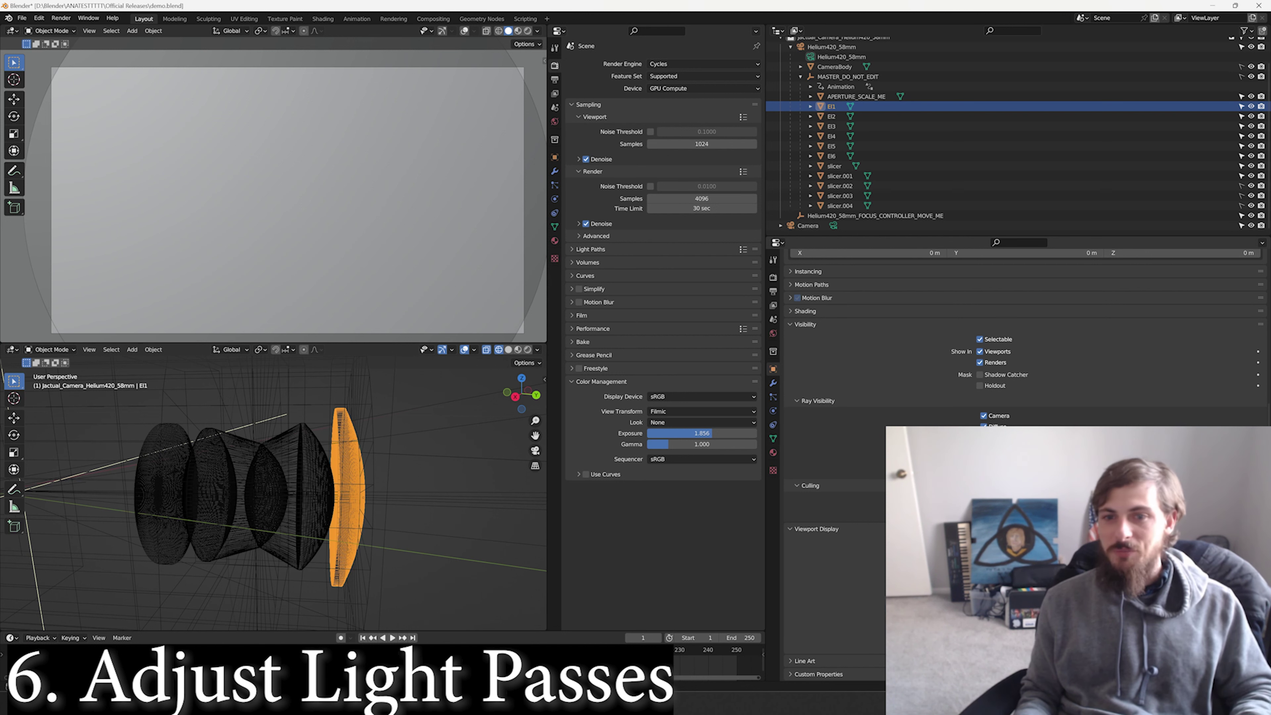
# Show the Light Paths max bounces in the render properties and switch the camera view to Rendered shading.
pyautogui.click(773, 277)
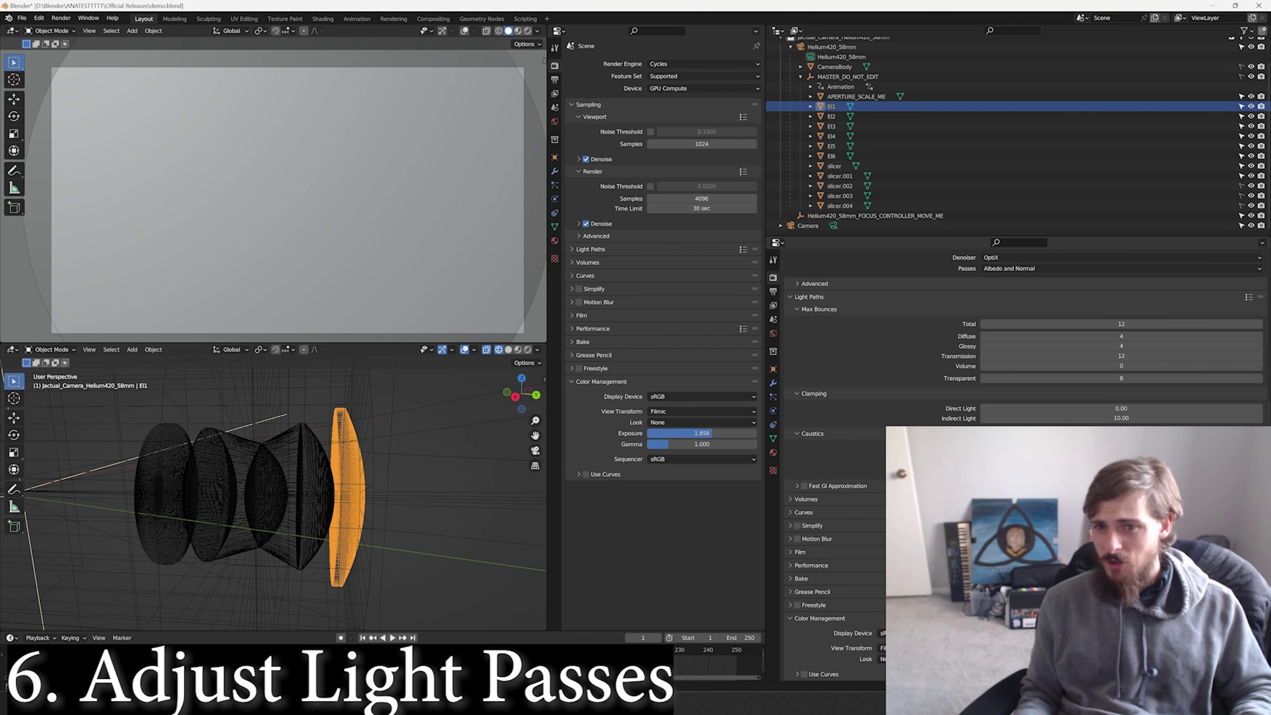
pyautogui.press('z')
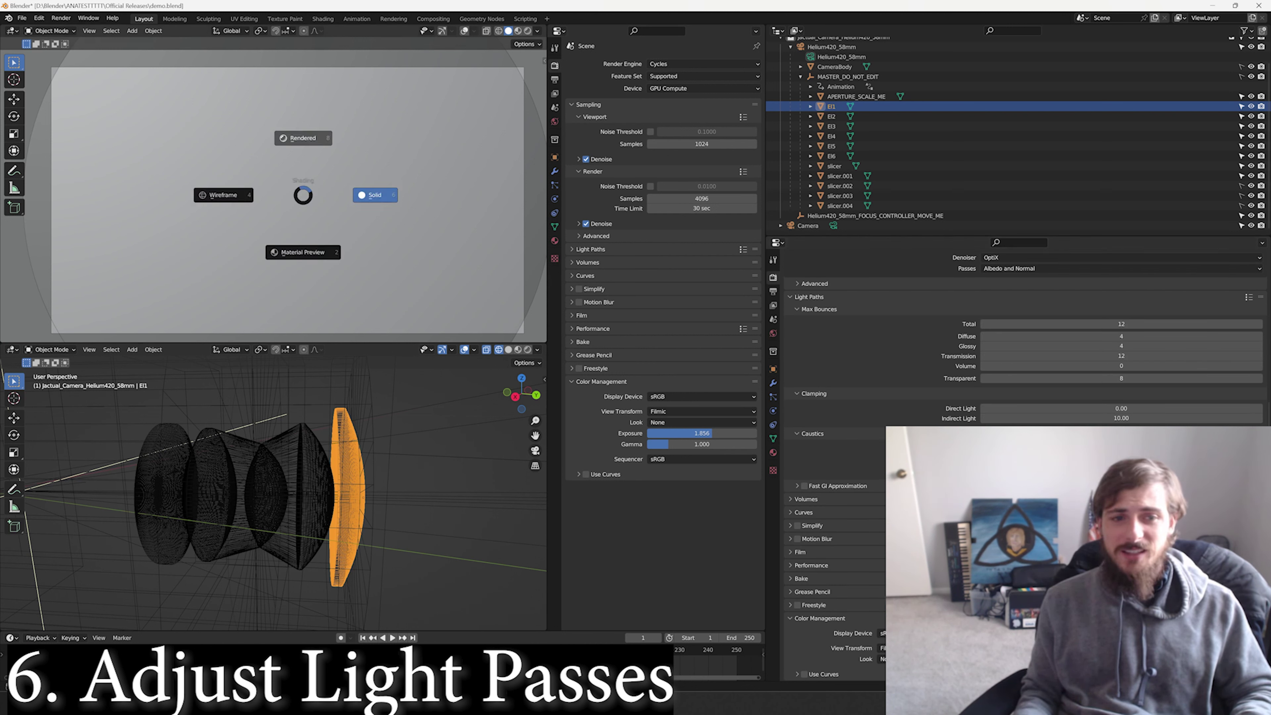
pyautogui.click(315, 139)
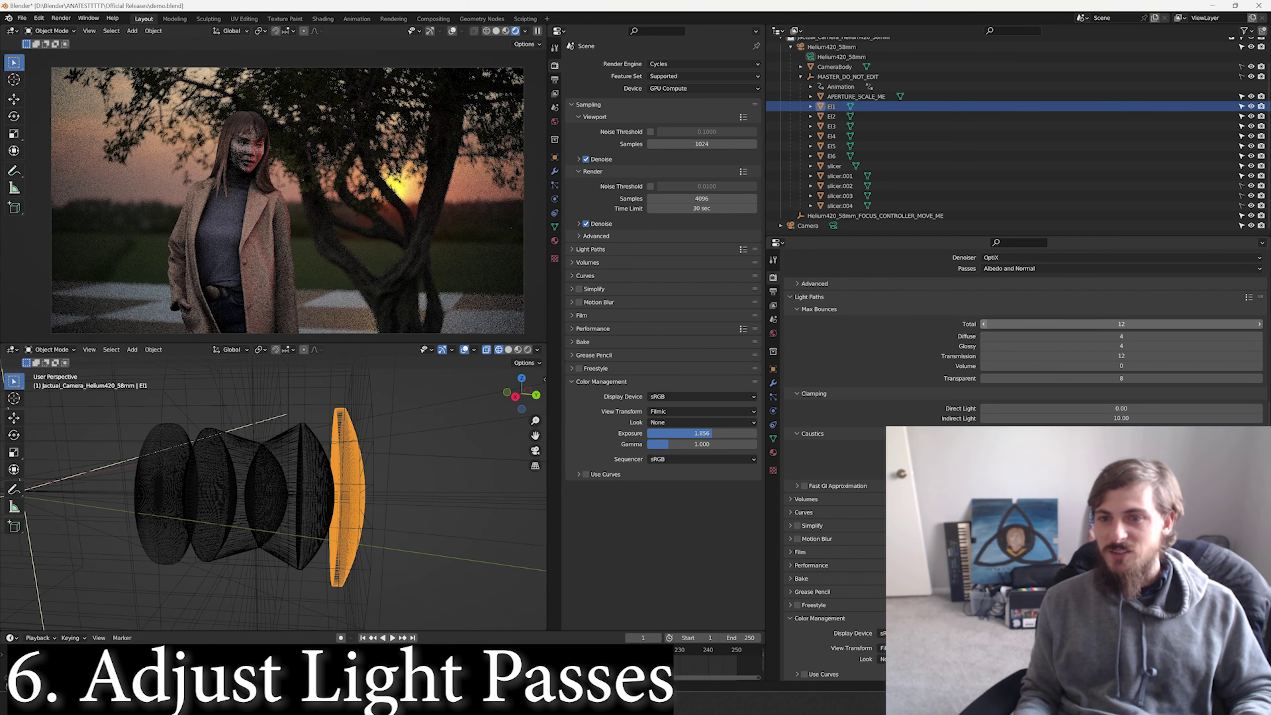
# Try lowering the total max light bounces to 11 and 10, and bring the value back to 12.
pyautogui.click(983, 324)
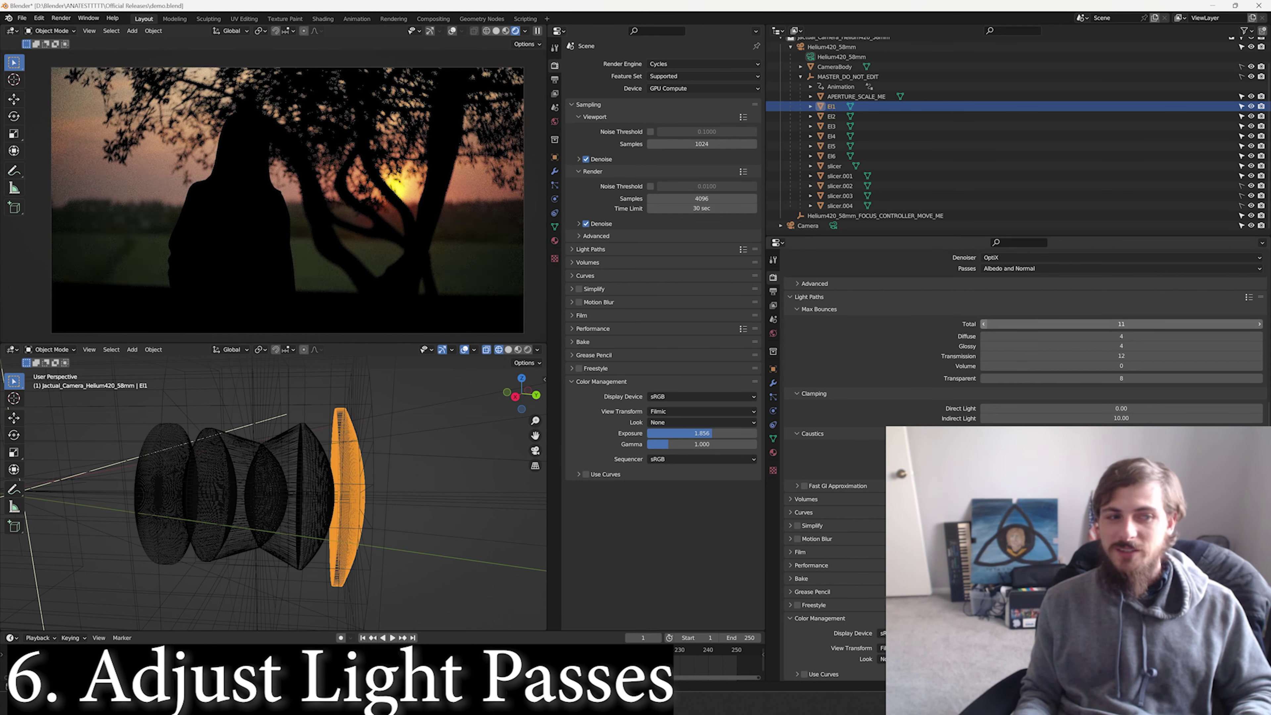
pyautogui.click(983, 324)
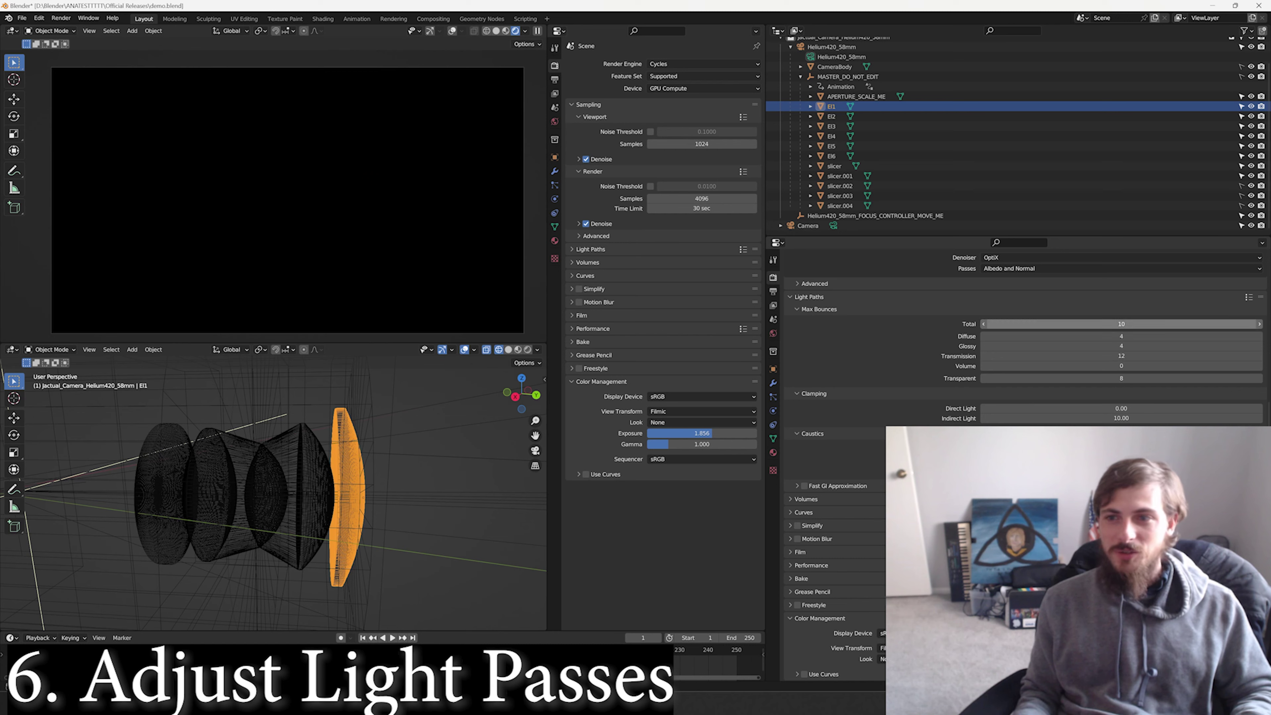
pyautogui.click(1259, 324)
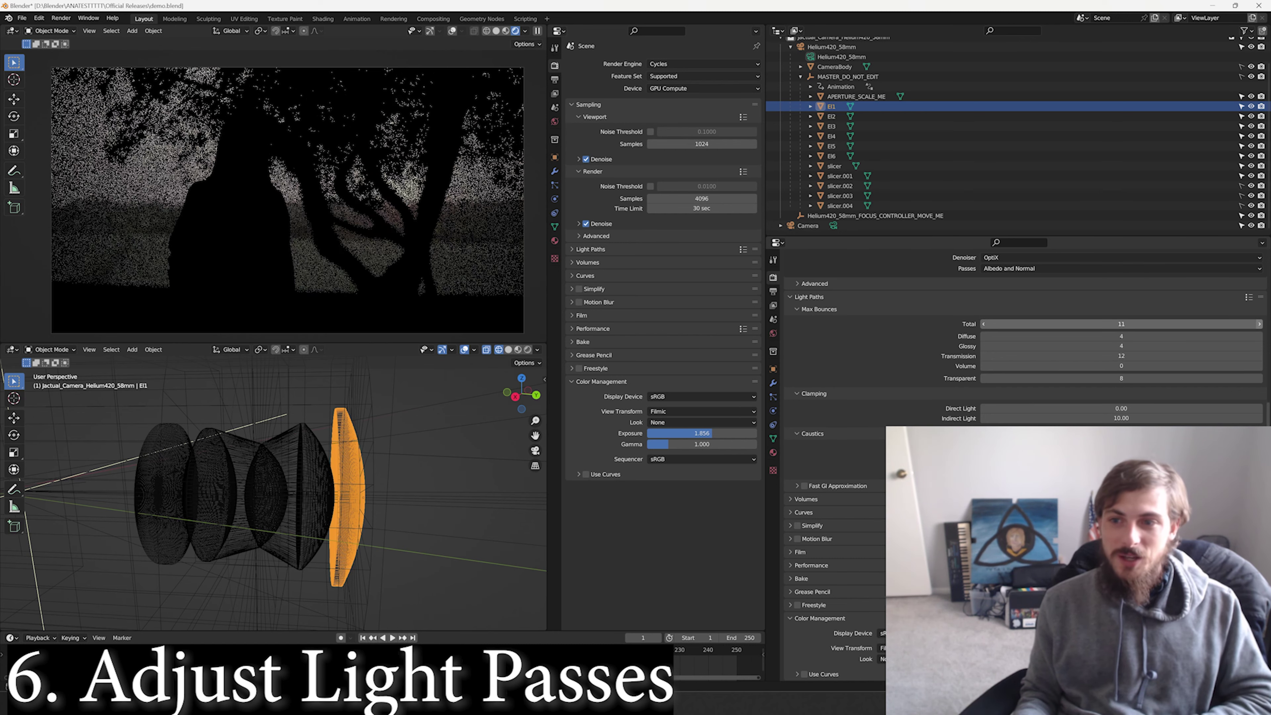
pyautogui.click(1259, 324)
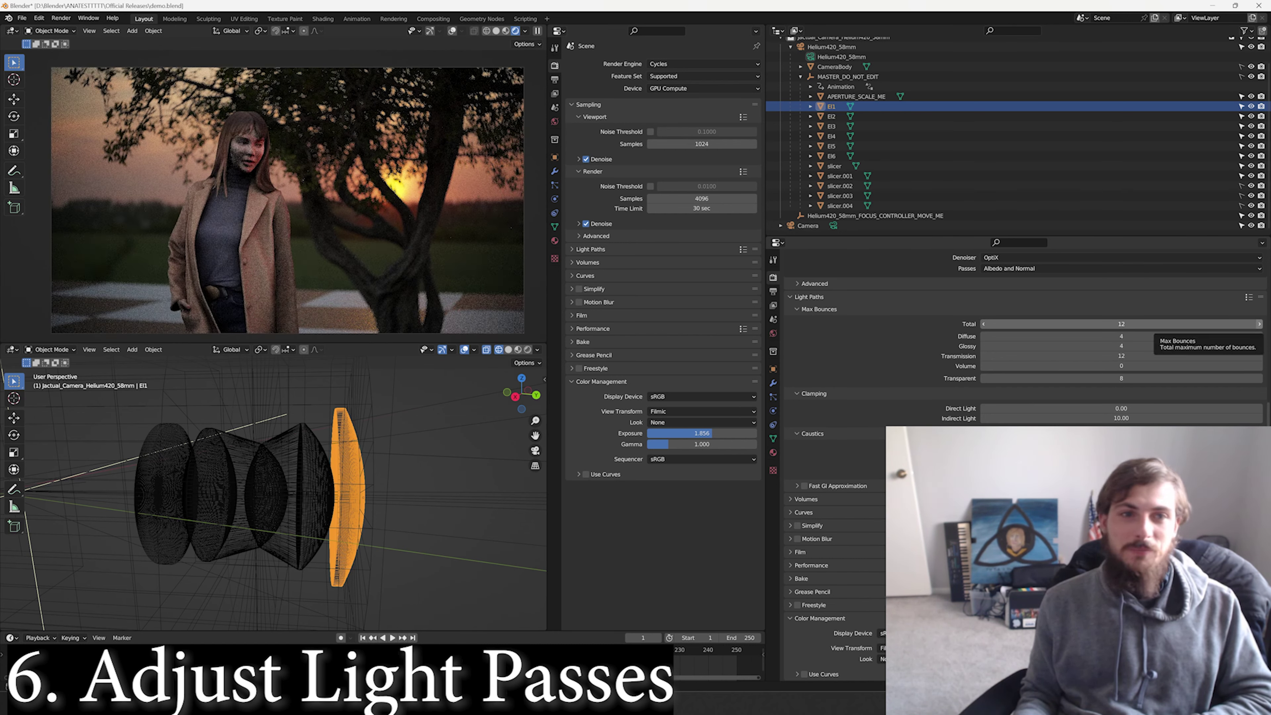
# Raise the total max bounces to 15 and the transmission bounces to 15.
pyautogui.click(1259, 324)
pyautogui.click(1259, 324)
pyautogui.click(1259, 324)
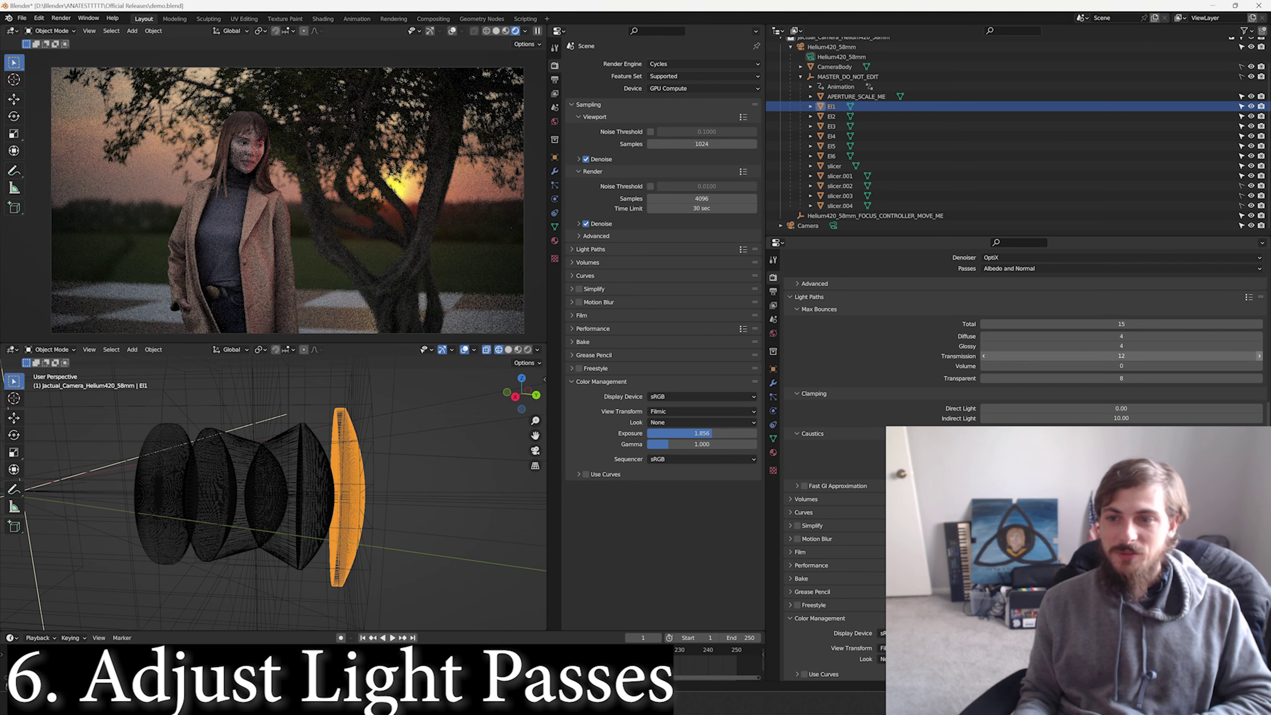
pyautogui.click(1259, 355)
pyautogui.click(1258, 356)
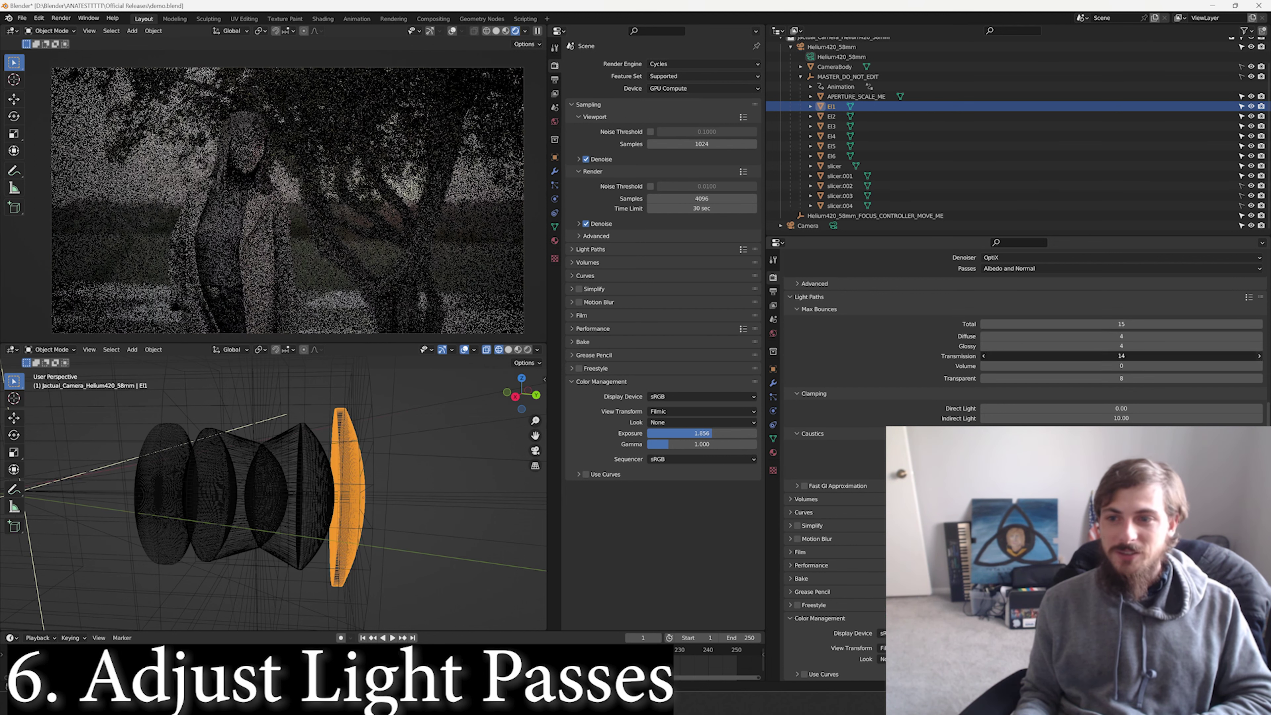
pyautogui.click(1259, 356)
# Set the diffuse and glossy bounces to 5 and the transparent bounces to 9.
pyautogui.click(1259, 336)
pyautogui.click(1259, 346)
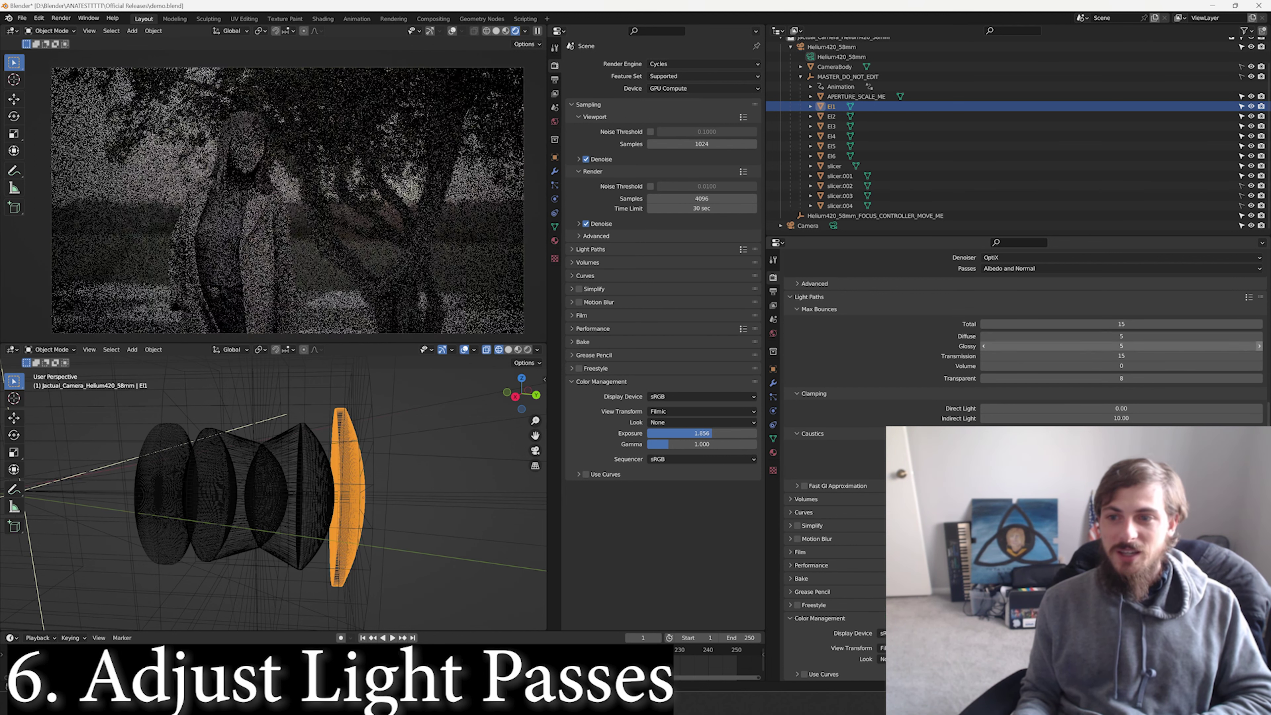
pyautogui.click(1259, 378)
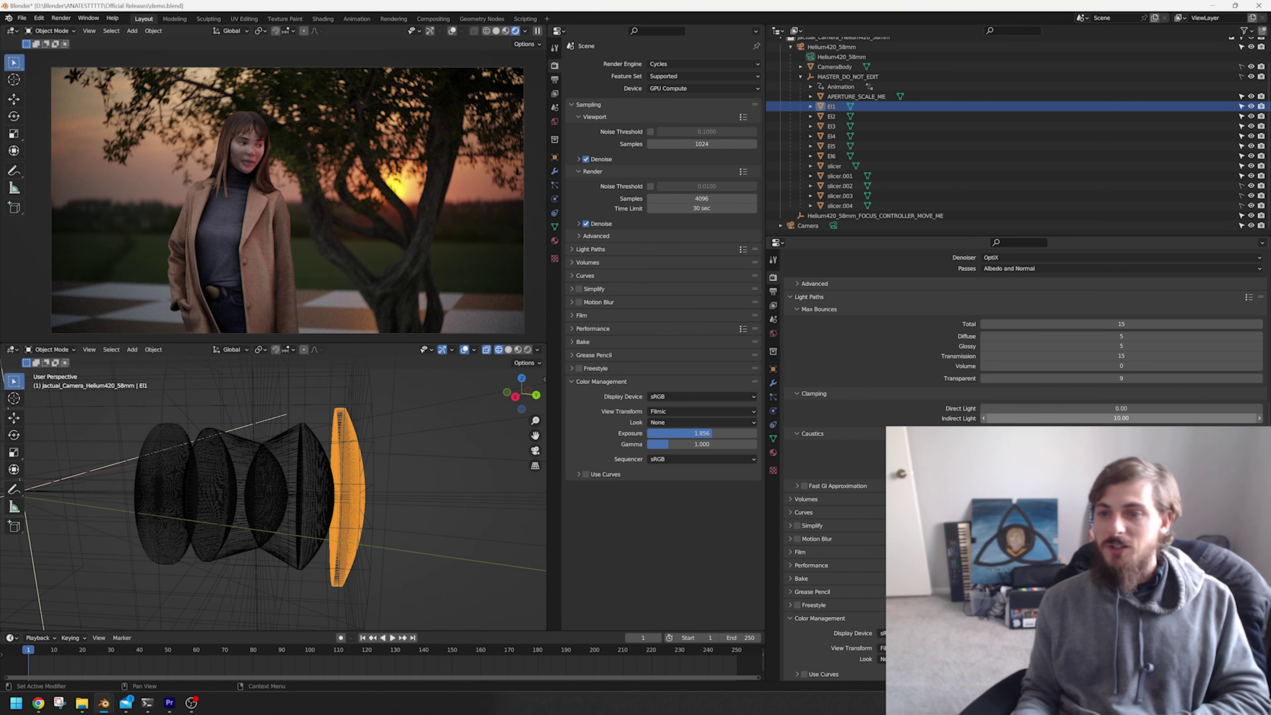
# Try an indirect light clamping of 0 and examine the rendered background bokeh beside the woman up close.
pyautogui.moveTo(1120, 418); pyautogui.dragTo(1061, 418)
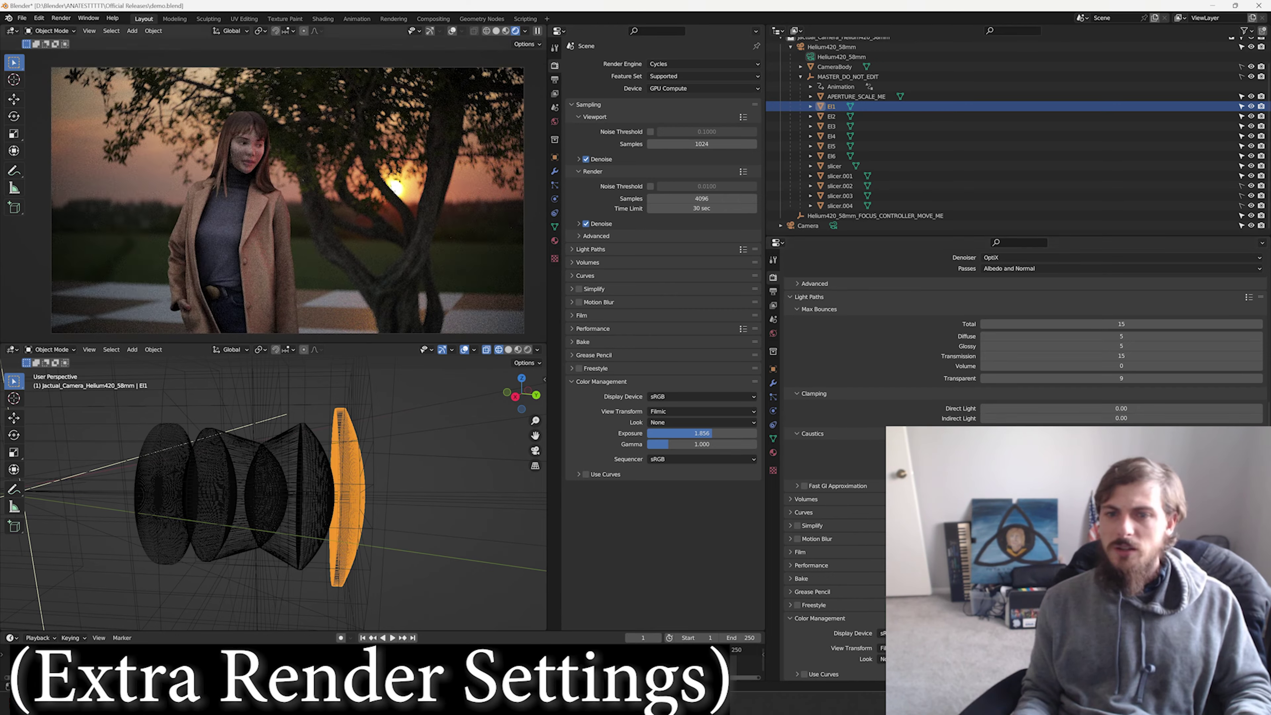
pyautogui.scroll(4, 273, 191)
pyautogui.keyDown('shift'); pyautogui.moveTo(320, 176); pyautogui.dragTo(200, 193, button='middle'); pyautogui.keyUp('shift')
pyautogui.scroll(2, 273, 190)
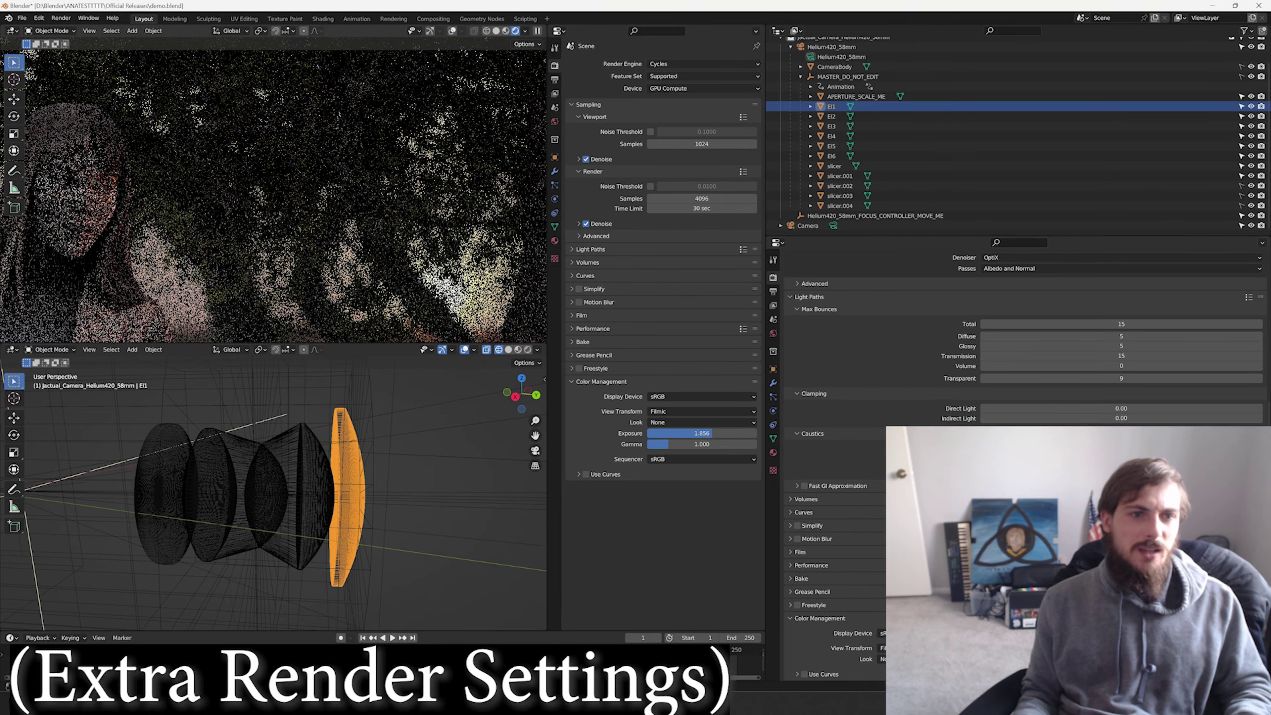
pyautogui.scroll(3, 280, 170)
pyautogui.scroll(-7, 280, 170)
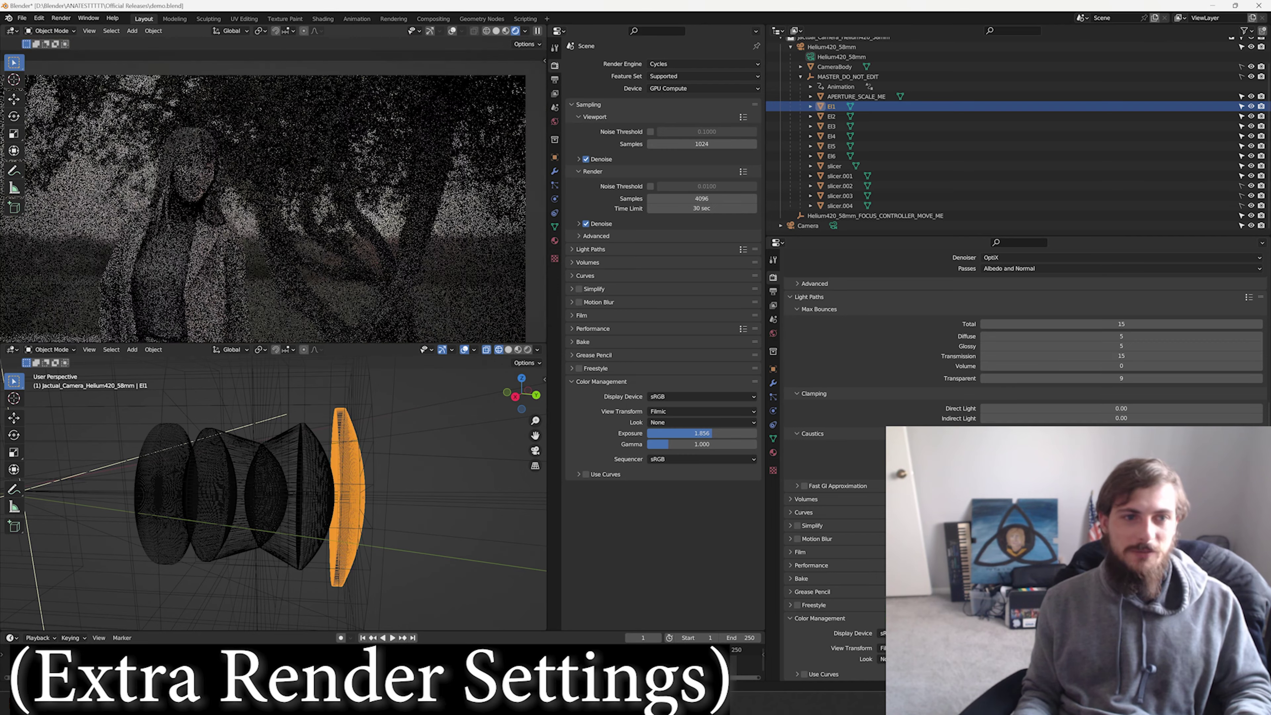
pyautogui.keyDown('shift'); pyautogui.moveTo(280, 185); pyautogui.dragTo(301, 176, button='middle'); pyautogui.keyUp('shift')
# Set the indirect light clamping to 22.74 and check the rendered portrait with the tree and sunset.
pyautogui.moveTo(1120, 418); pyautogui.dragTo(1196, 418)
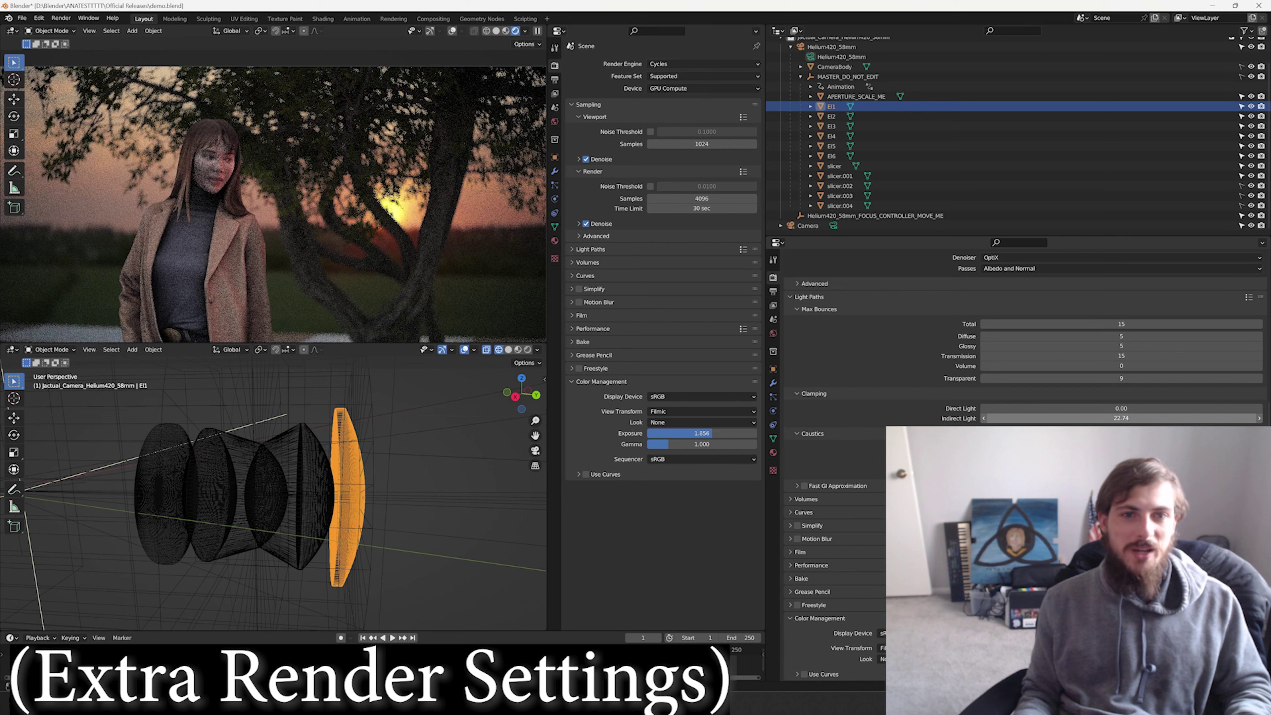
pyautogui.scroll(-3, 272, 204)
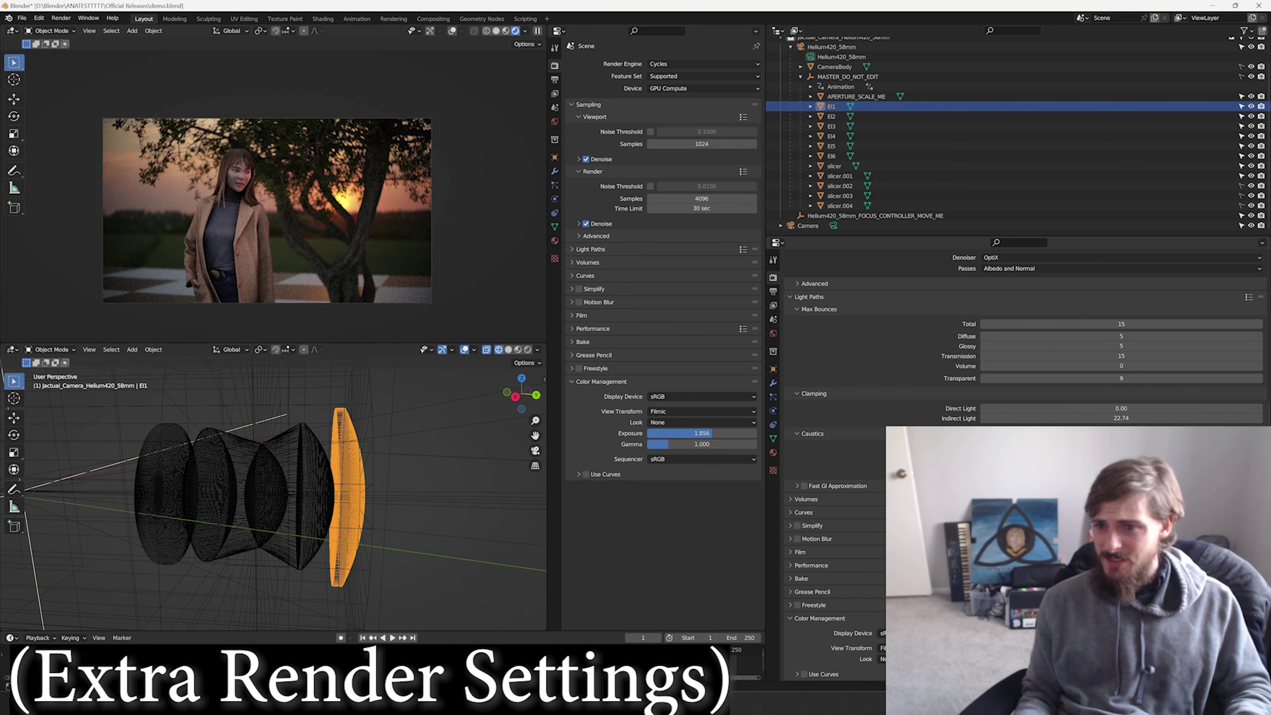
pyautogui.scroll(4, 273, 196)
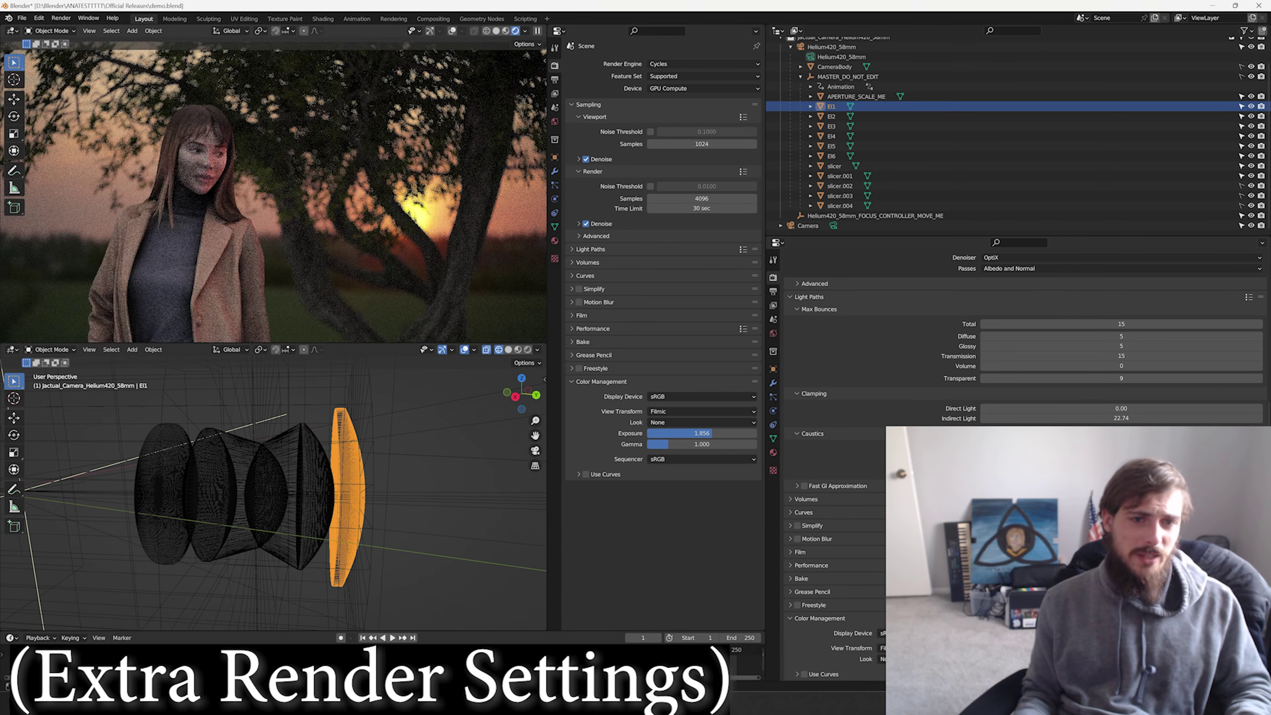
pyautogui.scroll(3, 273, 196)
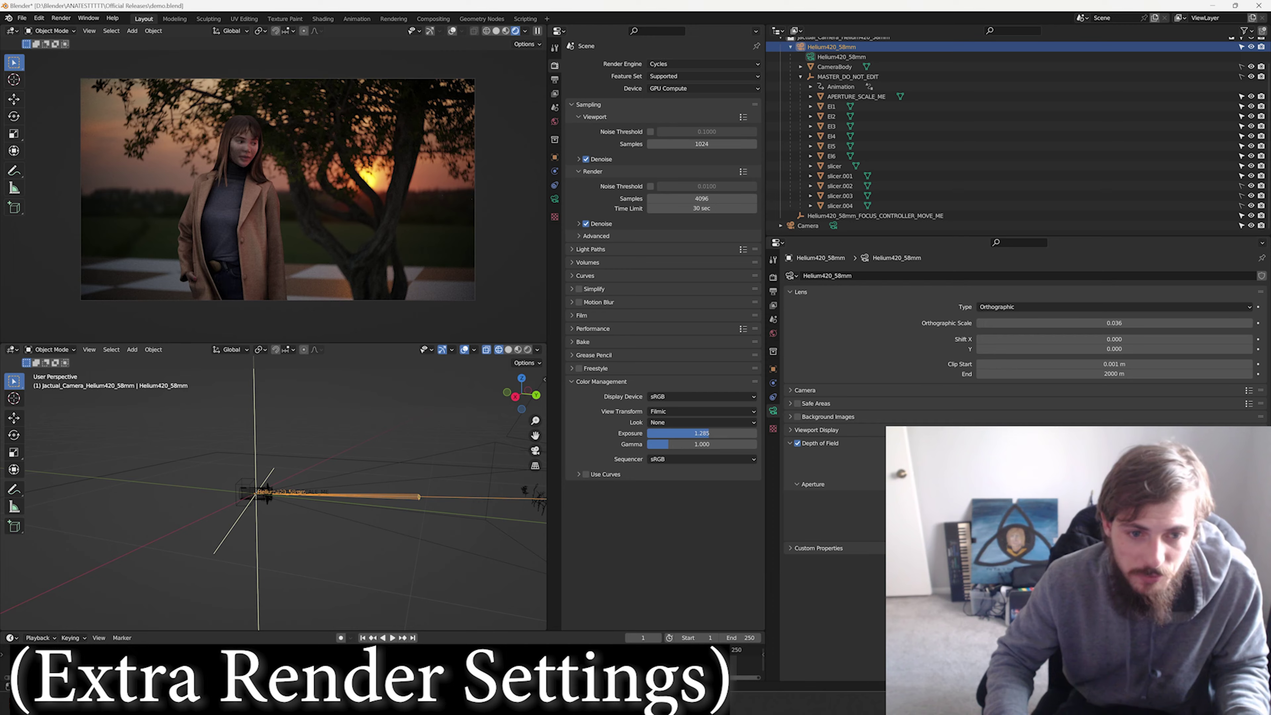
# Reposition the Helium420_58mm camera vertically along the global Z axis and start moving it in the top view.
pyautogui.press('g')
pyautogui.press('z')
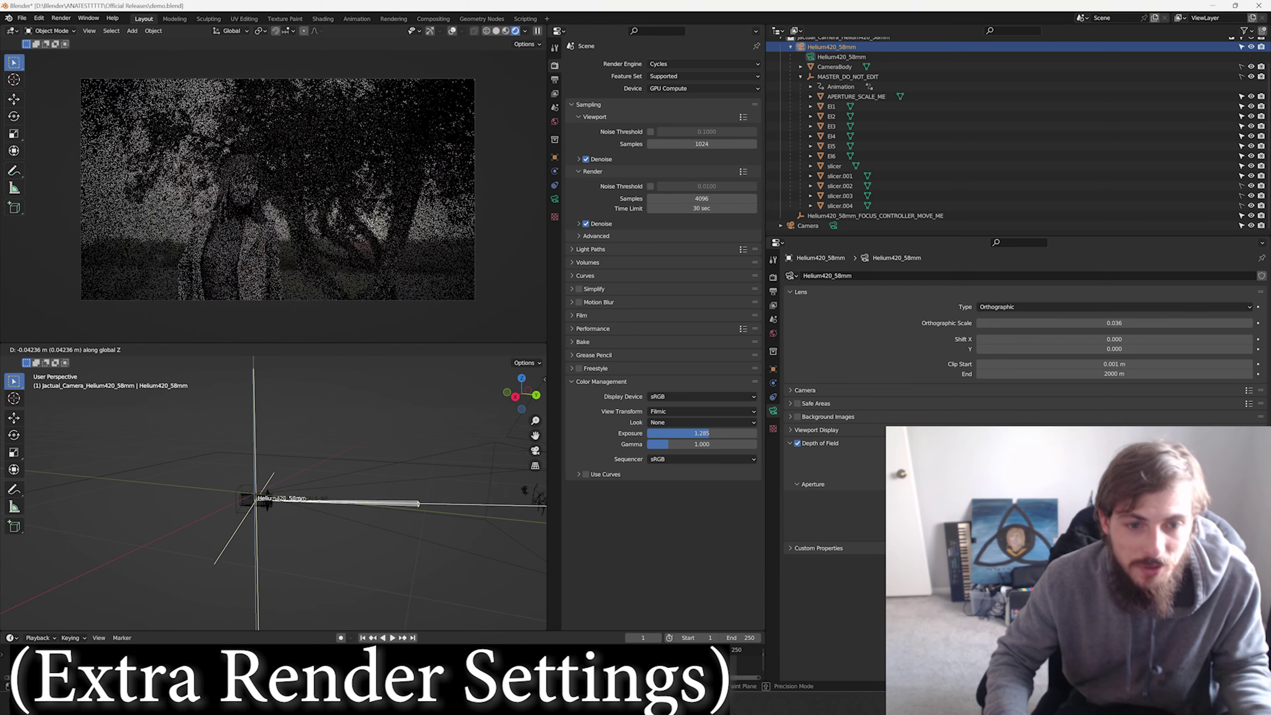
pyautogui.press('Return')
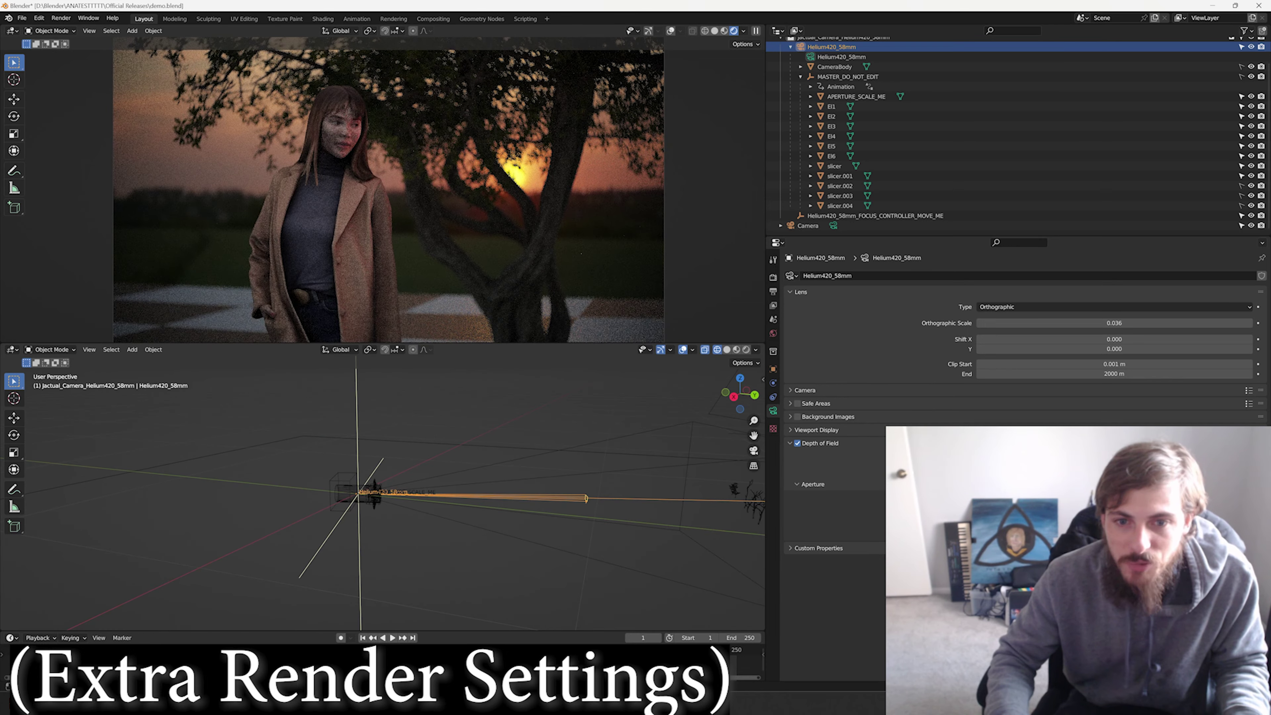
pyautogui.press('KP_7')
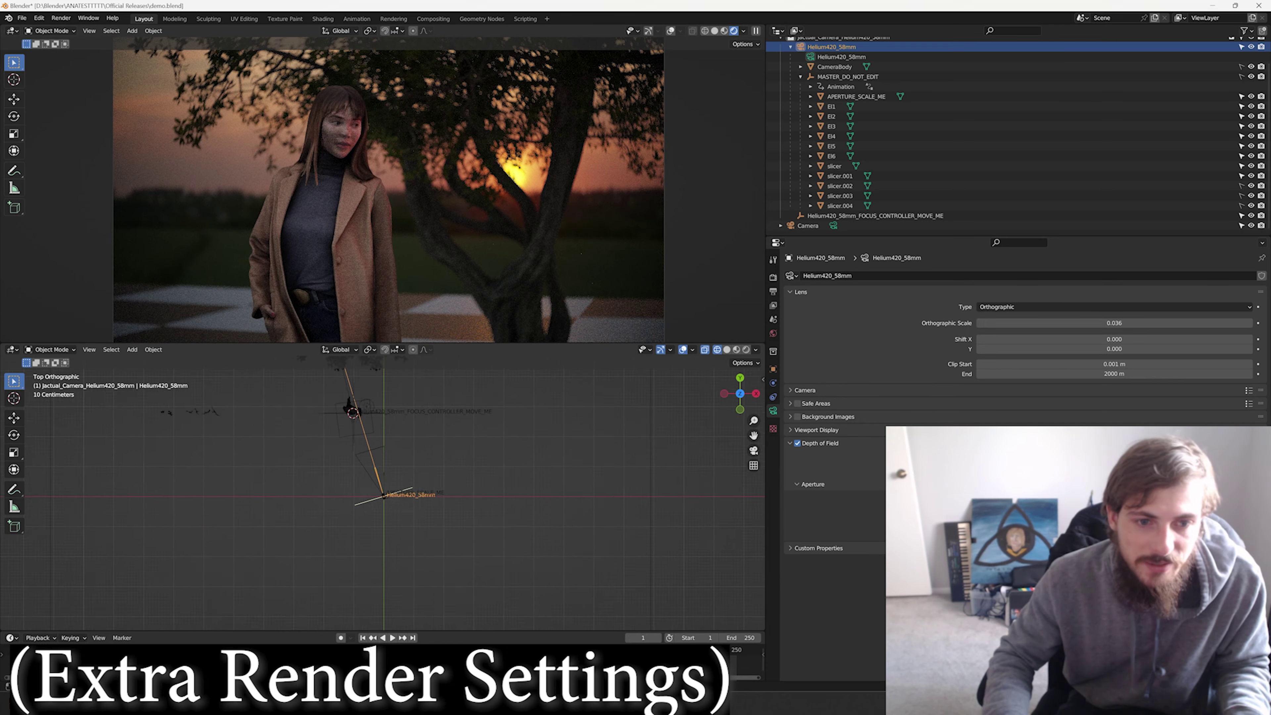
pyautogui.press('g')
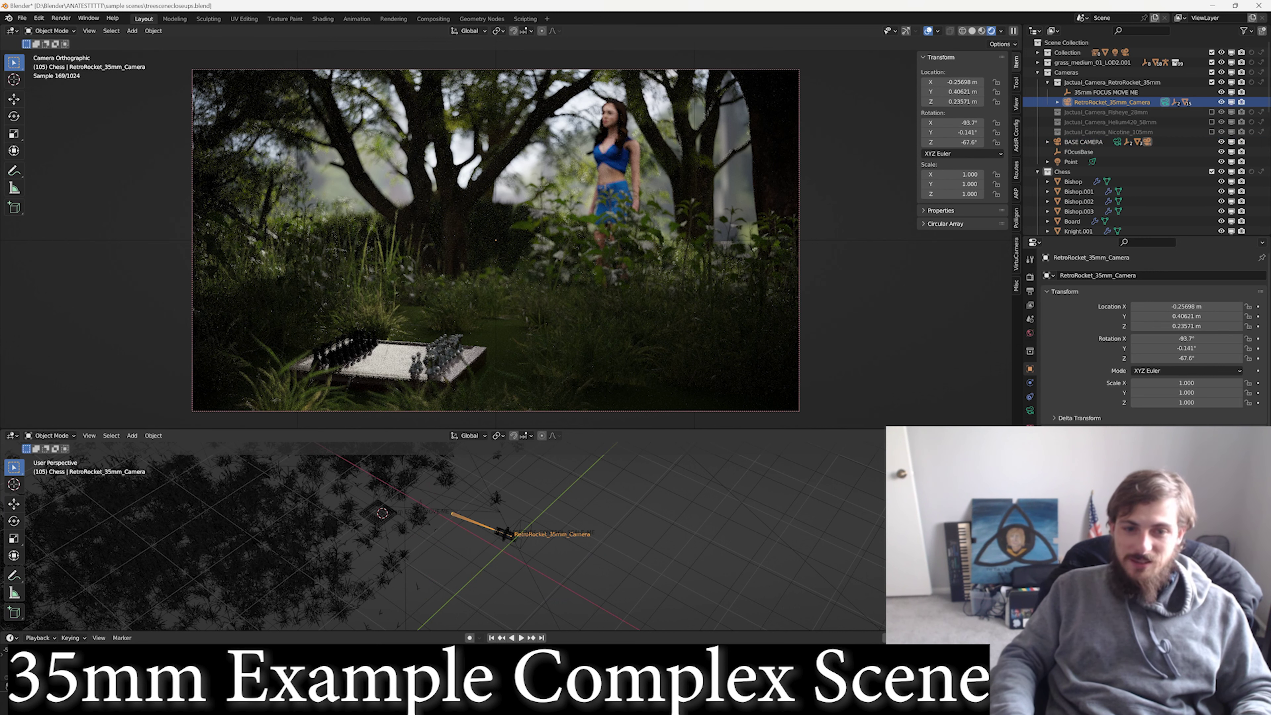
pyautogui.moveTo(500, 570); pyautogui.dragTo(435, 498, button='middle')
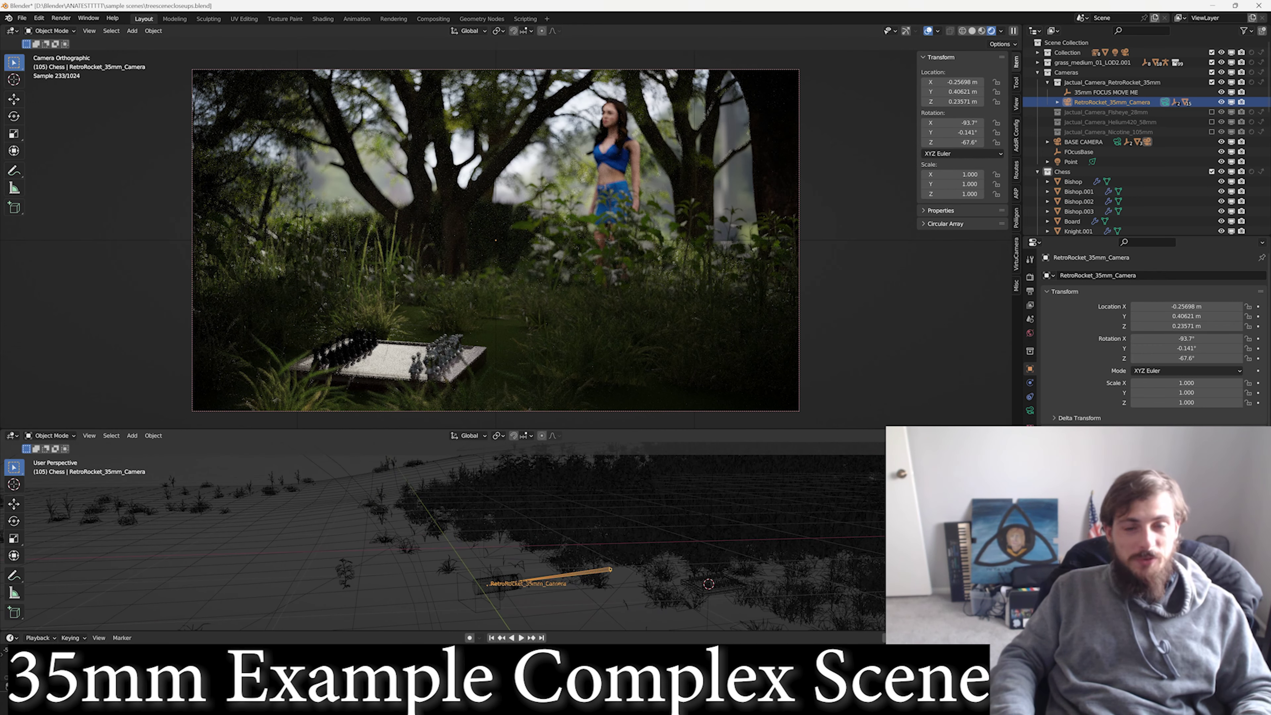